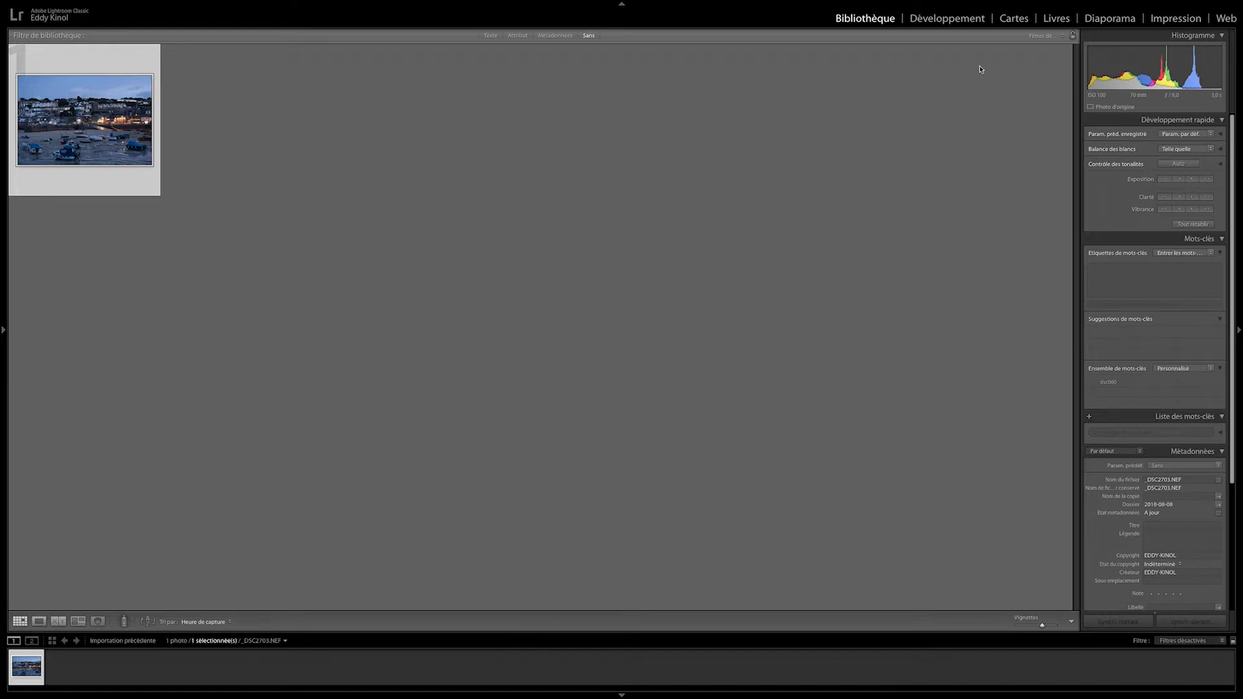
Step: Load the dusk harbour photo into the Develop (Développement) module
left_click(963, 23)
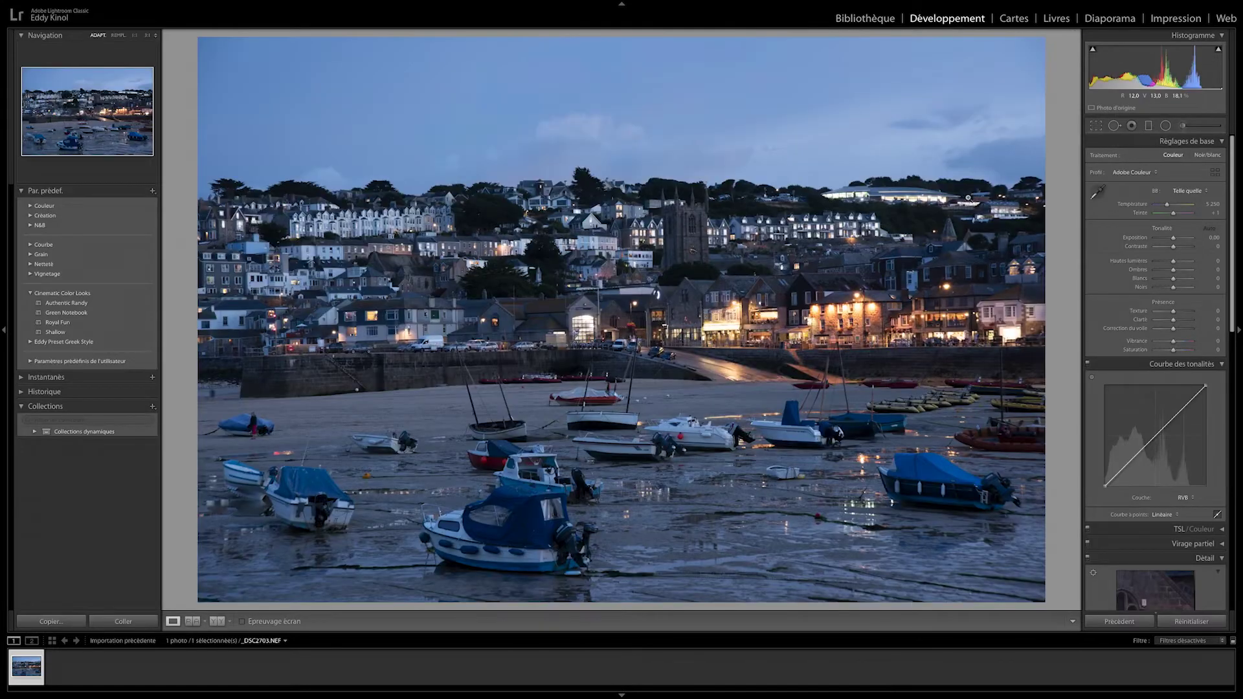
Step: Straighten the harbour photo with a 0.90° crop rotation, with the left panel hidden
left_click(3, 331)
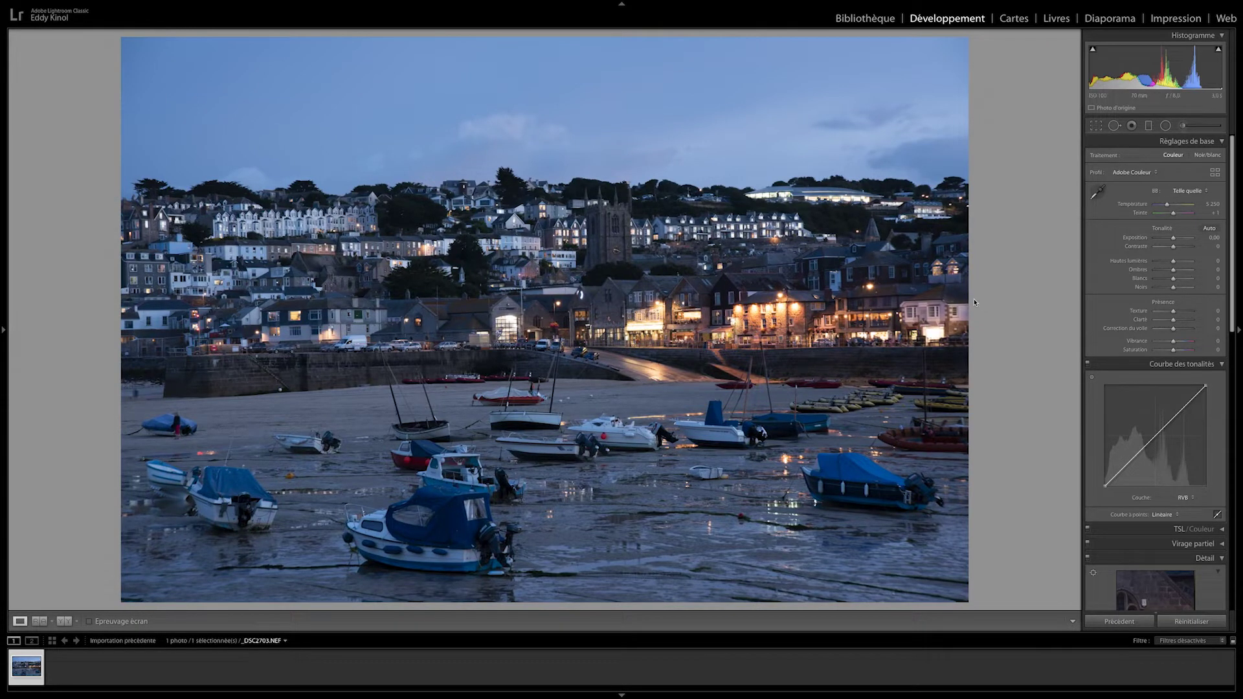
key("r")
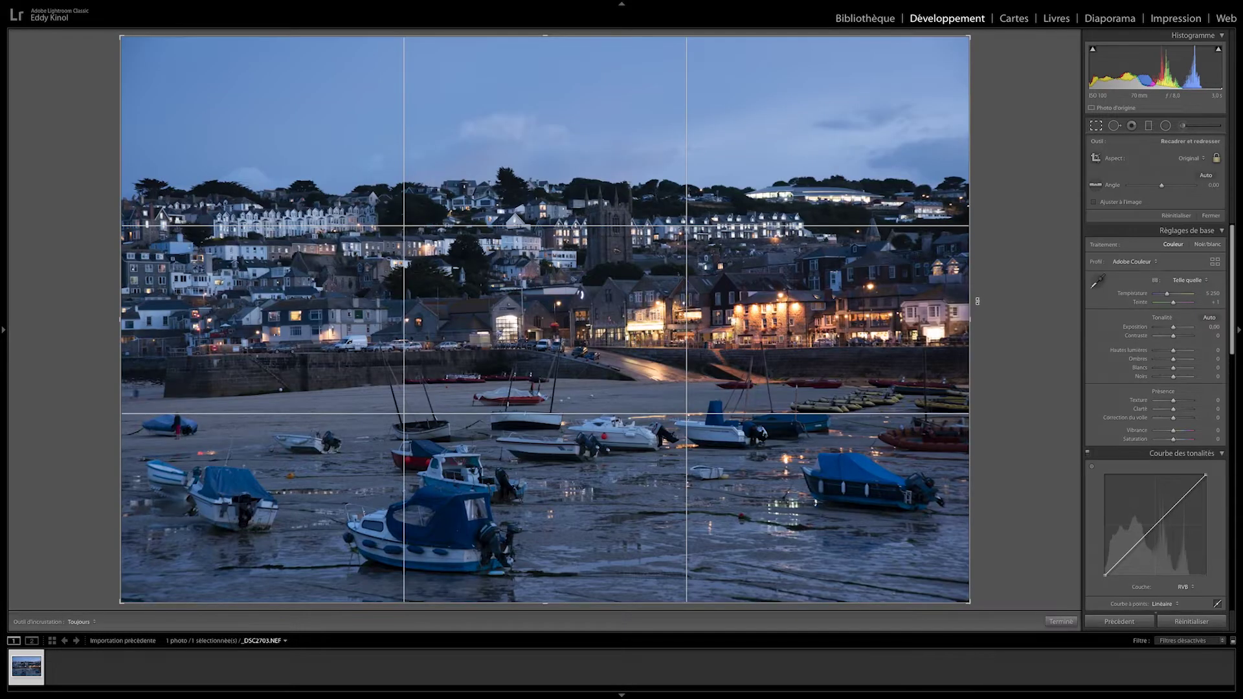
left_click_drag(980, 318, 981, 325)
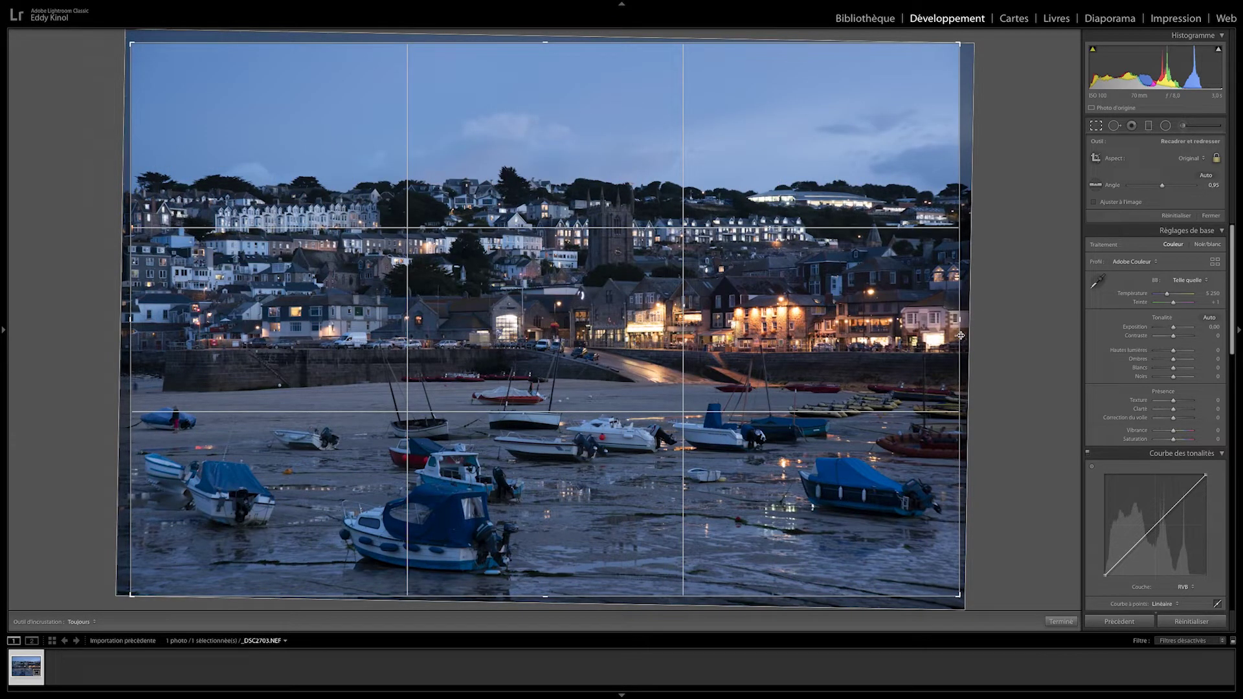
key("Return")
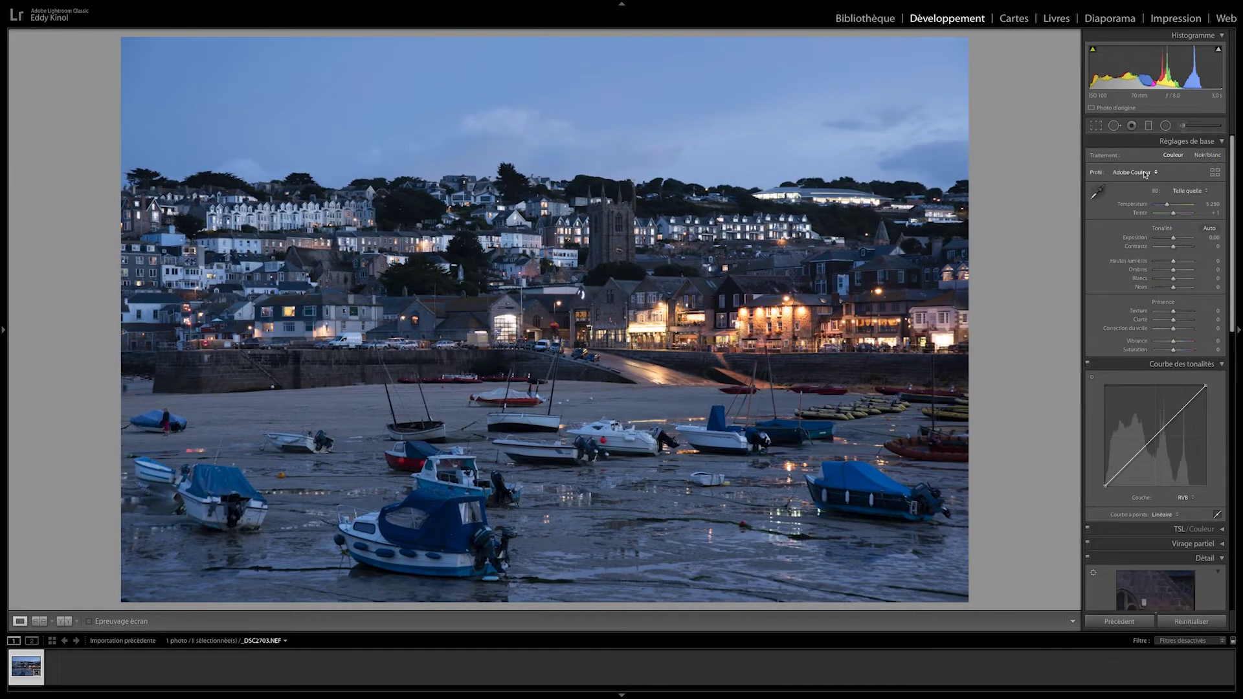
Step: Try the Plat camera profile from the Profile Browser
left_click(1217, 173)
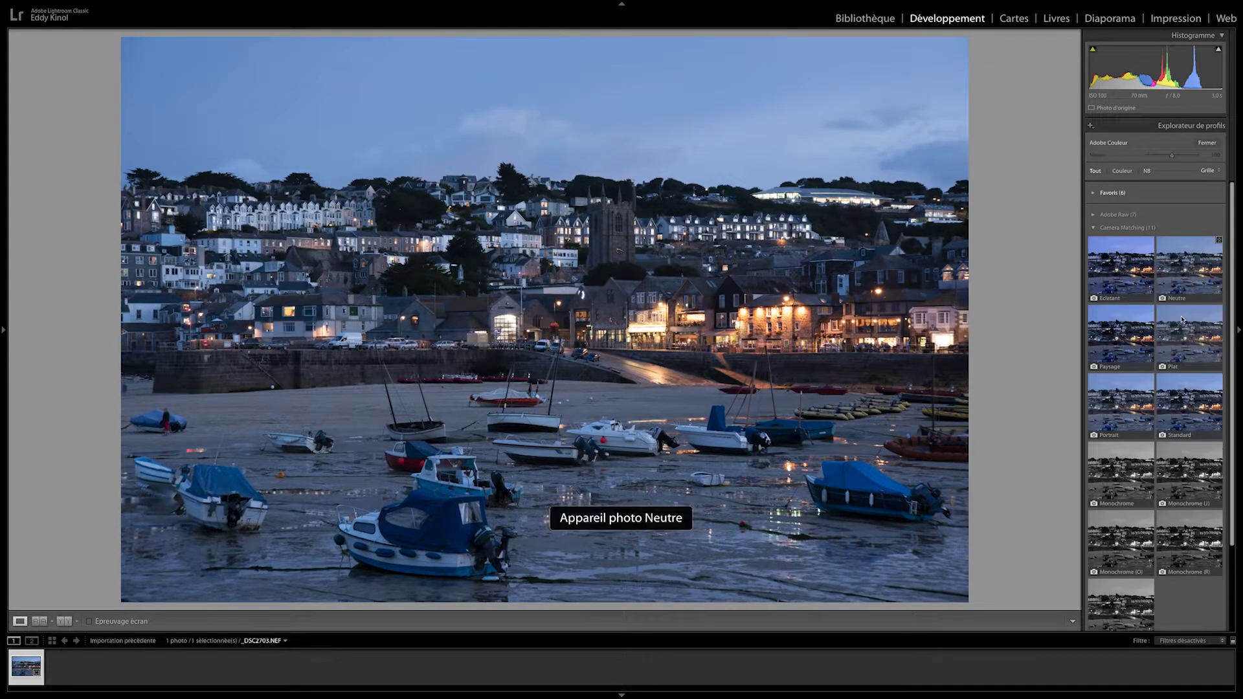
left_click(1189, 340)
left_click(1207, 142)
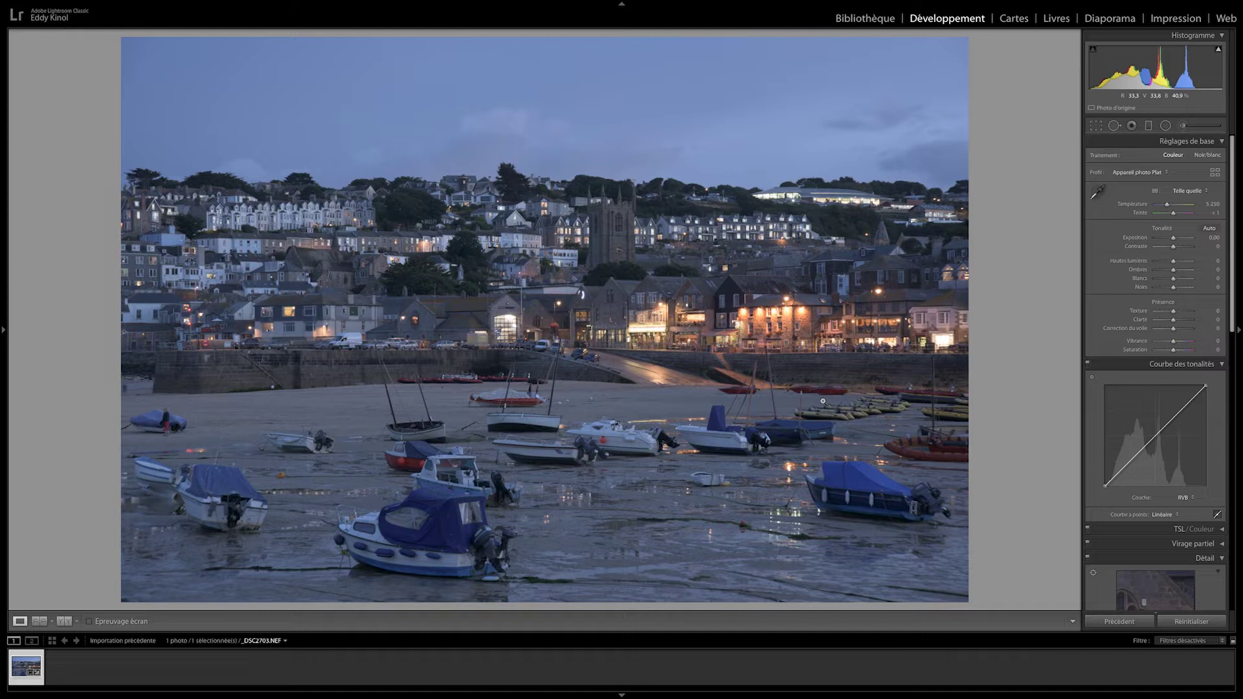
Step: Switch the photo to the Appareil photo Paysage camera profile instead
left_click(1215, 173)
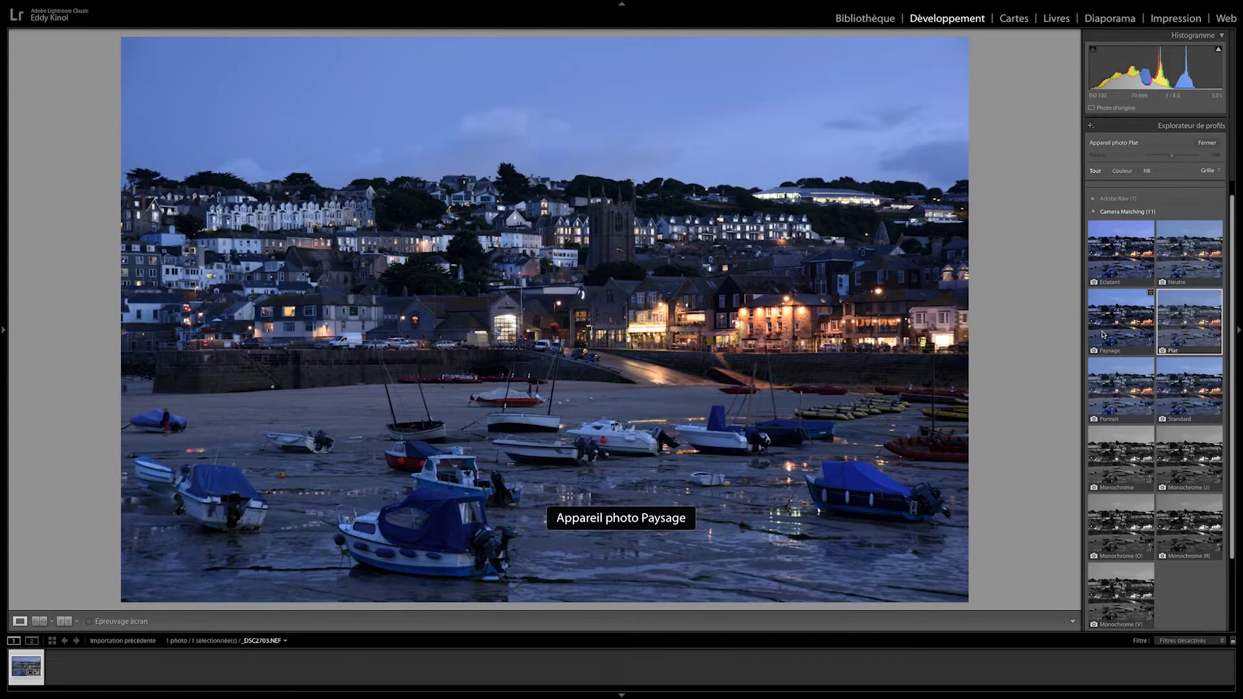
left_click(1103, 335)
left_click(1207, 142)
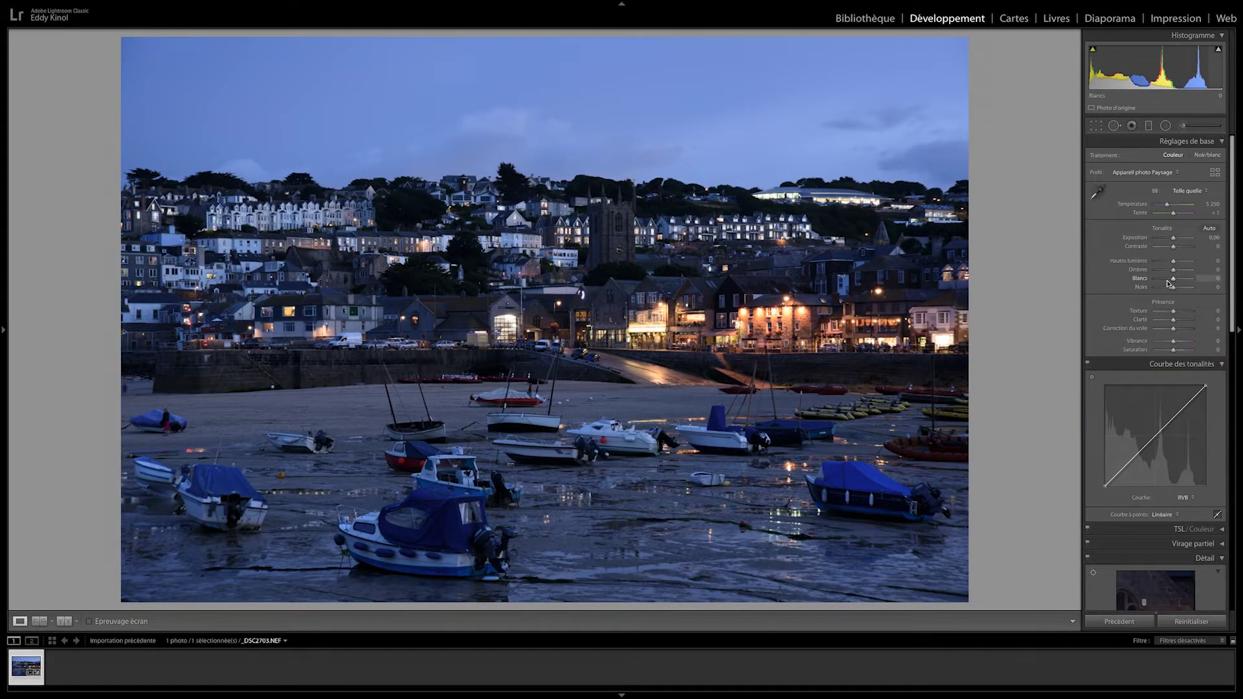
Step: Set shadows +83, lift whites, blacks -42, vibrance +24, and cool temperature to 4178
left_click_drag(1173, 269, 1188, 273)
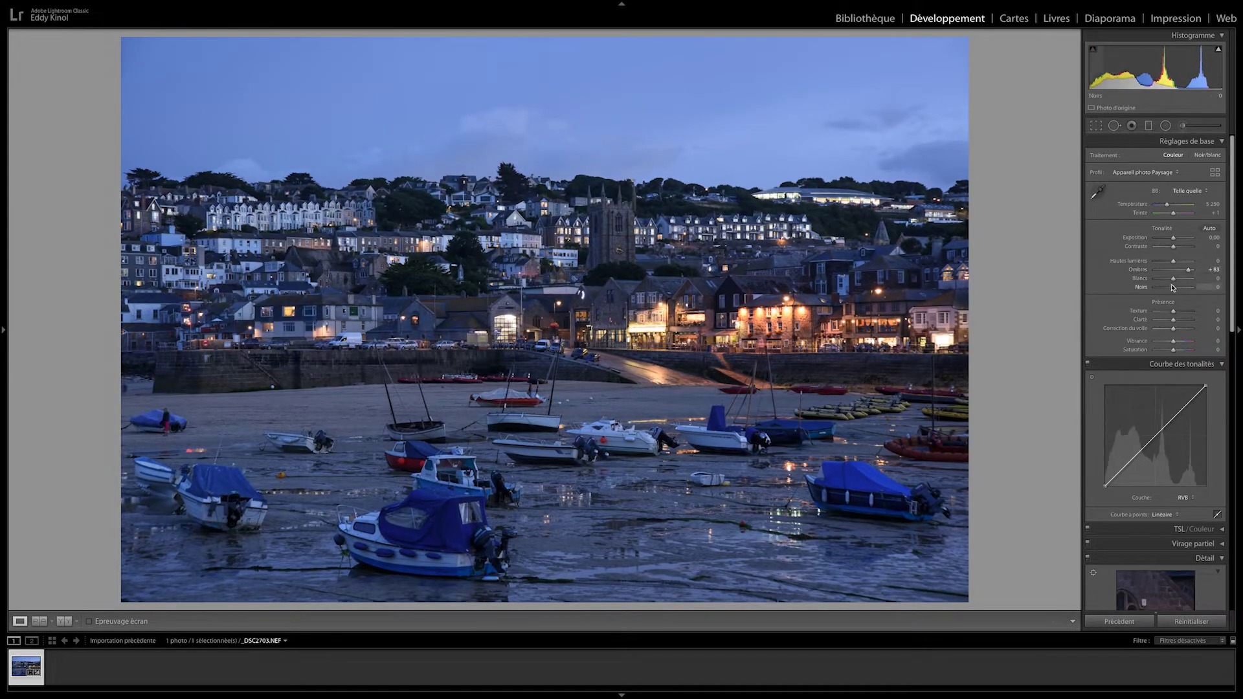
mouse_move(1173, 279)
left_mouse_down()
mouse_move(1166, 288)
mouse_move(1170, 262)
left_mouse_up()
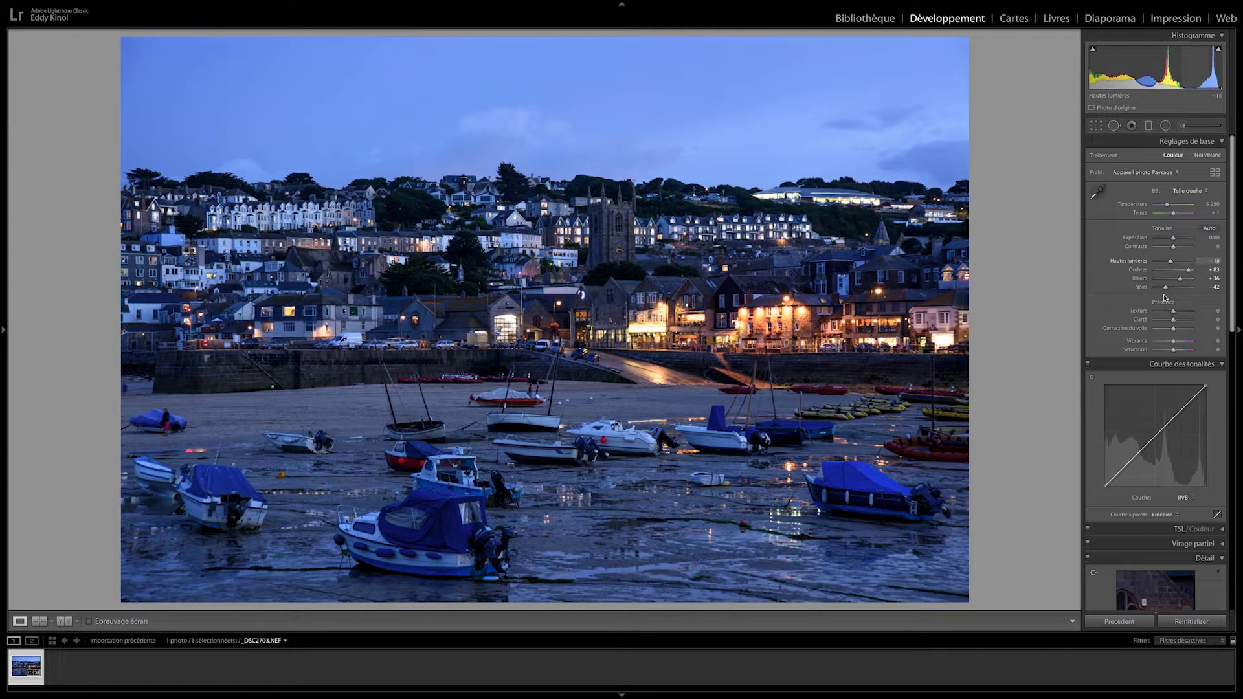
left_click_drag(1171, 348, 1169, 350)
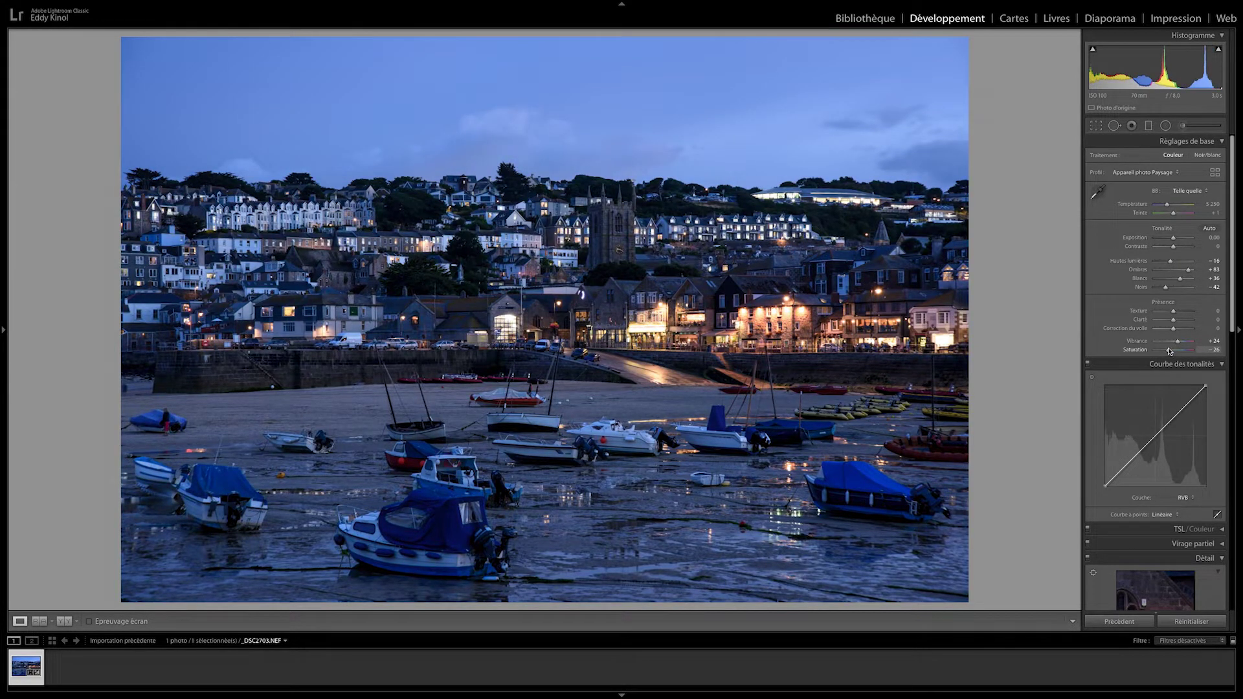
left_click_drag(1165, 205, 1162, 206)
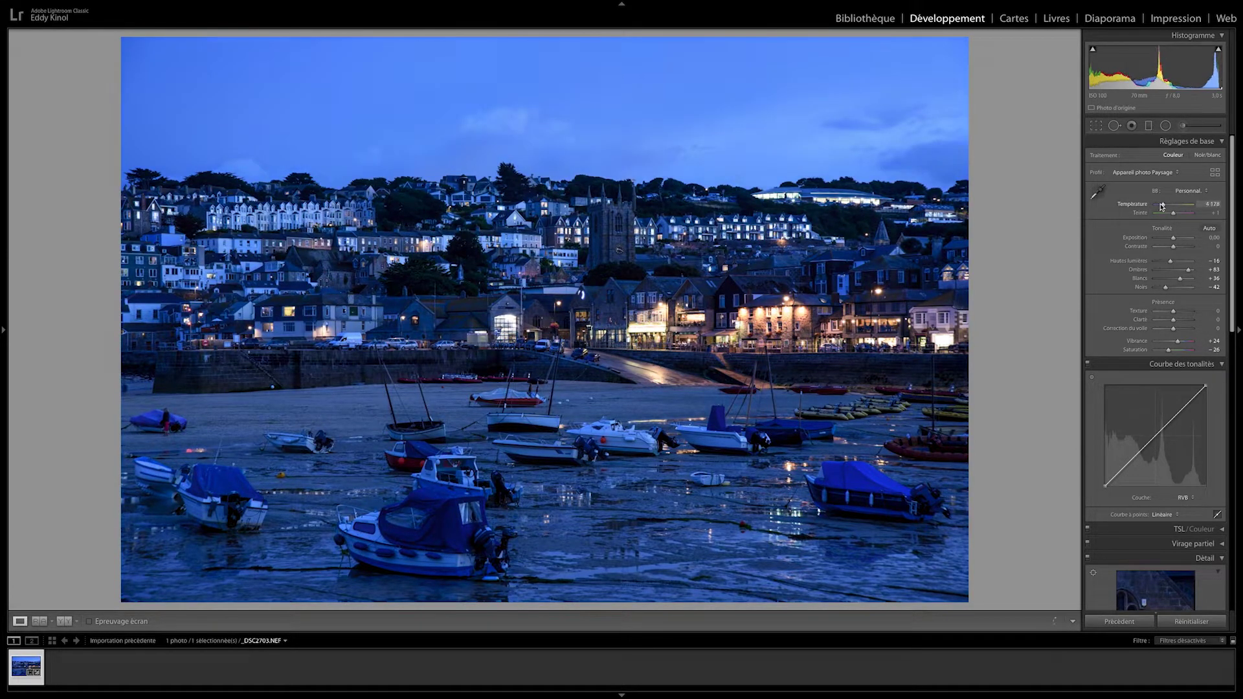
scroll(1165, 439, "down", 5)
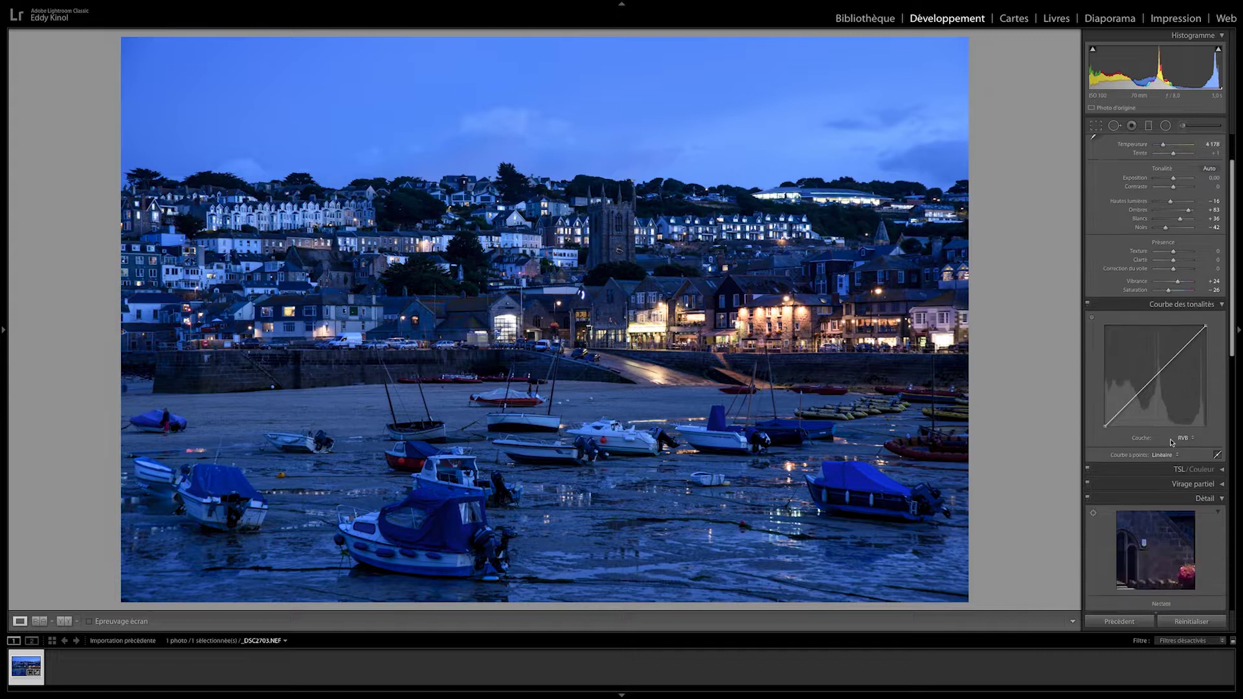
scroll(1166, 439, "down", 3)
scroll(1165, 438, "down", 3)
scroll(1163, 436, "down", 2)
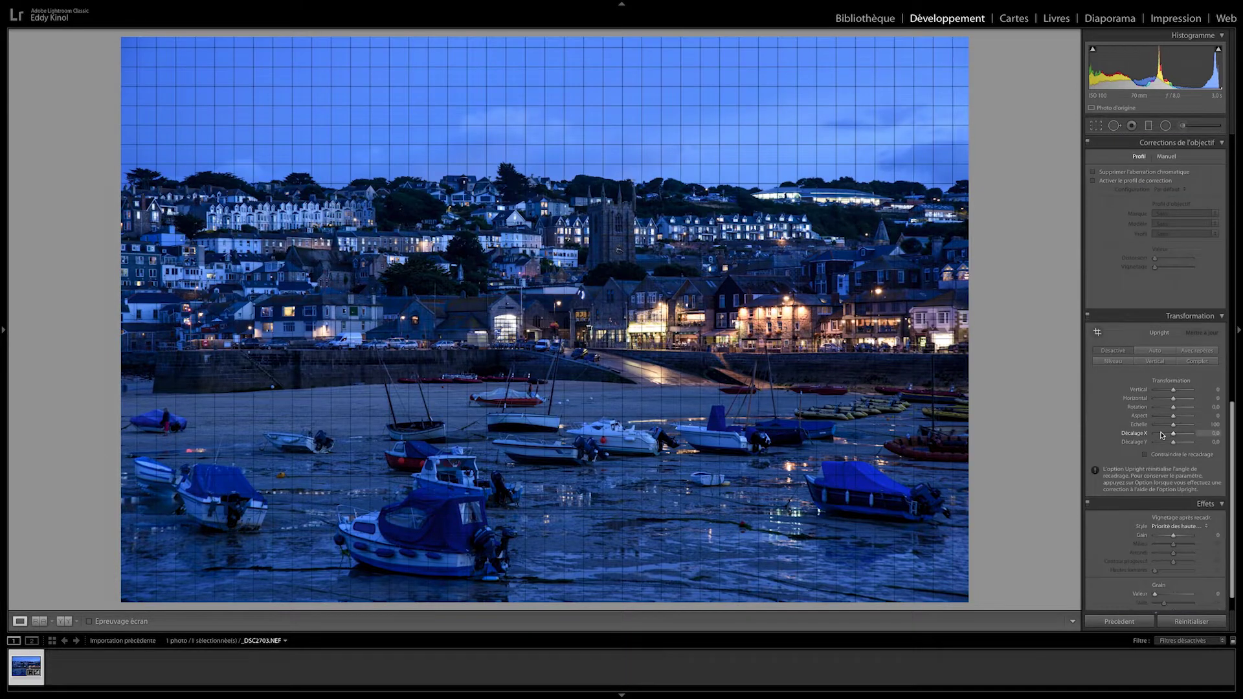
scroll(1161, 433, "up", 2)
scroll(1164, 436, "up", 2)
scroll(1163, 435, "up", 2)
scroll(1164, 436, "up", 2)
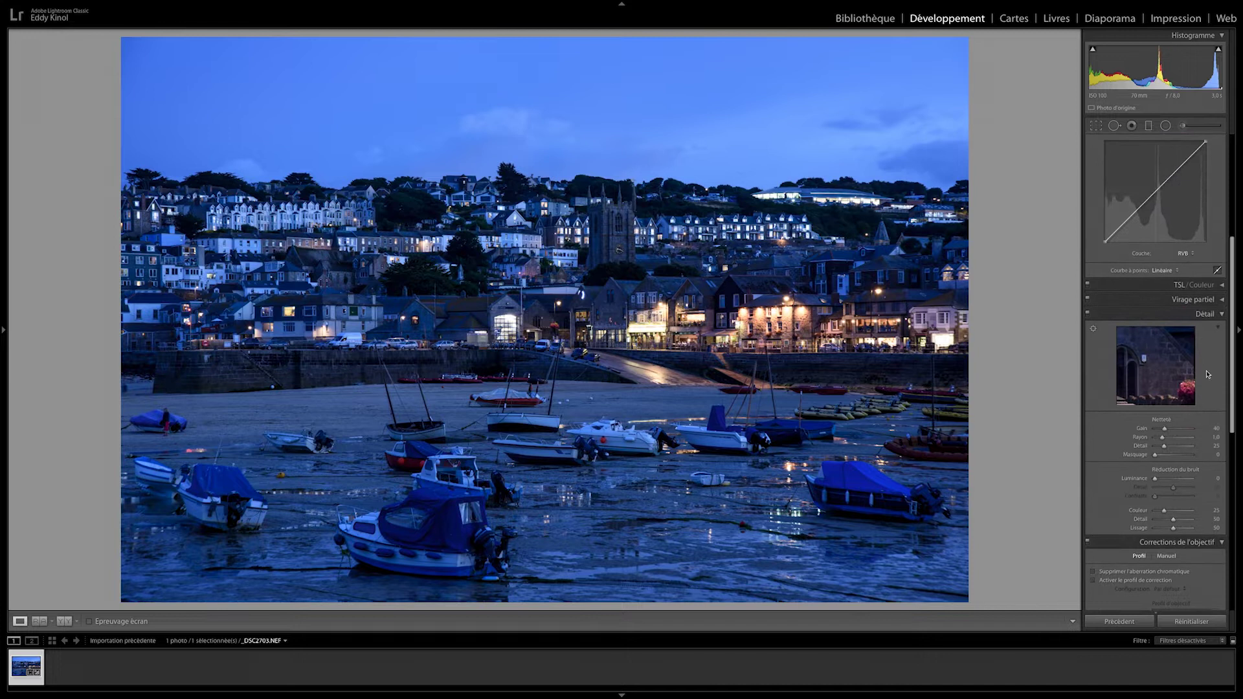
Step: Expand the HSL/Colour panel and desaturate the yellows to -40
left_click(1205, 285)
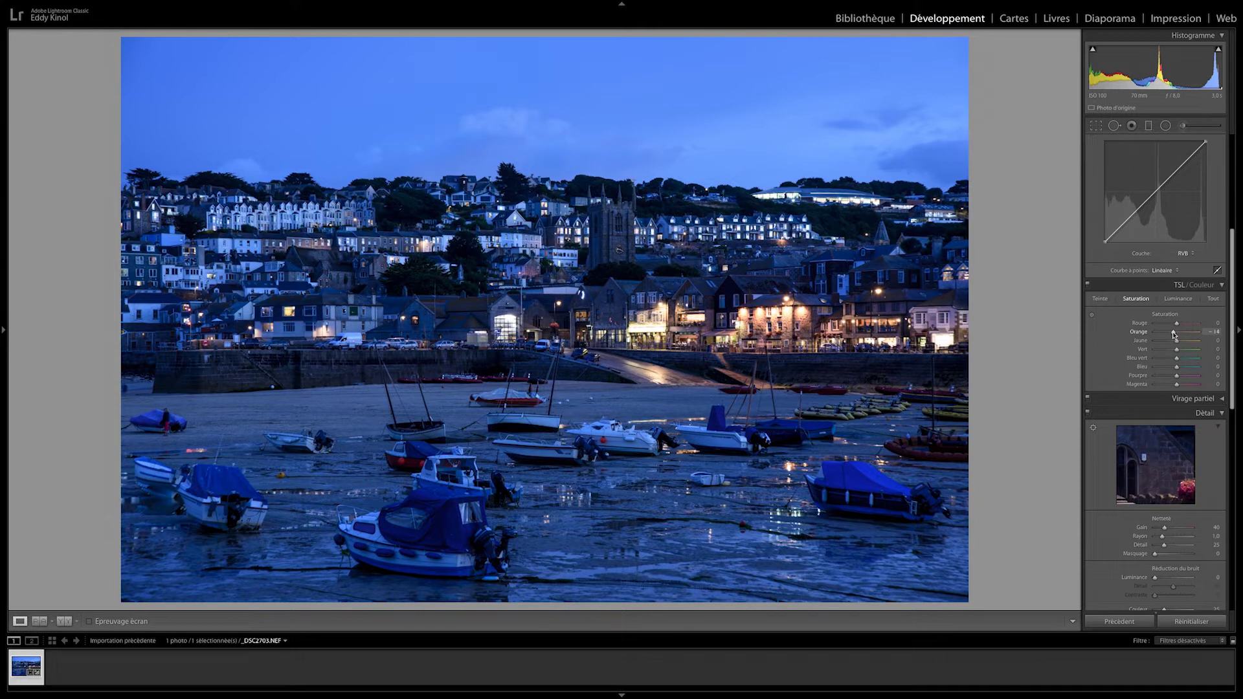
left_click_drag(1177, 341, 1169, 341)
scroll(1178, 370, "up", 5)
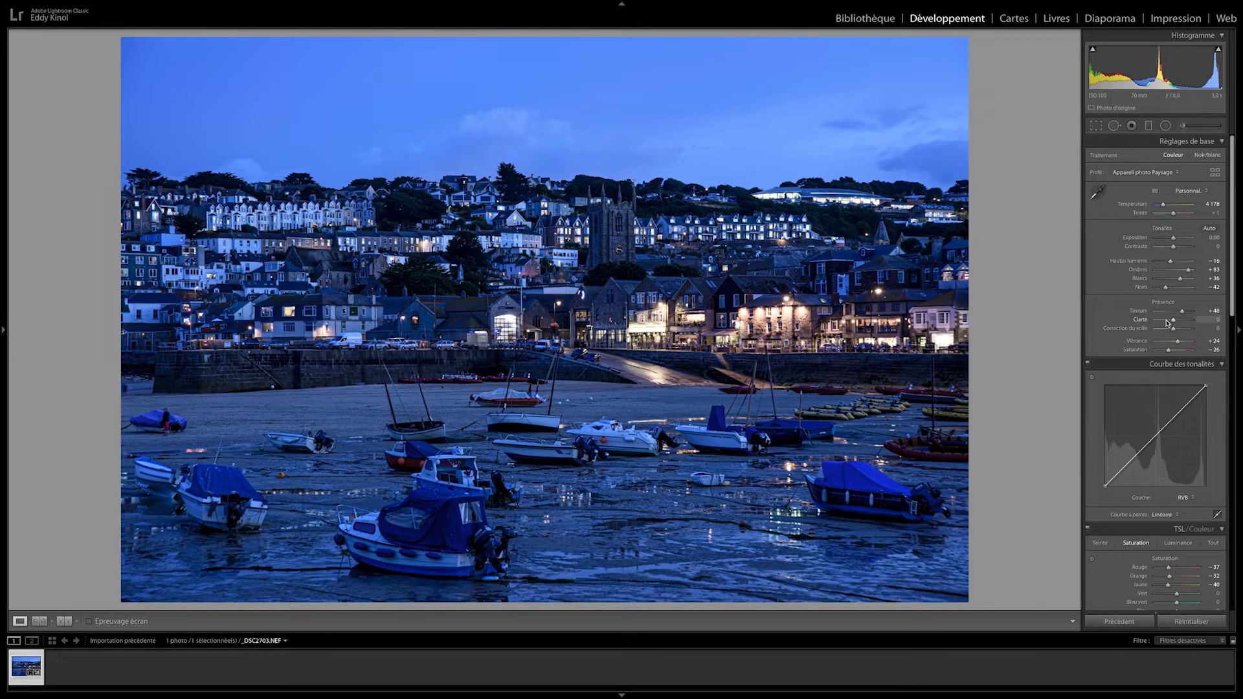
Step: Test clarity and texture values, leaving clarity at zero and texture around +87
mouse_move(1176, 322)
left_mouse_down()
mouse_move(1164, 320)
mouse_move(1179, 318)
left_mouse_up()
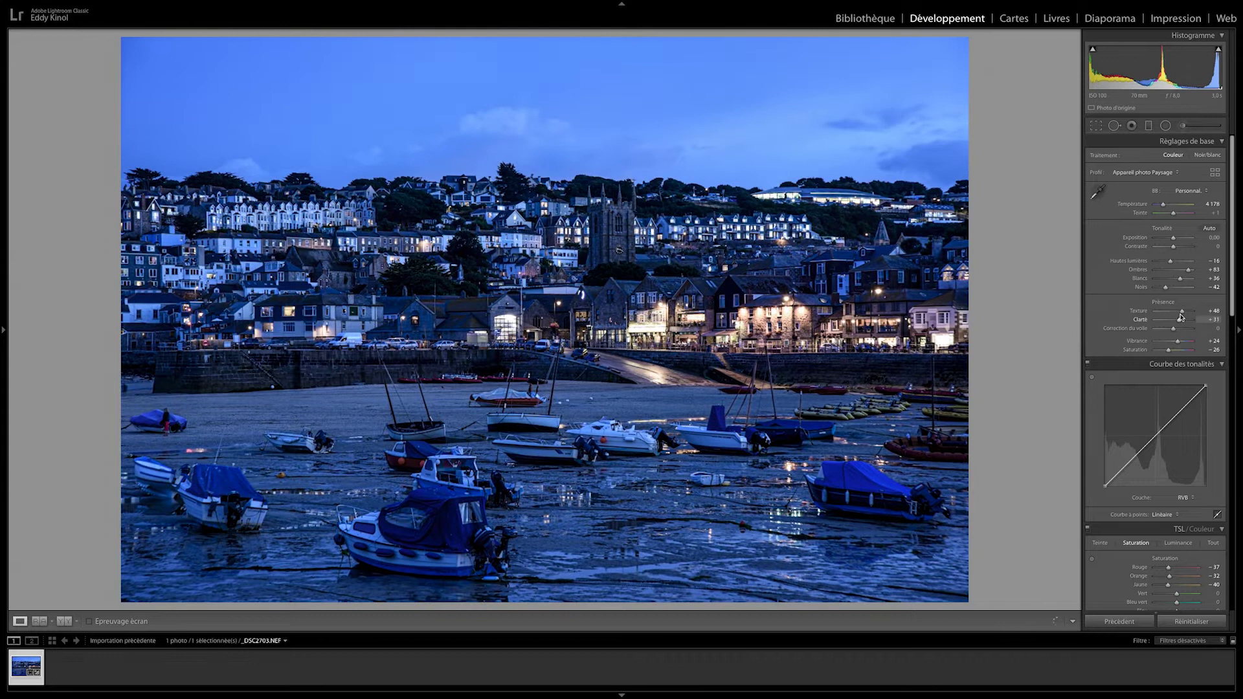
double_click(1142, 321)
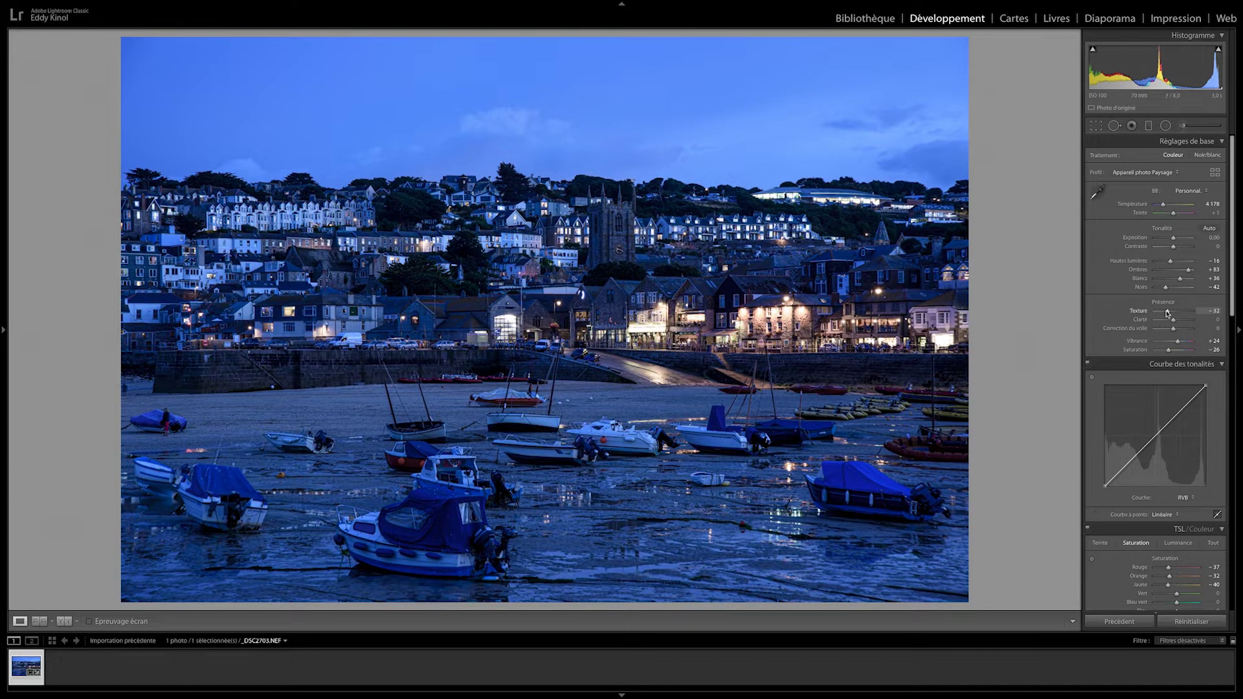
left_click_drag(1182, 312, 1175, 312)
left_click_drag(1184, 311, 1176, 328)
double_click(1169, 322)
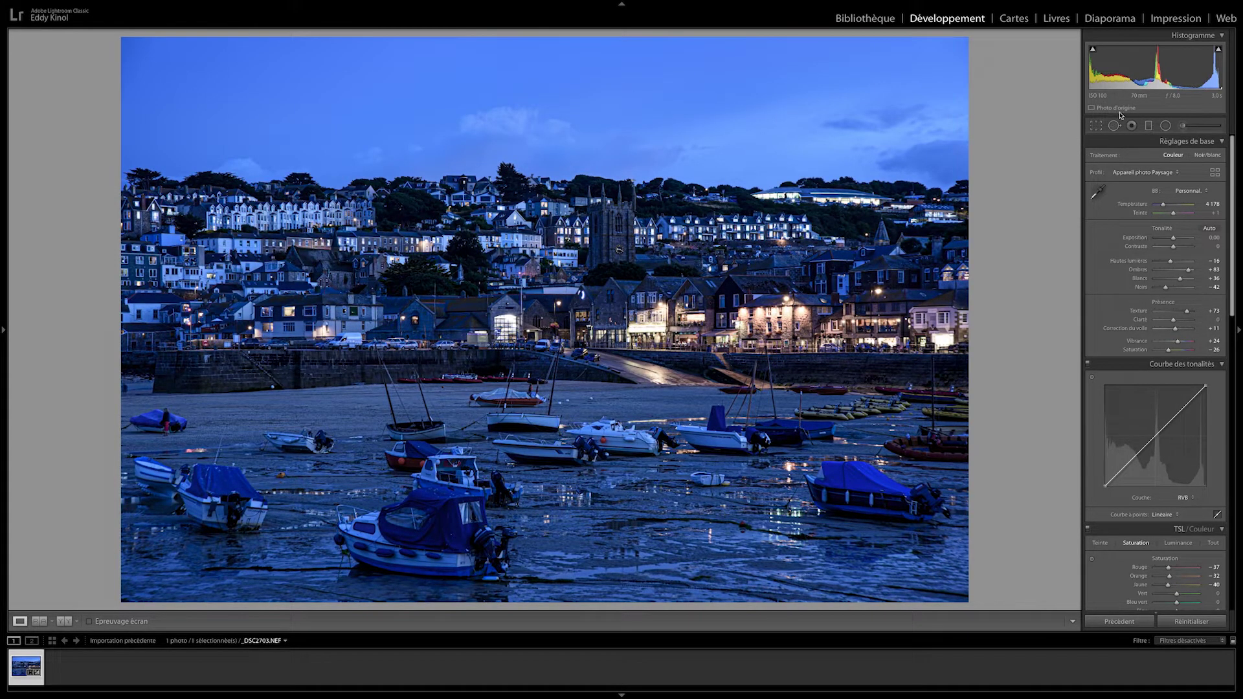
key("backslash")
key("backslash")
key("backslash")
key("backslash")
key("backslash")
key("backslash")
Step: Reduce tint to +25, adjust a lower-panel slider, and set overall saturation to -36
left_click_drag(1177, 215, 1176, 215)
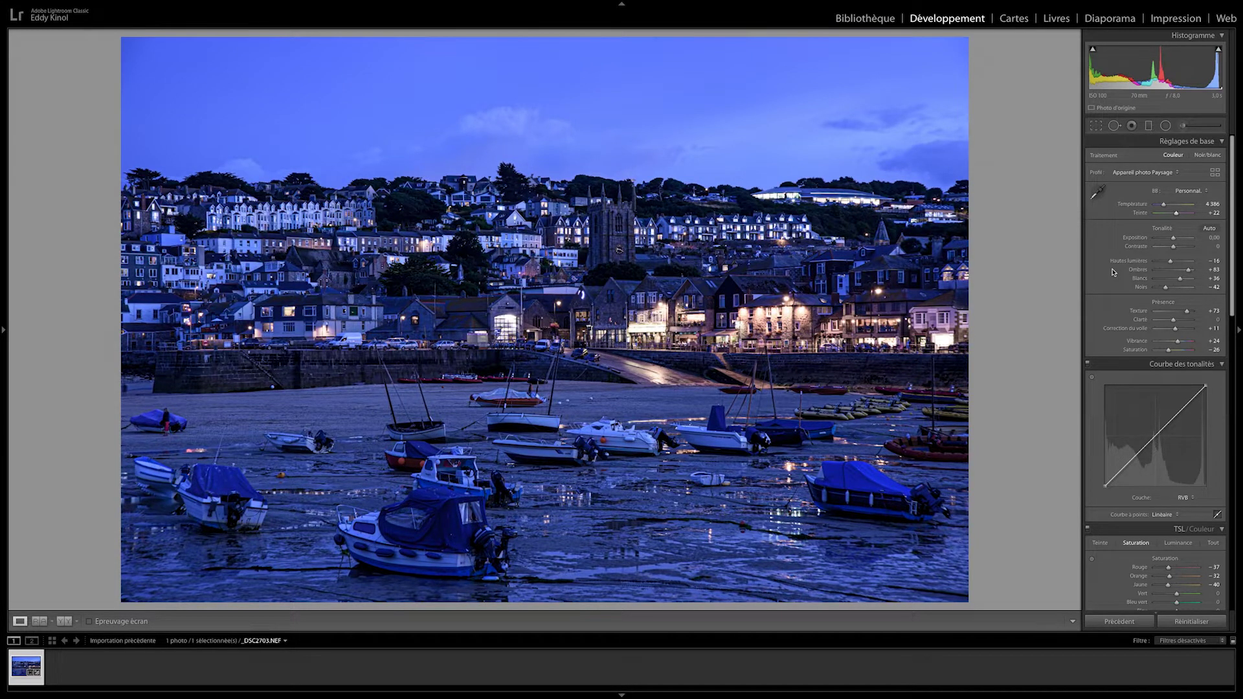
scroll(1137, 512, "down", 5)
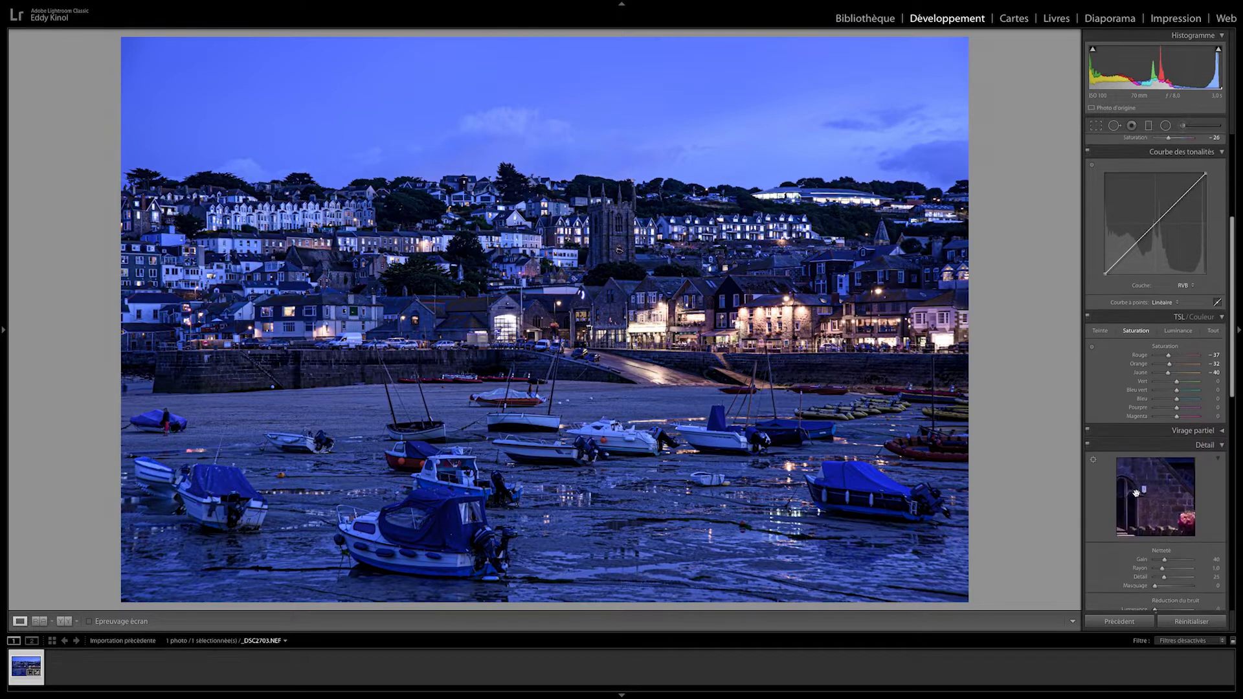
scroll(1136, 494, "down", 3)
mouse_move(1164, 470)
left_mouse_down()
mouse_move(1180, 472)
mouse_move(1163, 497)
left_mouse_up()
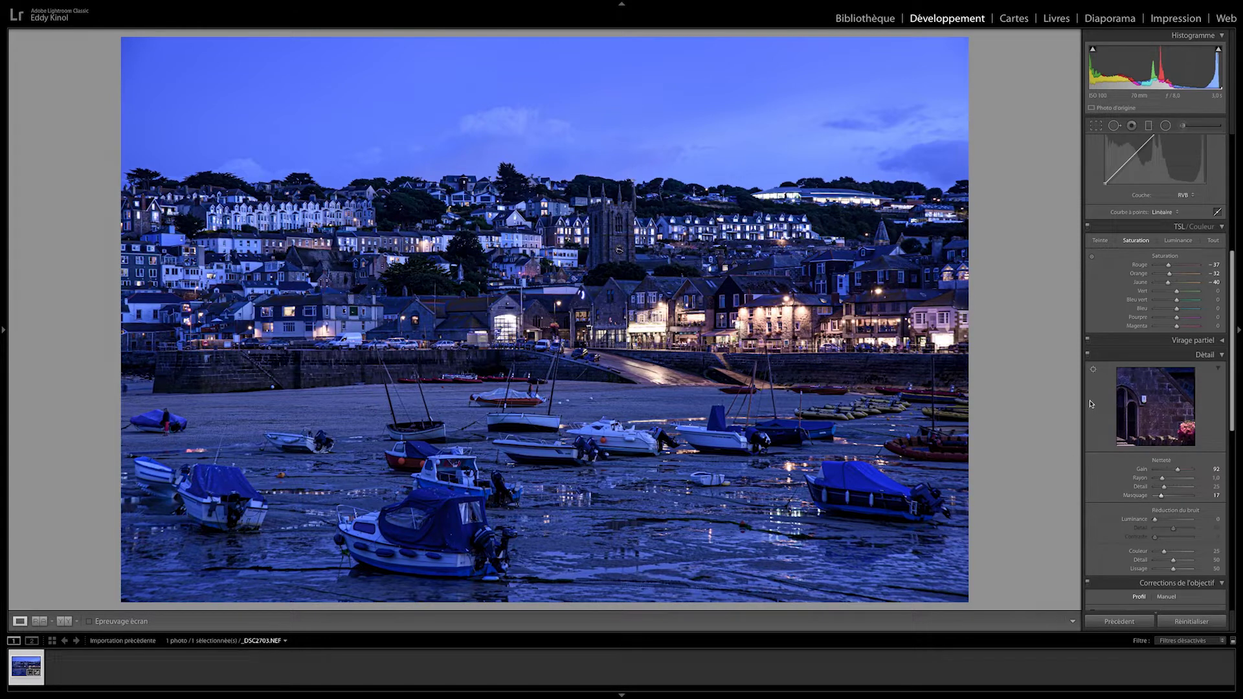
scroll(1136, 449, "up", 1)
scroll(1134, 447, "up", 10)
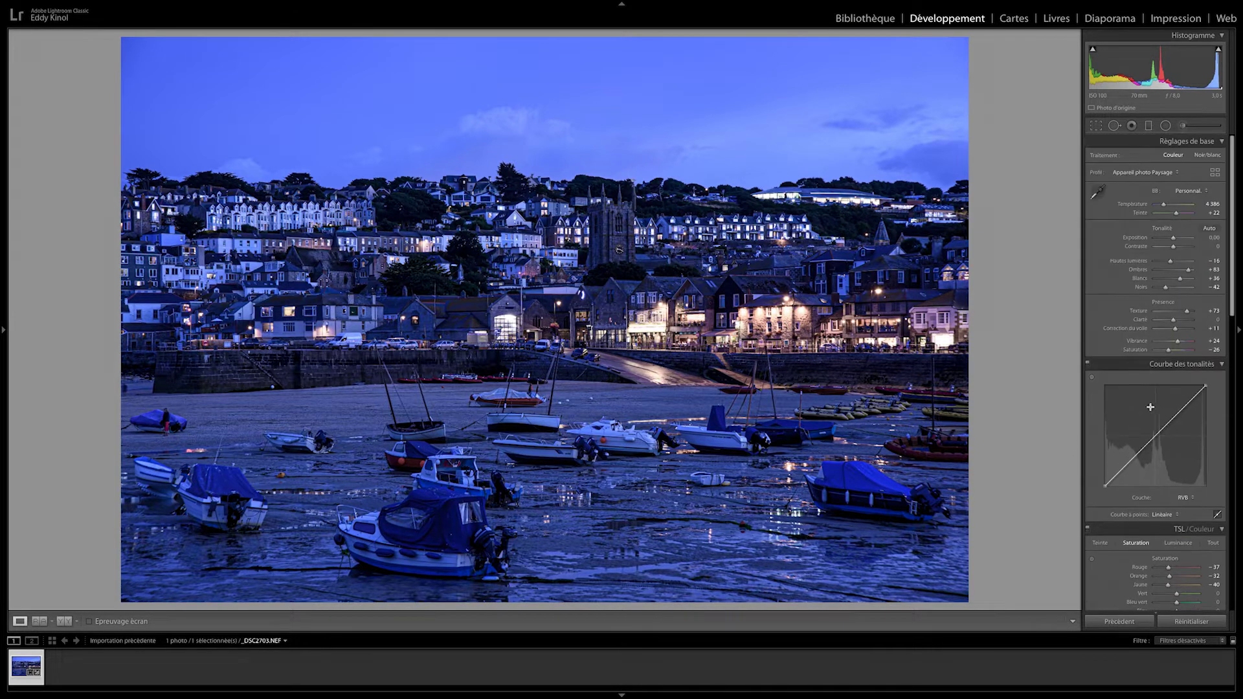
left_click_drag(1170, 352, 1166, 352)
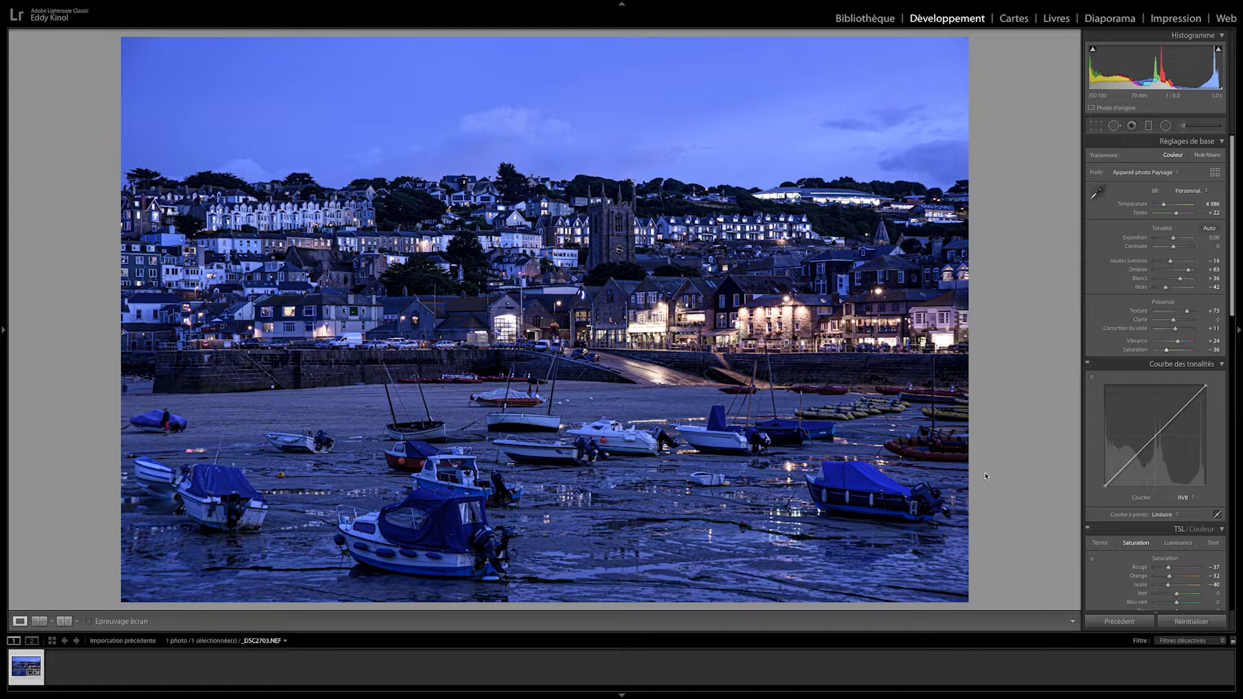
Step: Add a graduated filter over the sky that darkens it and cuts texture to -55
left_click(1149, 125)
left_click_drag(1180, 193, 1175, 193)
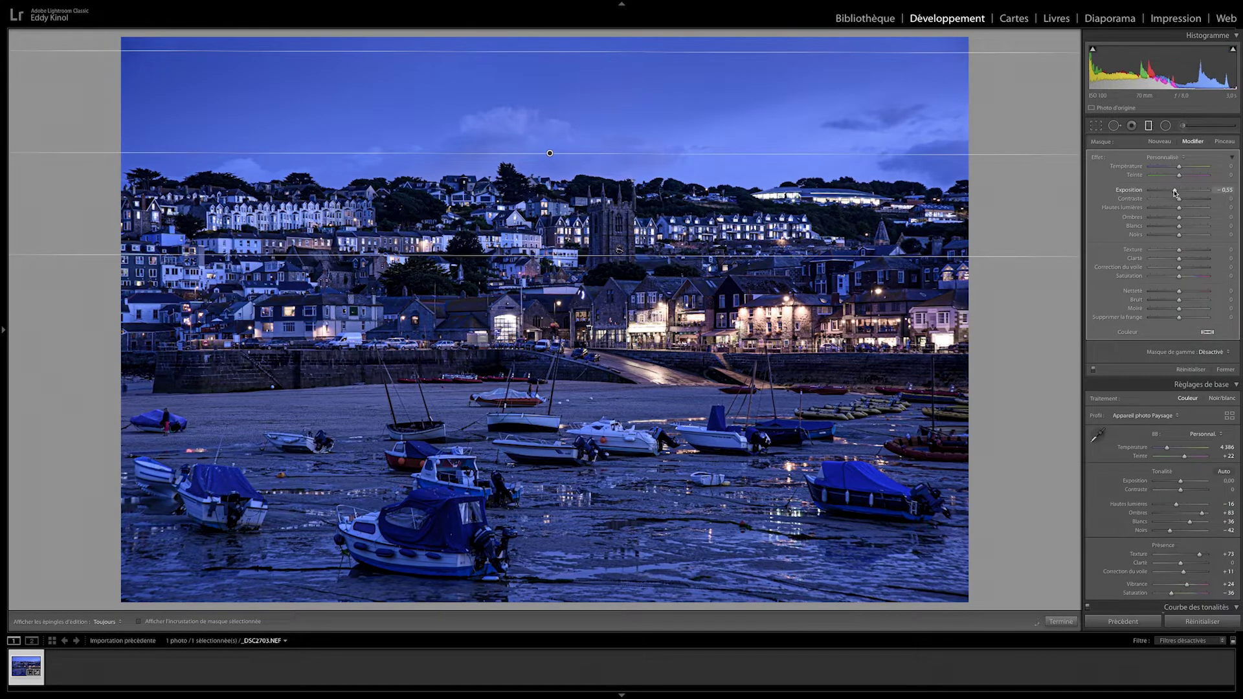
left_click_drag(1180, 250, 1164, 251)
left_click_drag(550, 153, 547, 184)
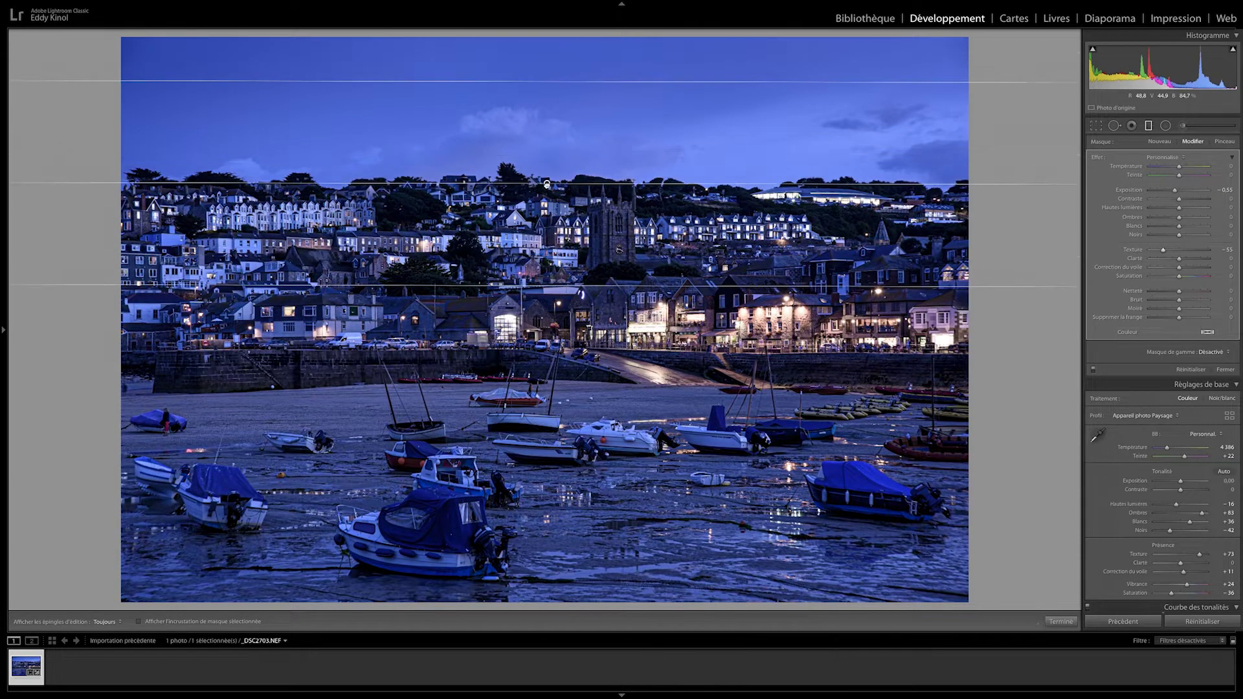
Step: Limit the filter with a Luminance range mask on the brighter tones, smoothing the transition
left_click(1211, 352)
left_click(1208, 365)
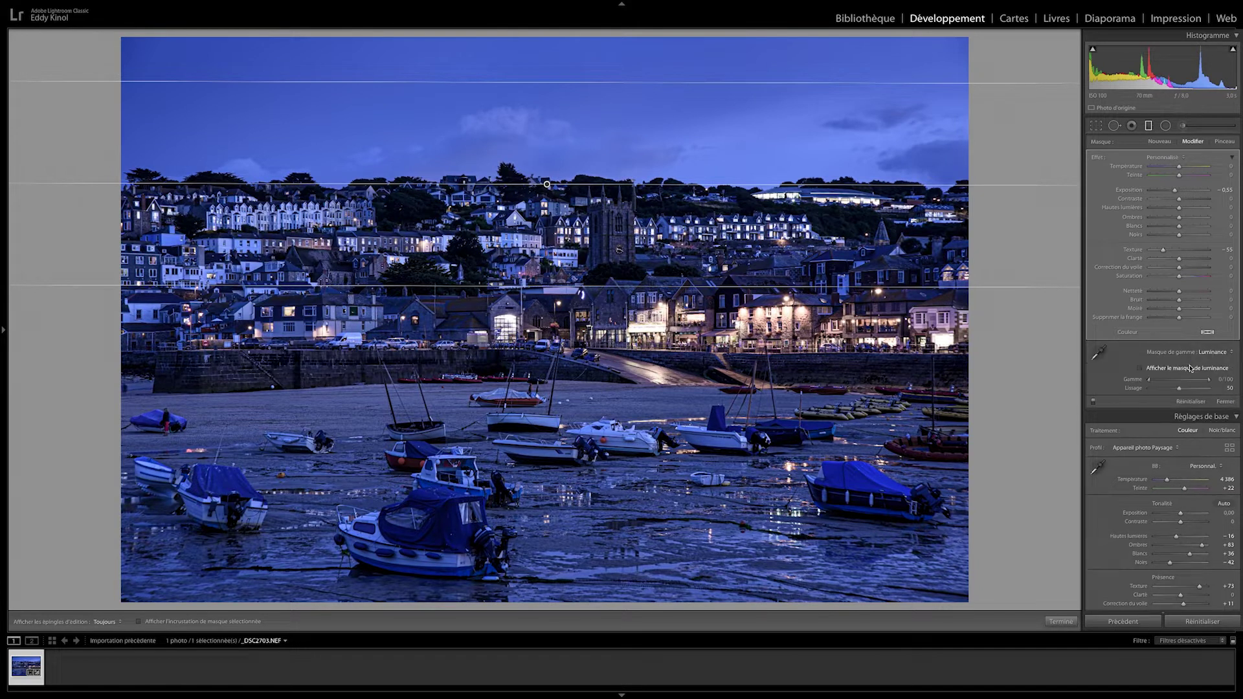
key("alt")
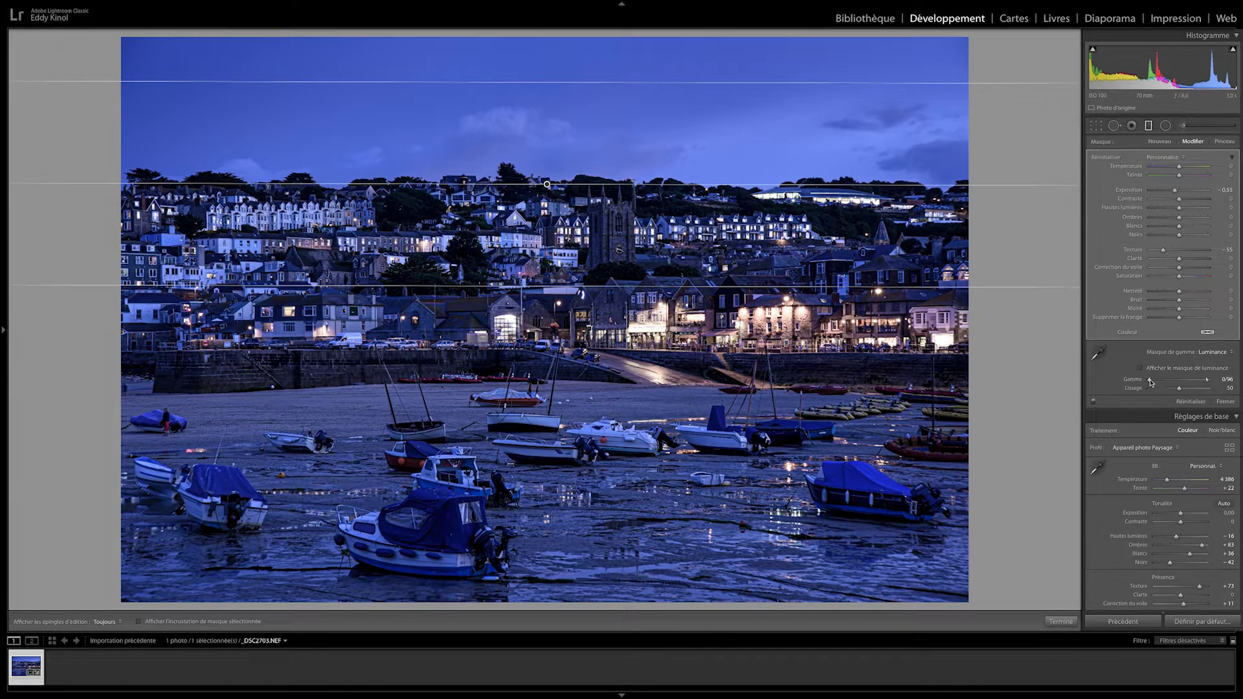
left_click_drag(1151, 380, 1172, 385)
left_click_drag(1177, 384, 1186, 382)
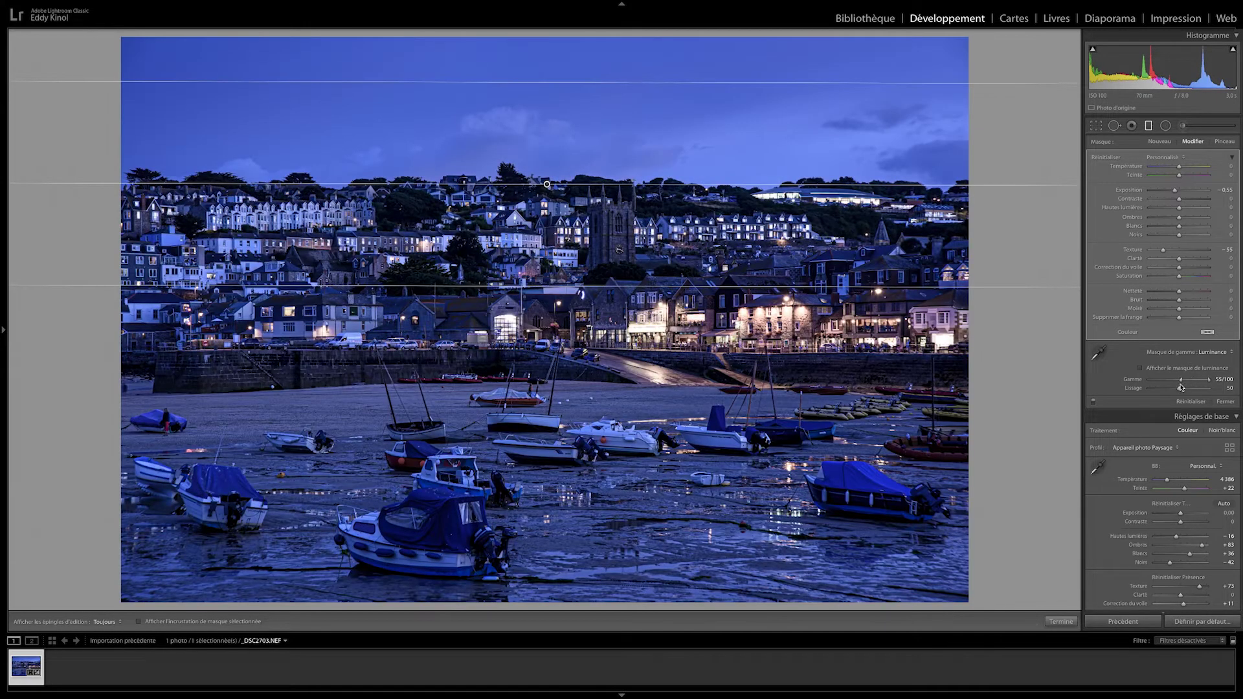
left_click_drag(1180, 388, 1170, 390)
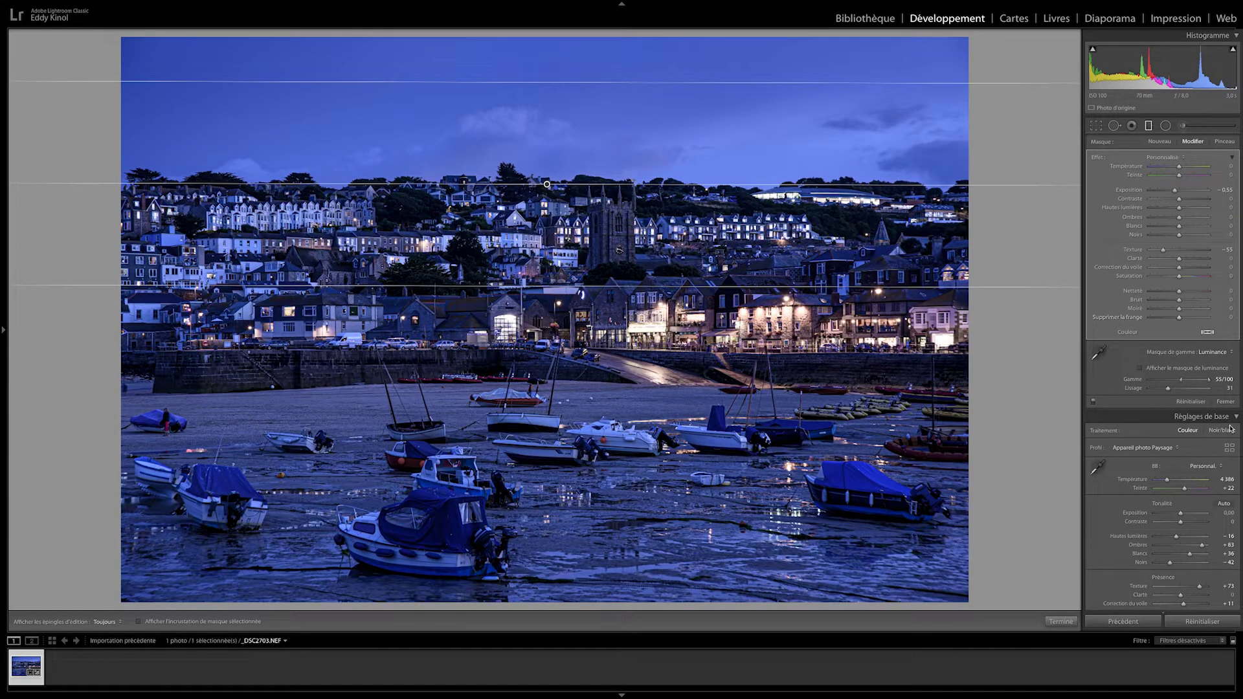
left_click(1226, 402)
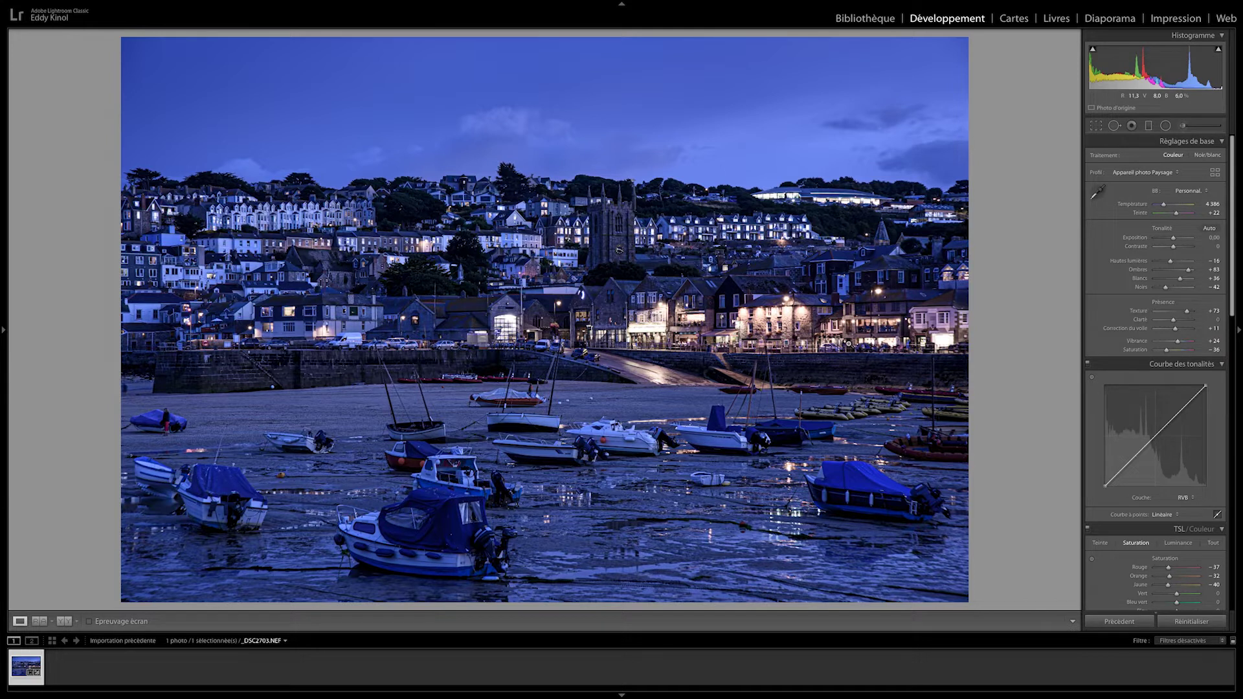
Step: Preview the photo full screen and apply the Adobe Couleur profile
key("f")
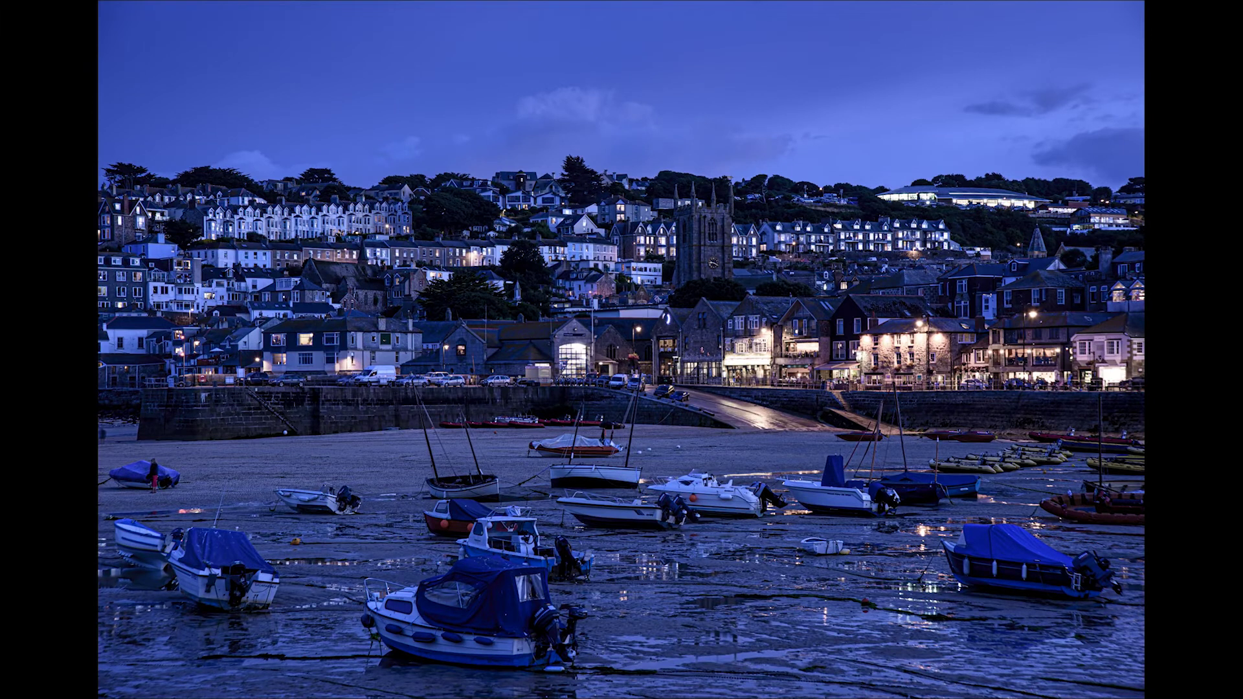
key("f")
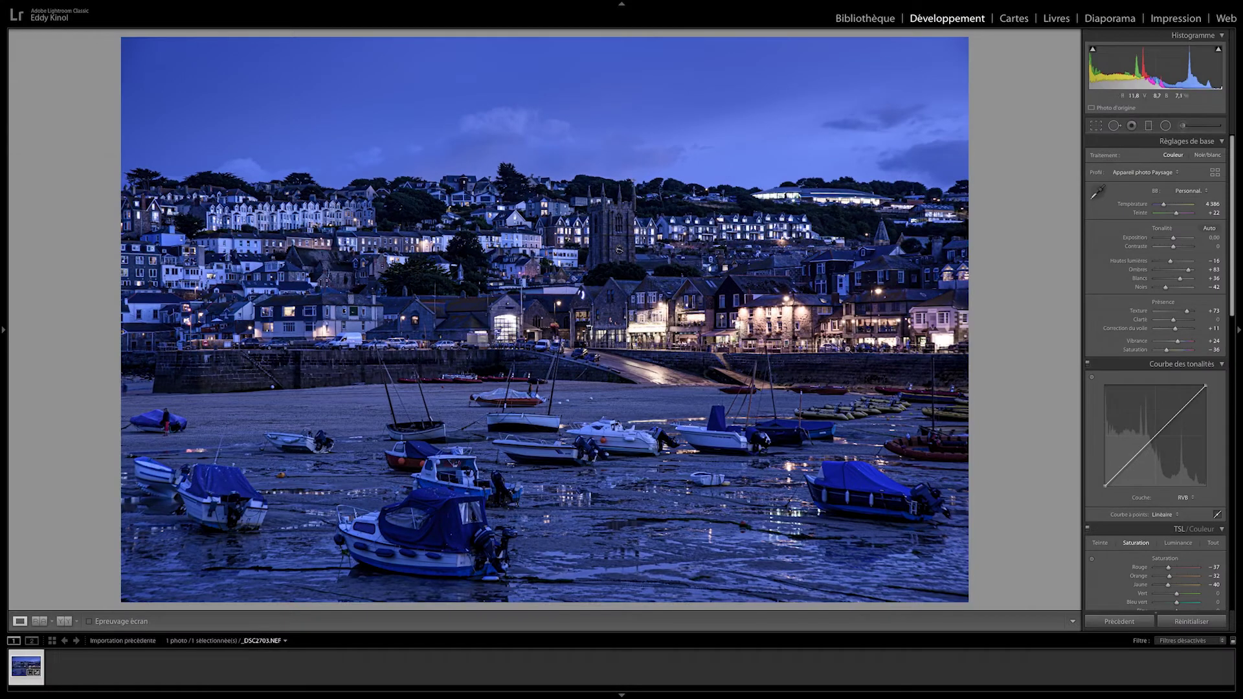
left_click(1164, 175)
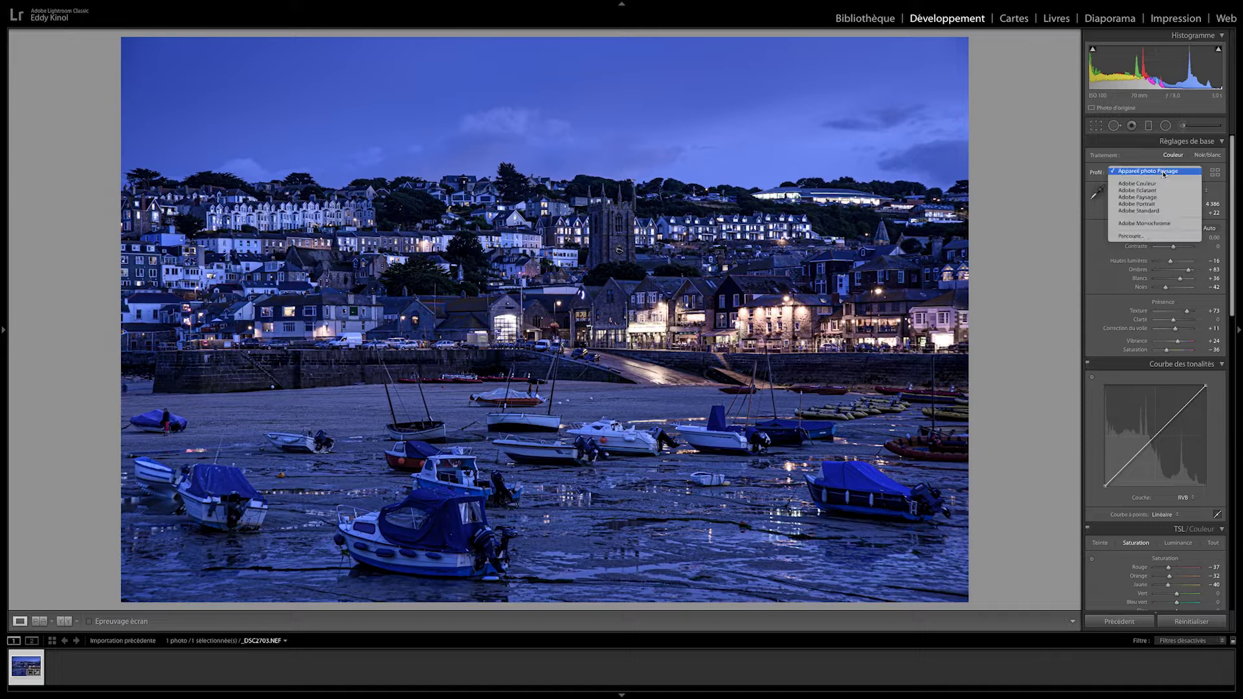
left_click(1151, 184)
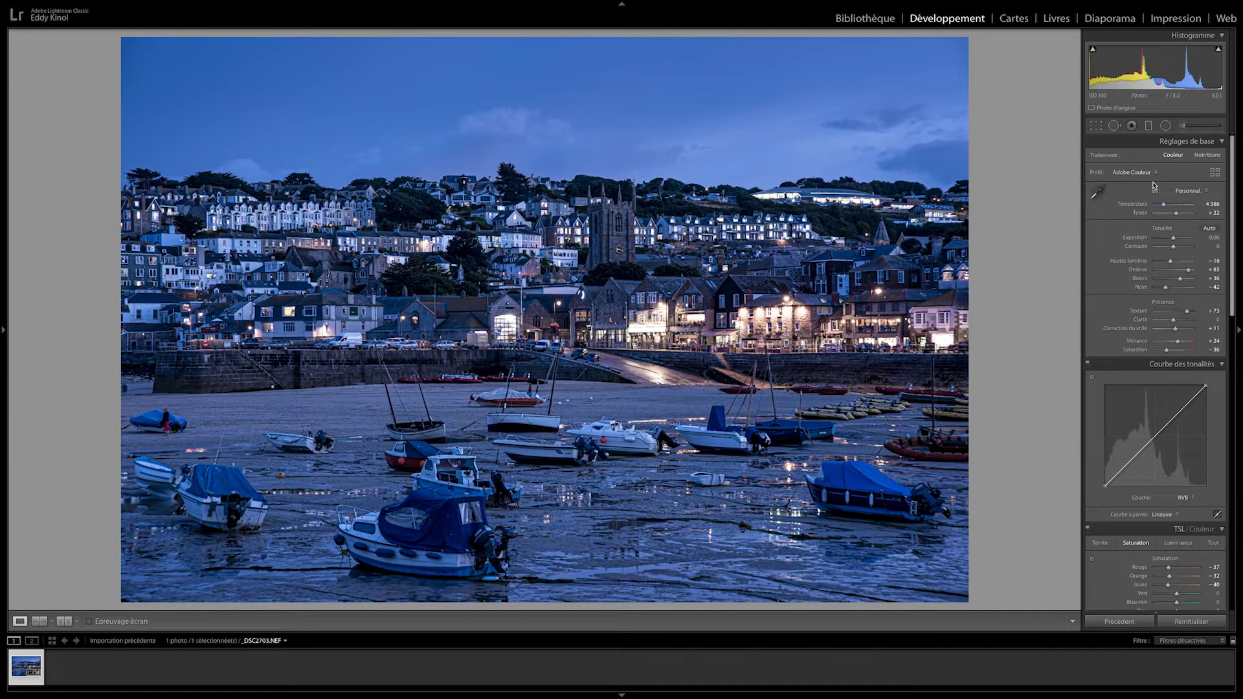
left_click(1143, 173)
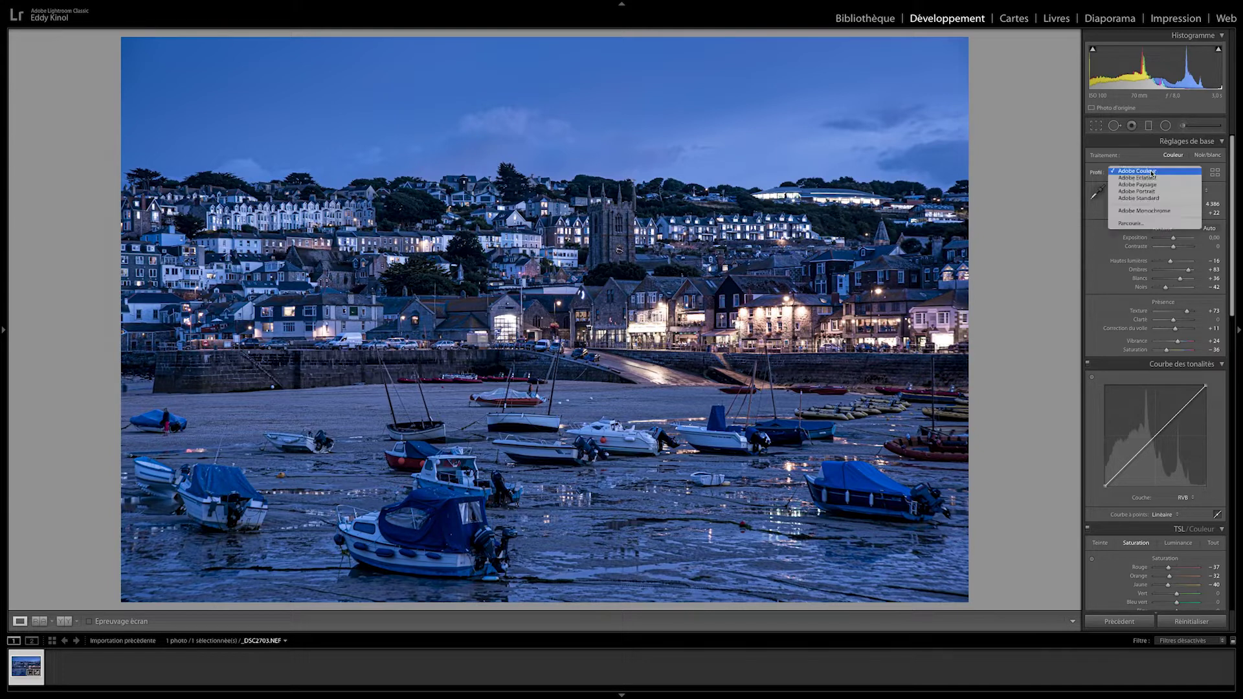
left_click(1222, 160)
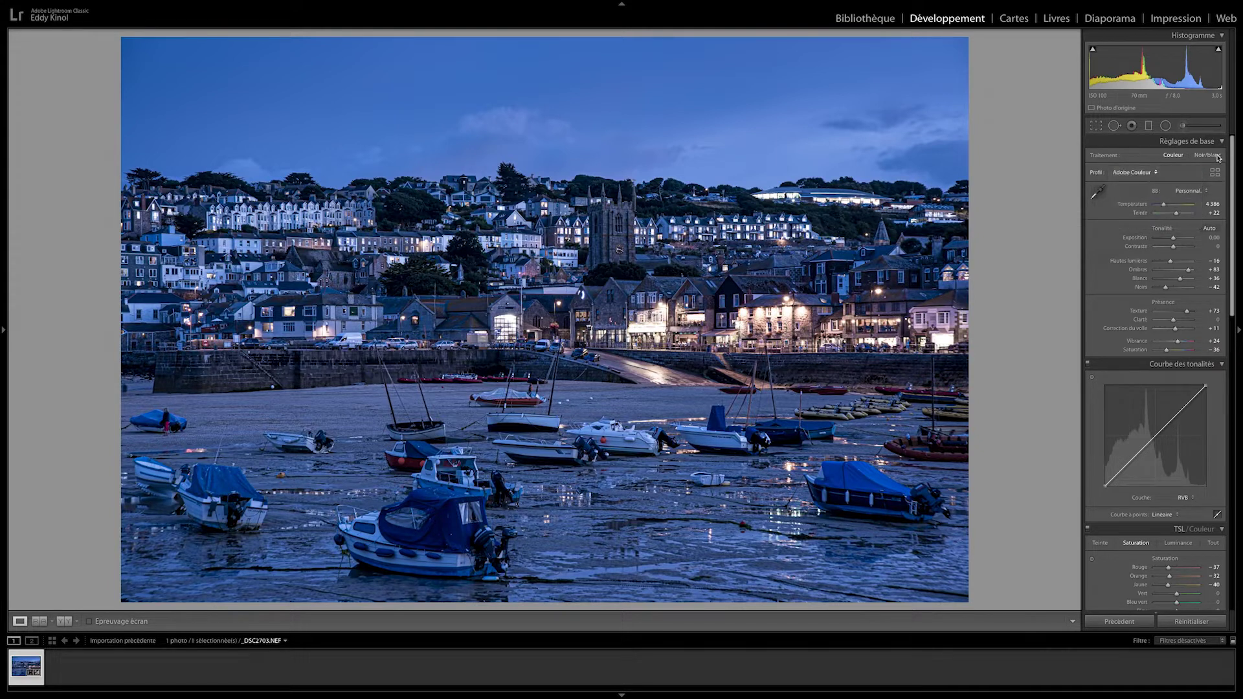
Step: Compare the Eclatant, Neutre and Plat camera profiles and keep Appareil photo Plat
left_click(1216, 172)
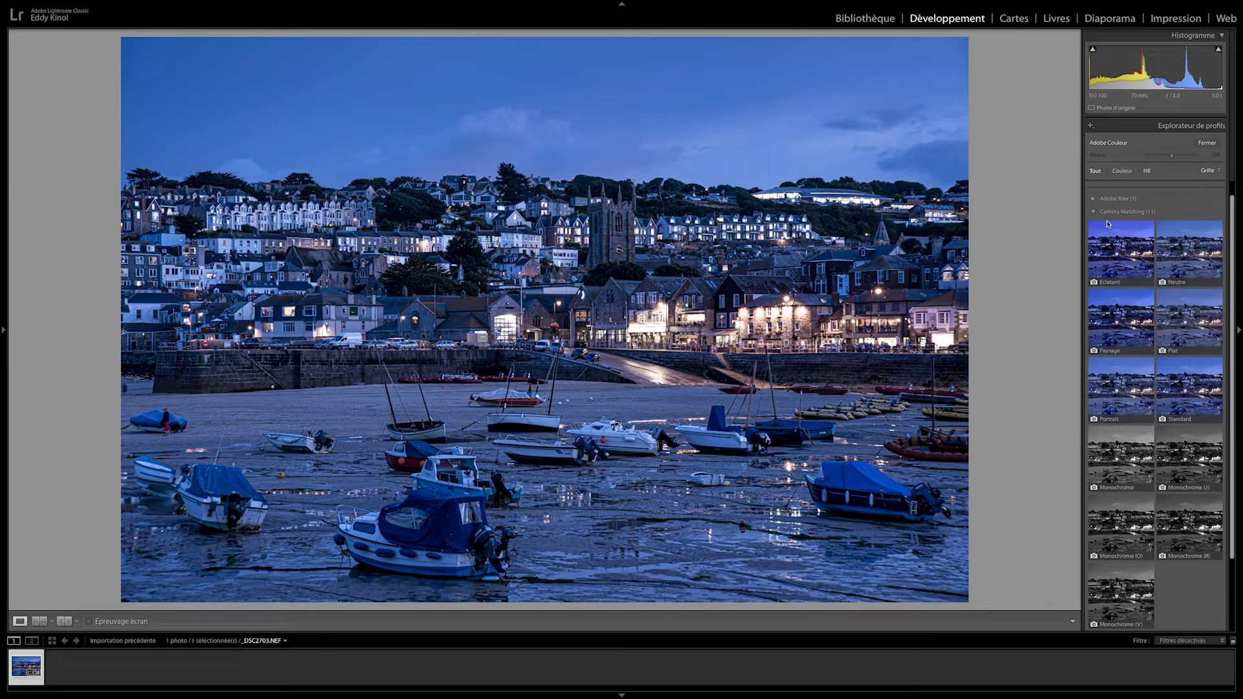
left_click(1117, 241)
left_click(1177, 257)
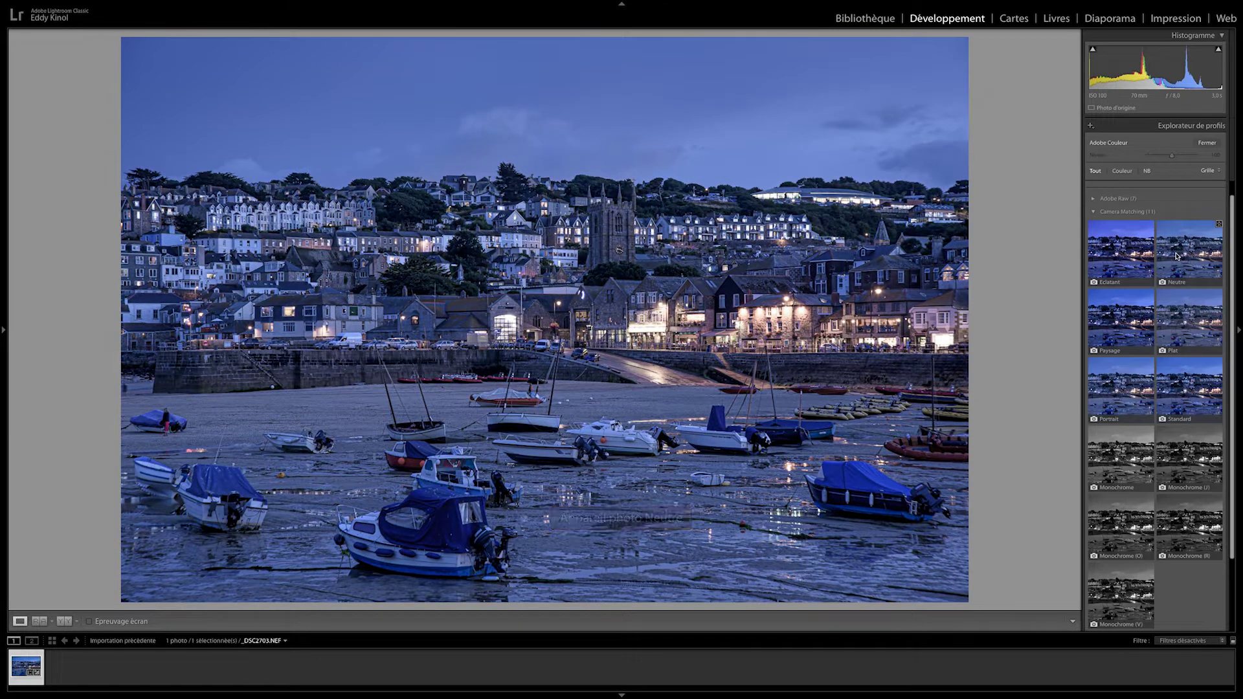
left_click(1193, 316)
double_click(1193, 316)
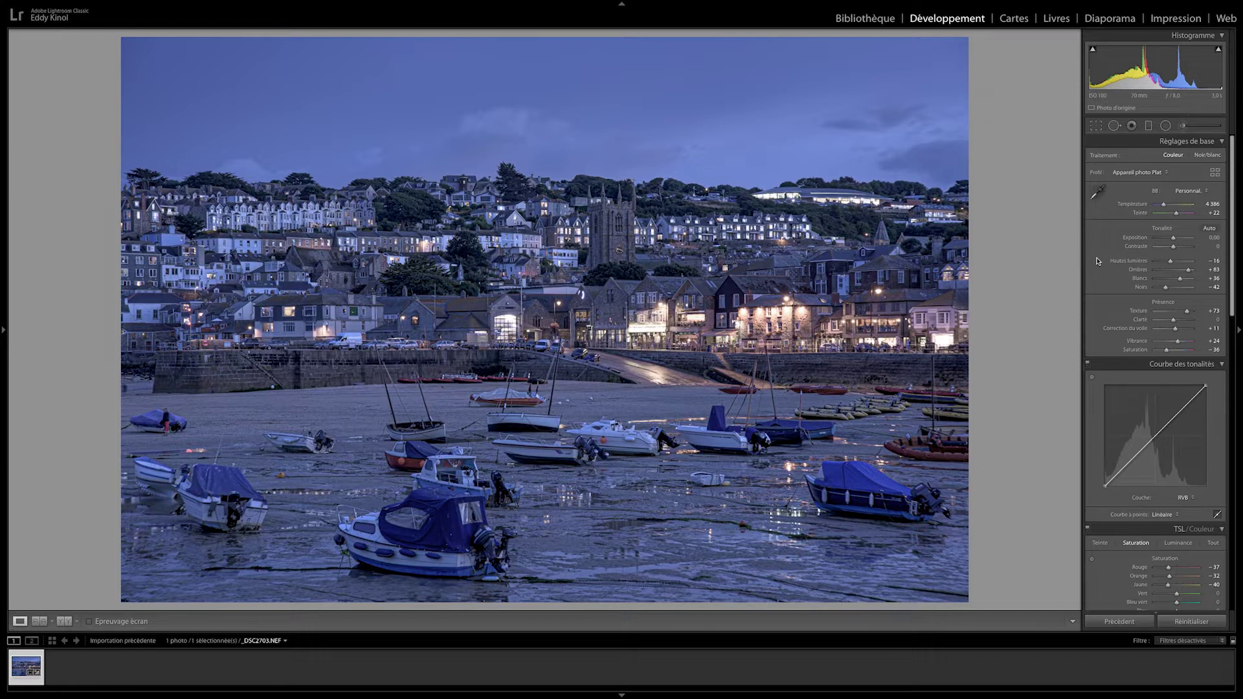
Step: Create a virtual copy of the harbour photo from the filmstrip
right_click(31, 671)
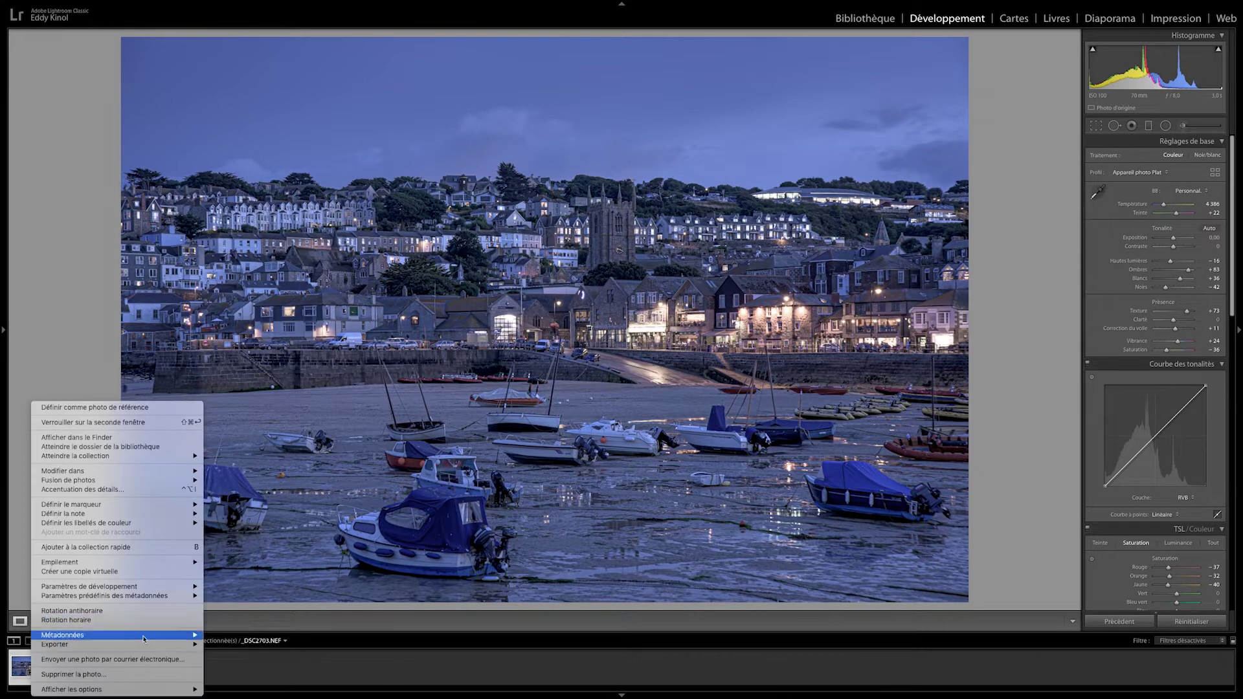
left_click(111, 573)
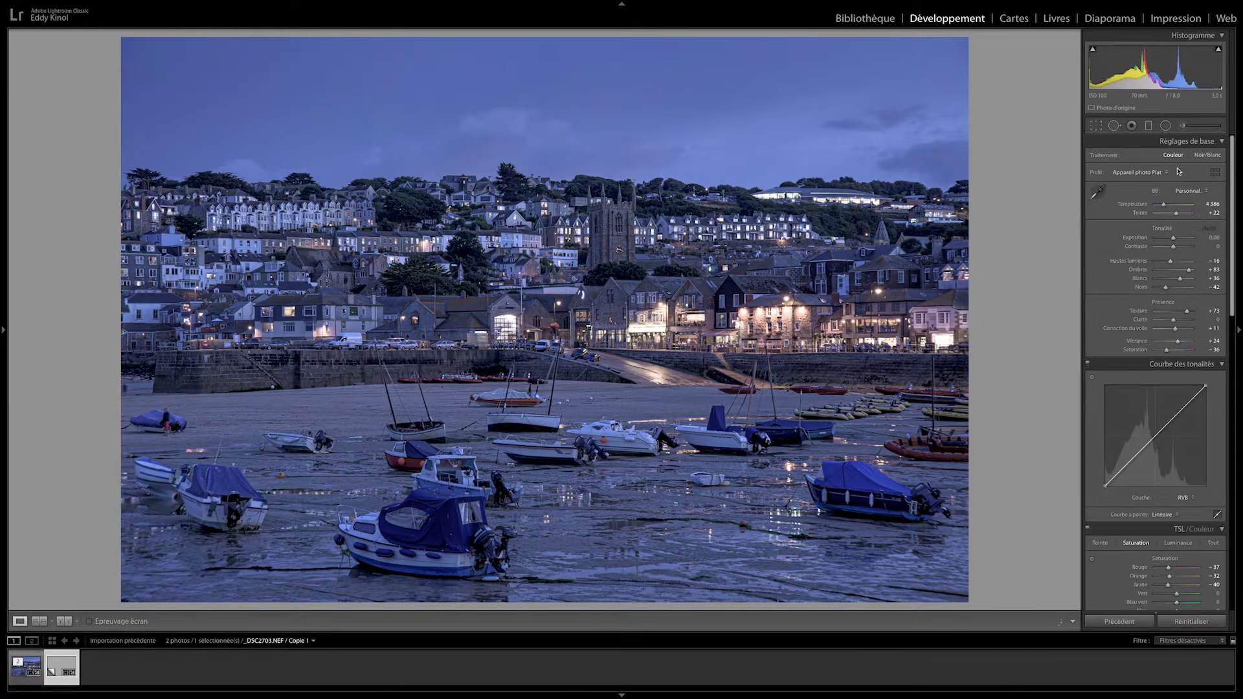
left_click(1164, 172)
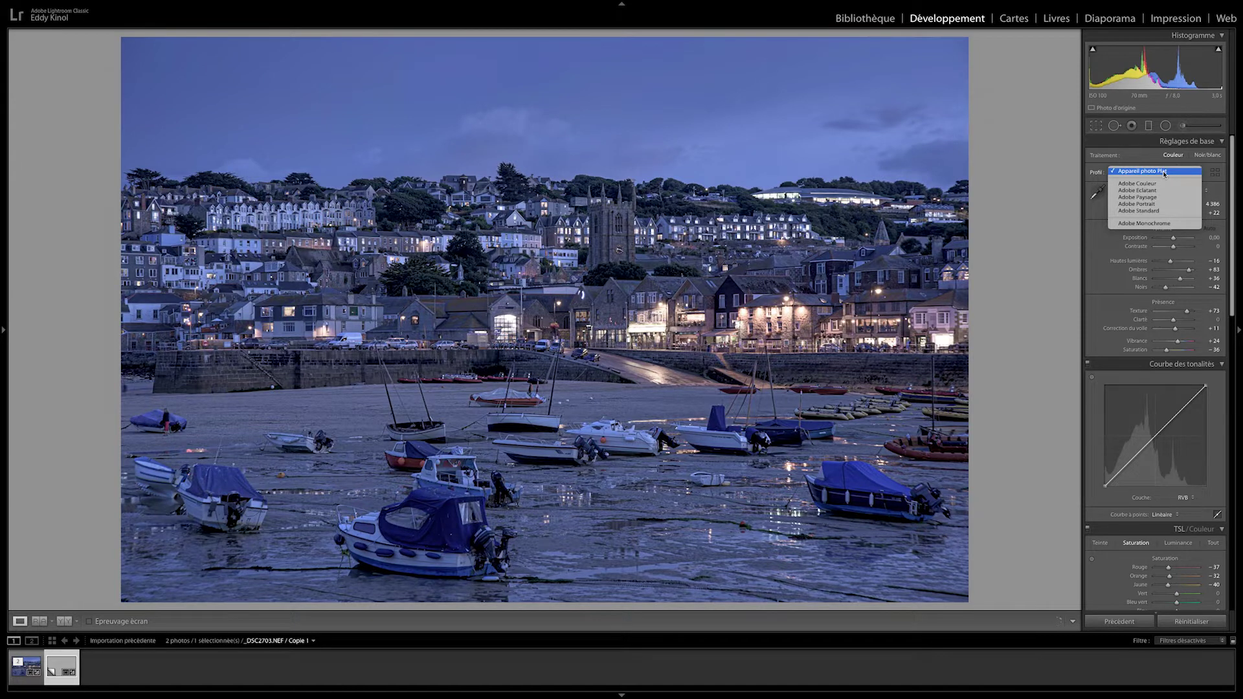
key("Escape")
Step: Give the copy the Appareil photo Paysage profile, then return to the original
left_click(1140, 172)
left_click(1144, 199)
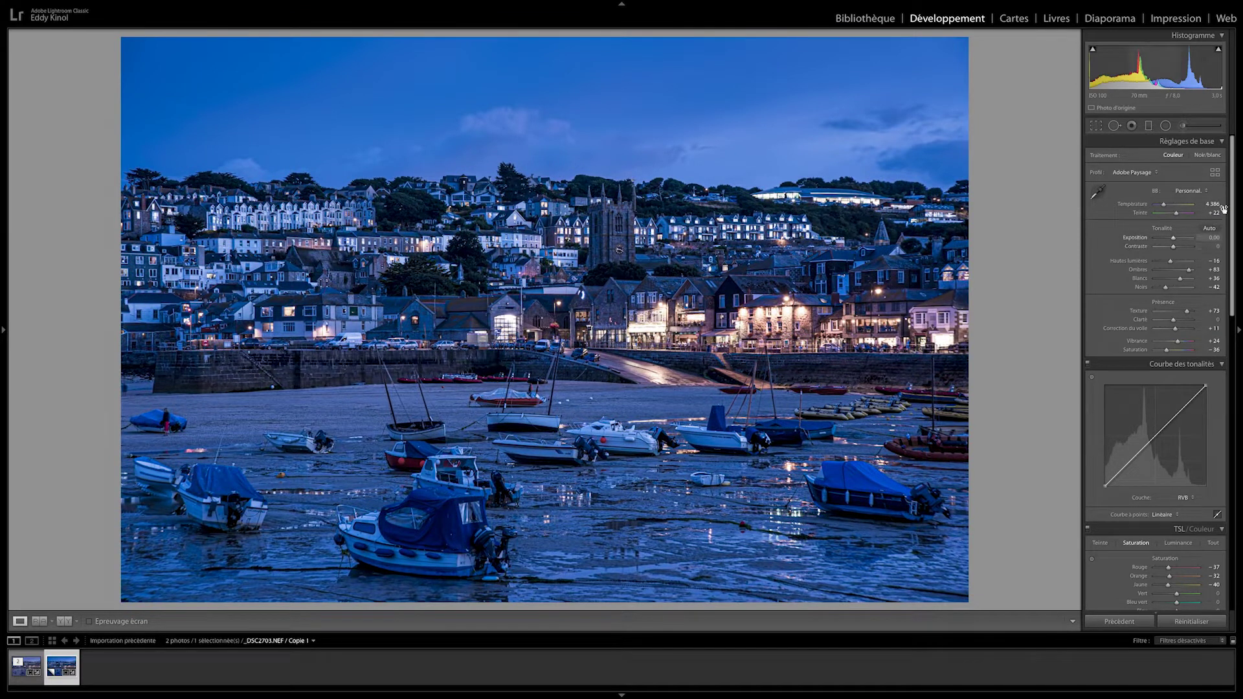
left_click(1215, 174)
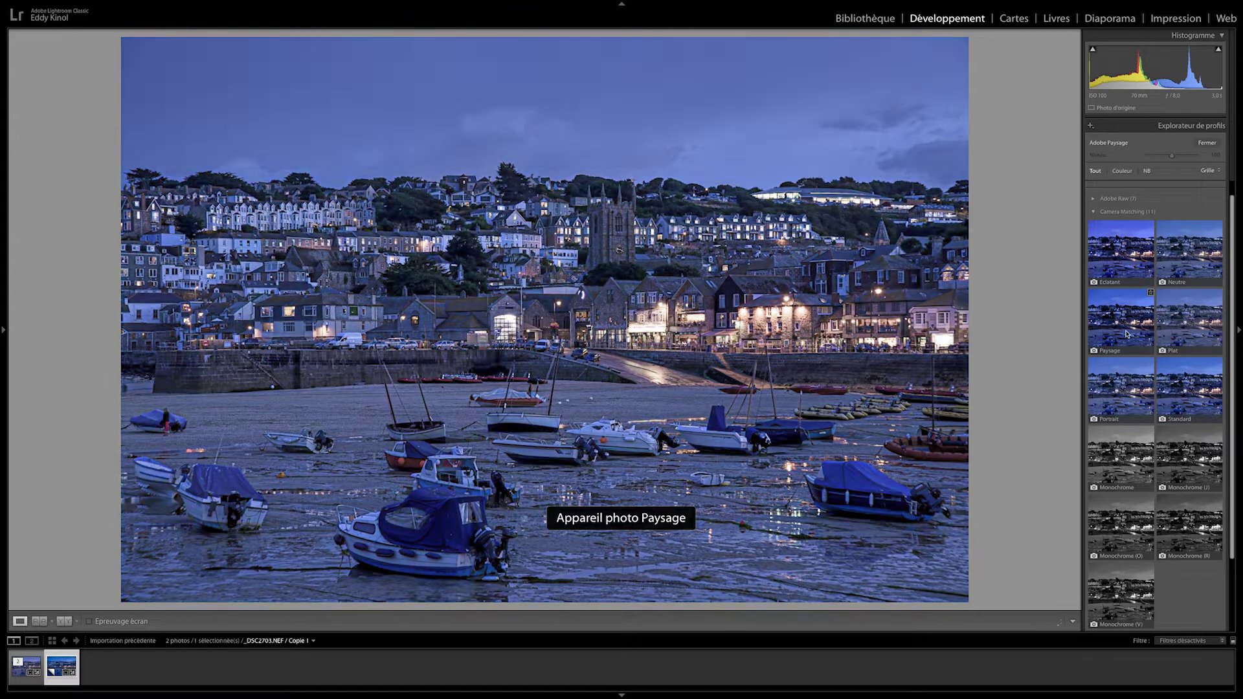
left_click(1127, 334)
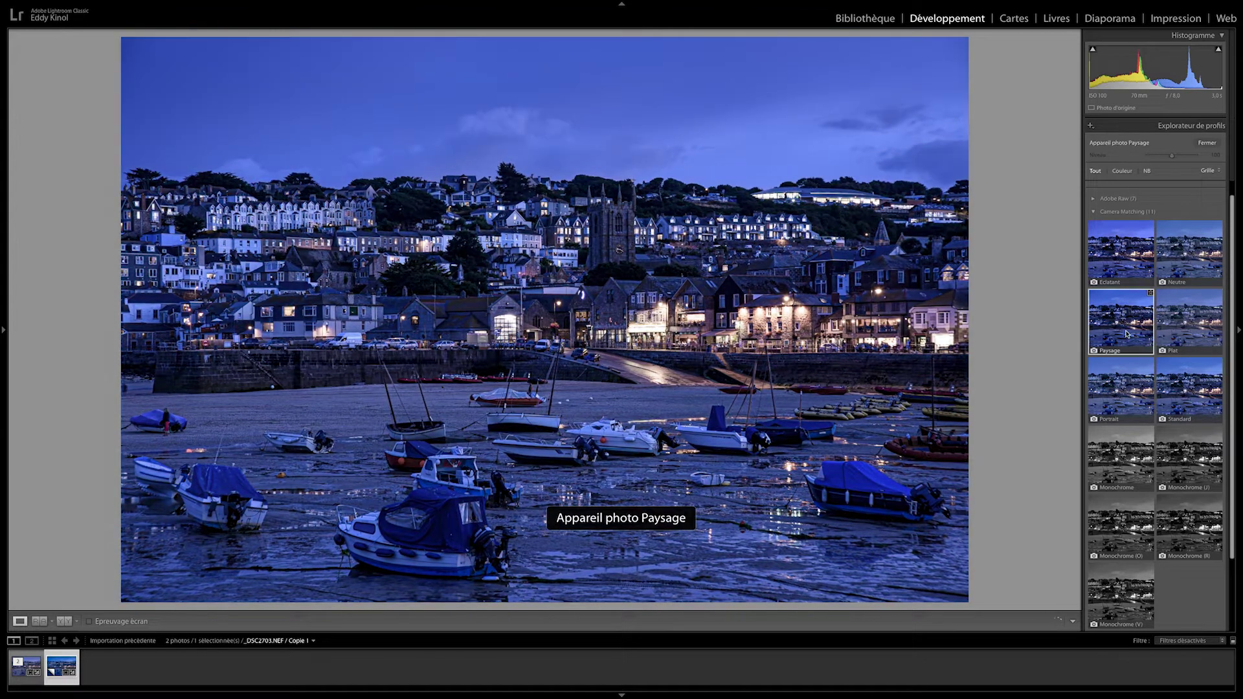
left_click(1209, 144)
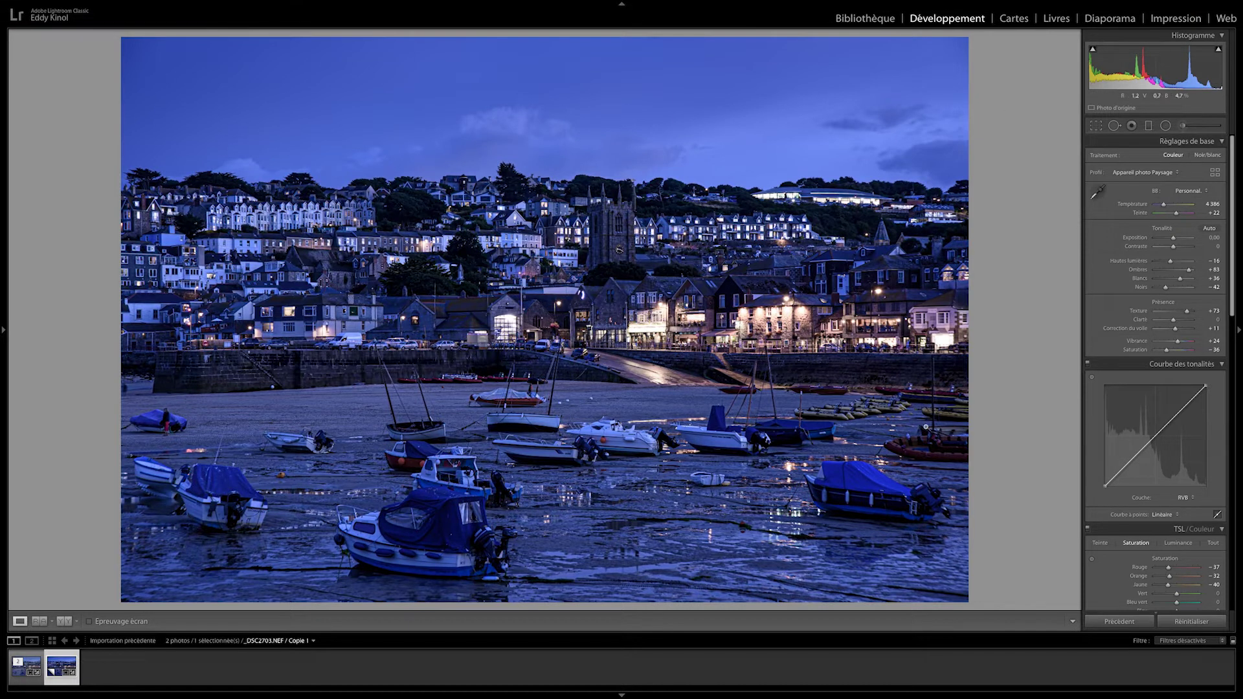
key("ctrl+z")
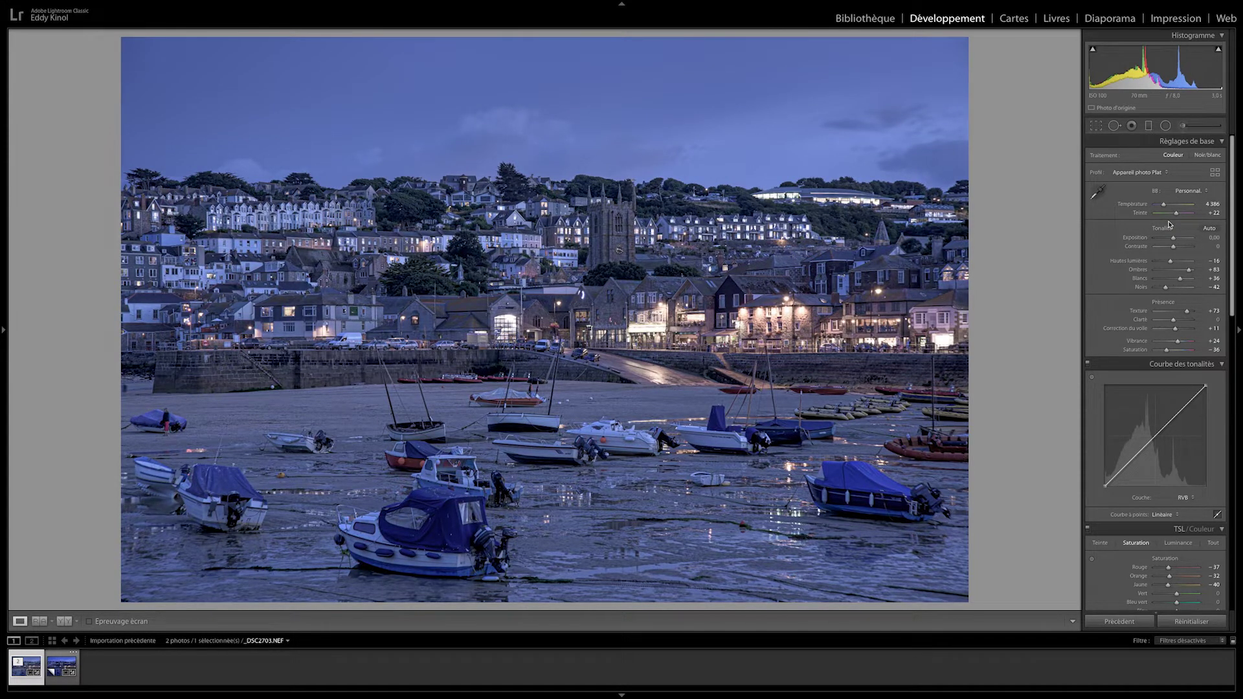
Step: Flip between the virtual copy and original, then reset the original's Blacks
key("Right")
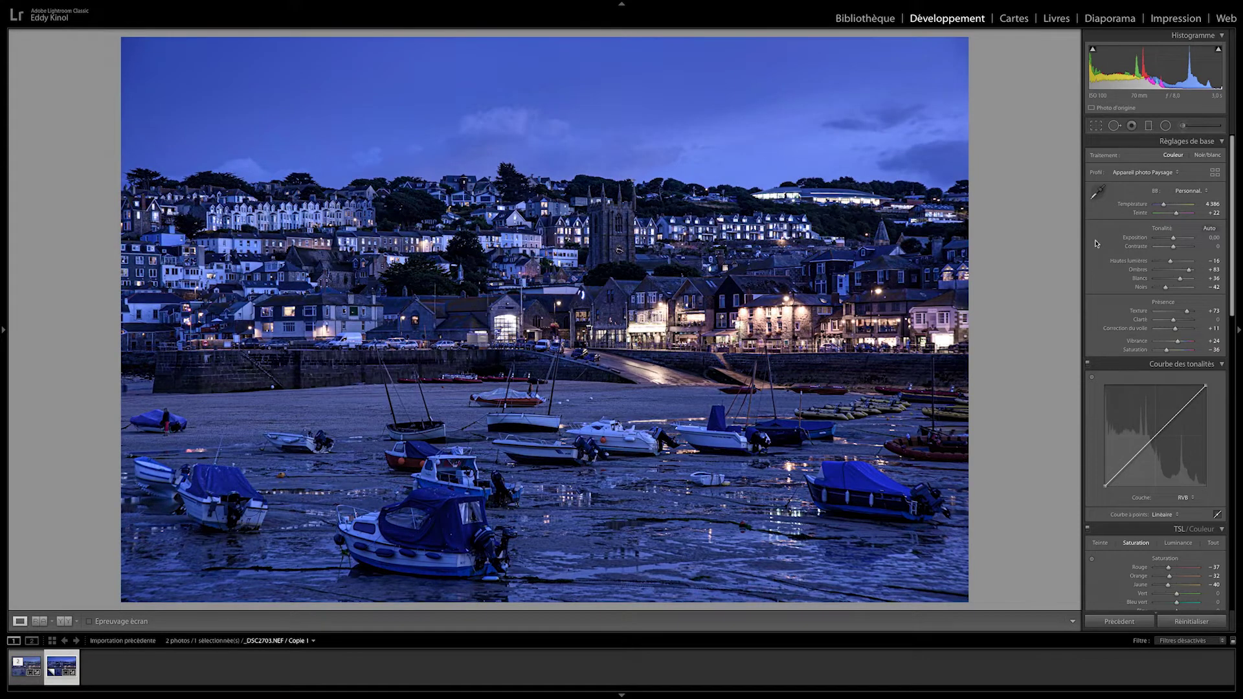
key("Left")
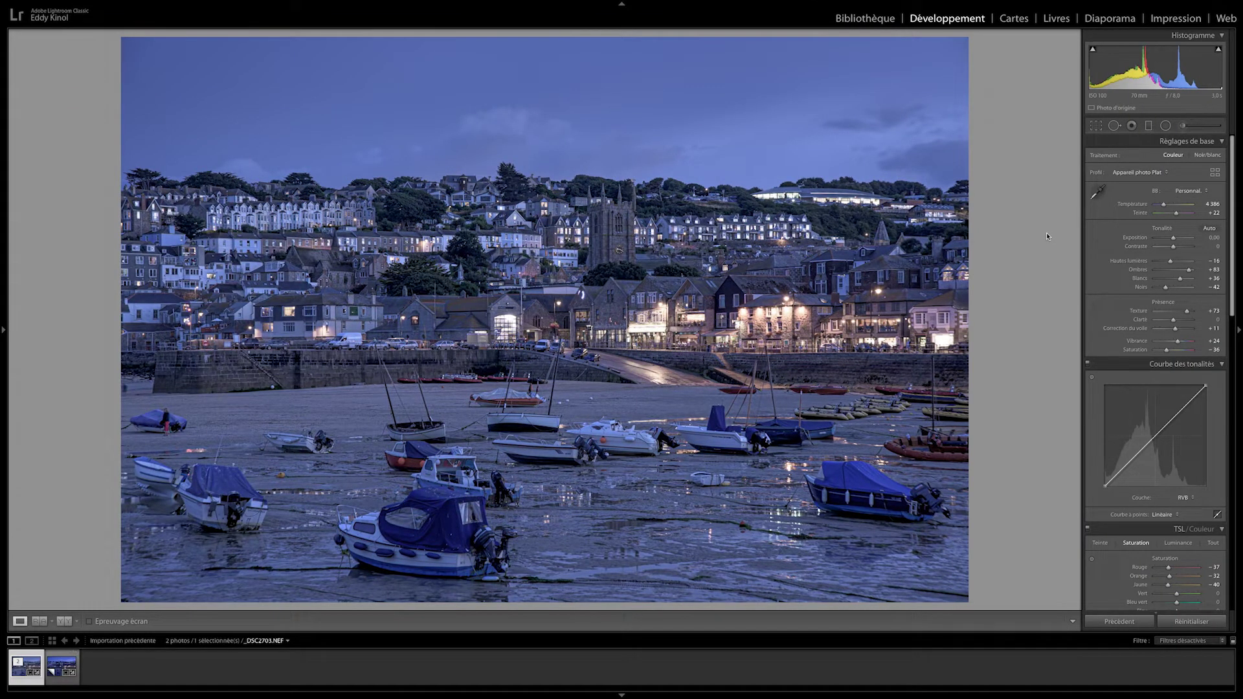
double_click(1172, 287, "shift")
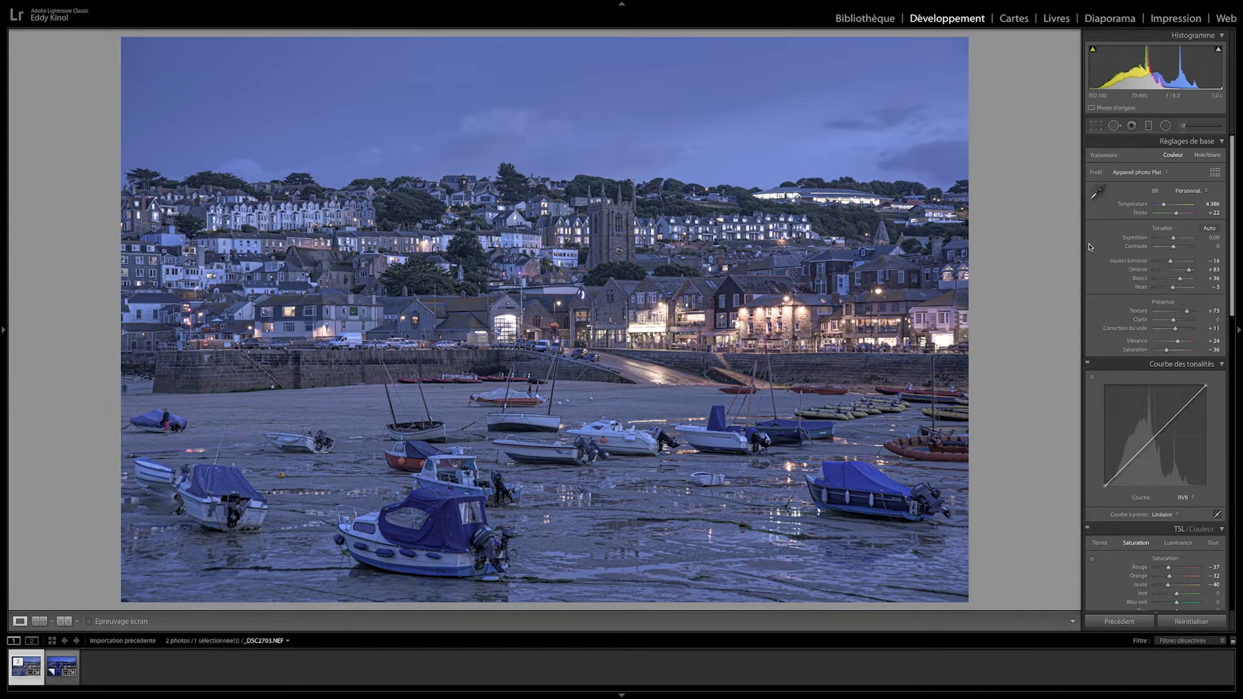
Step: Lower the original's tint to +12, add clarity, and bring up Copie 1
key("backslash")
key("backslash")
key("backslash")
key("backslash")
key("backslash")
key("backslash")
key("backslash")
key("backslash")
key("backslash")
key("backslash")
key("backslash")
key("backslash")
left_click_drag(1177, 216, 1162, 206)
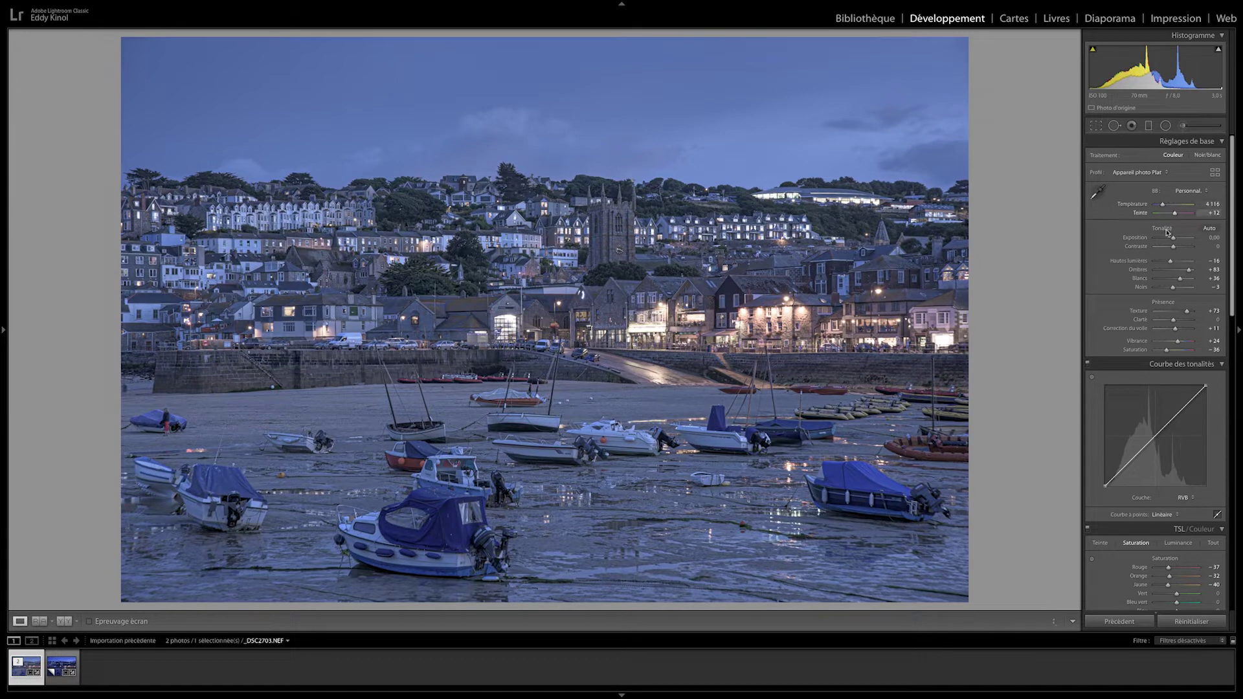
left_click_drag(1175, 322, 1181, 321)
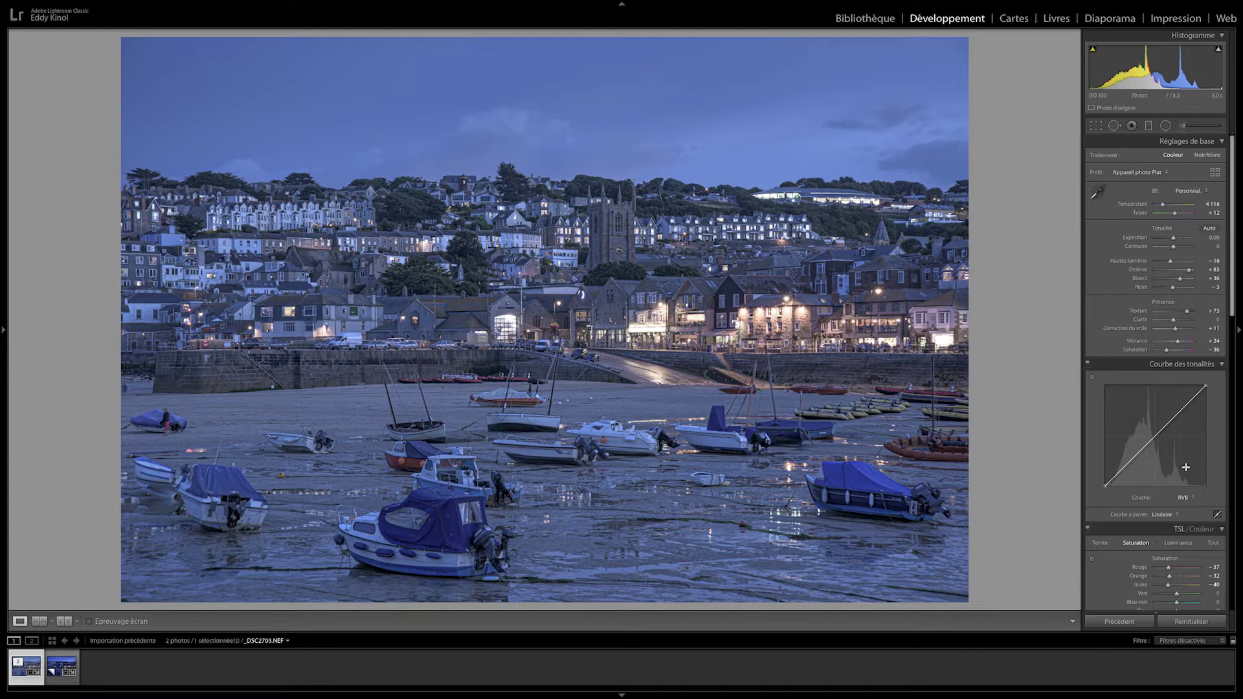
key("Right")
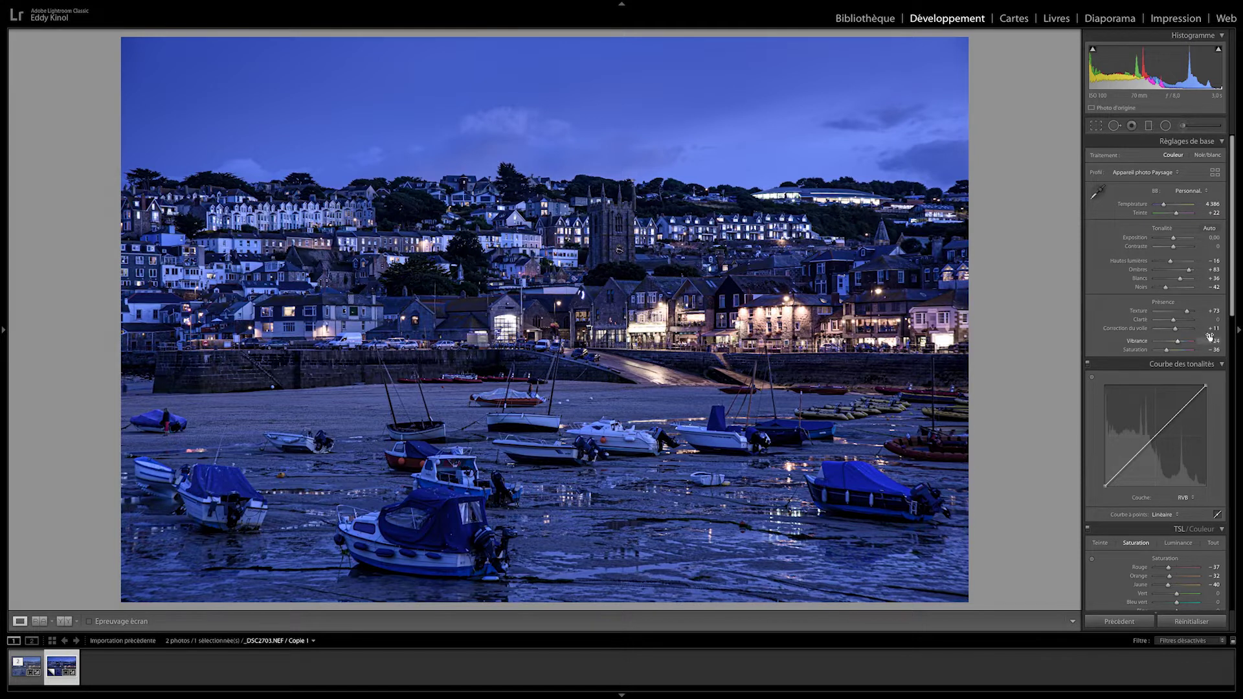
Step: Lower Copie 1's contrast to -66, then return to the original harbour photo
left_click_drag(1173, 246, 1164, 246)
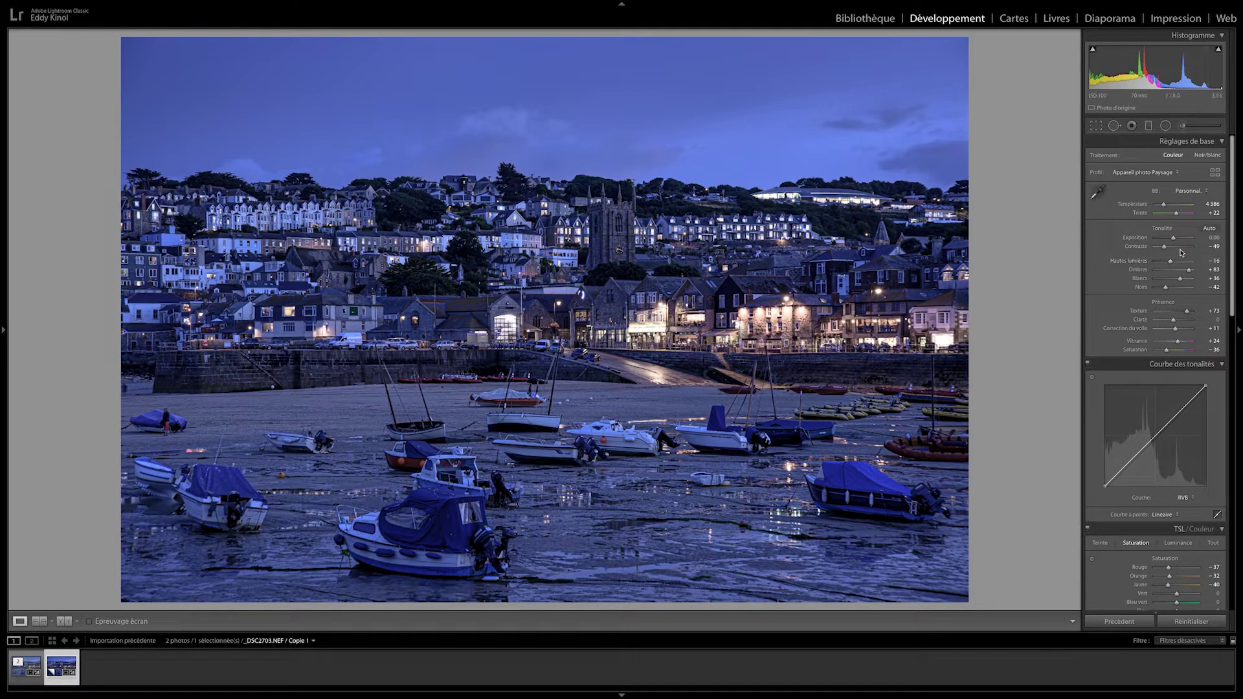
mouse_move(1165, 247)
left_mouse_down()
mouse_move(1190, 272)
mouse_move(1176, 288)
left_mouse_up()
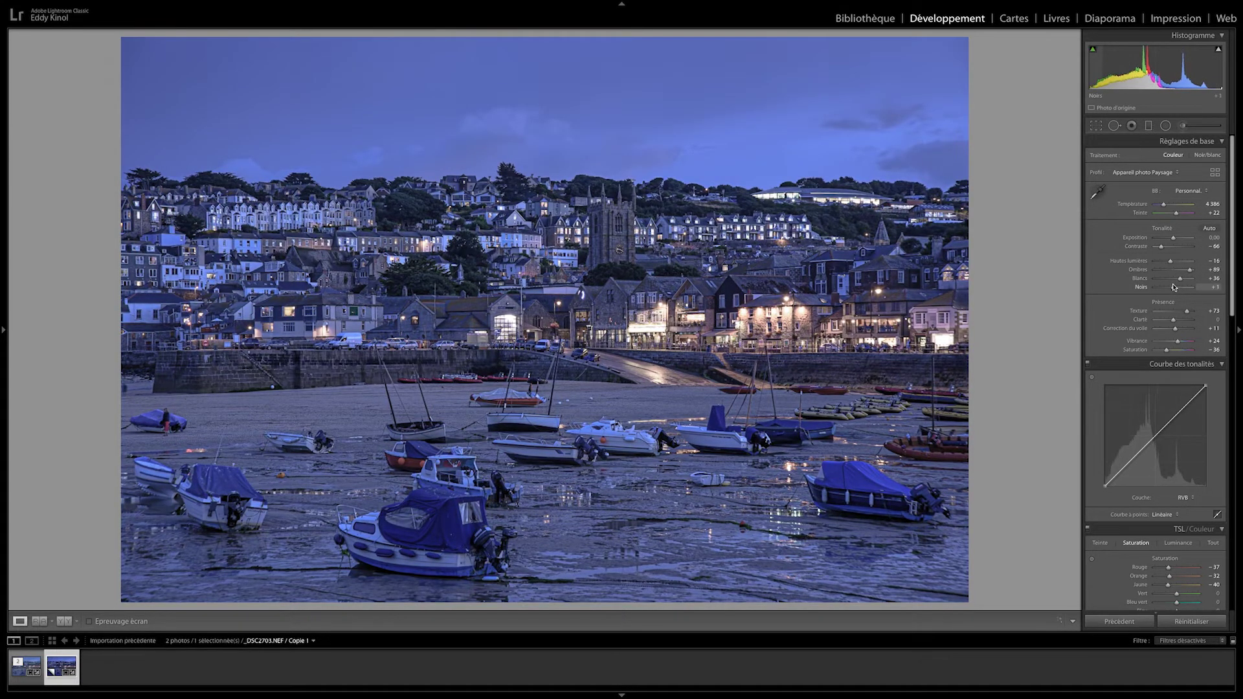
key("Left")
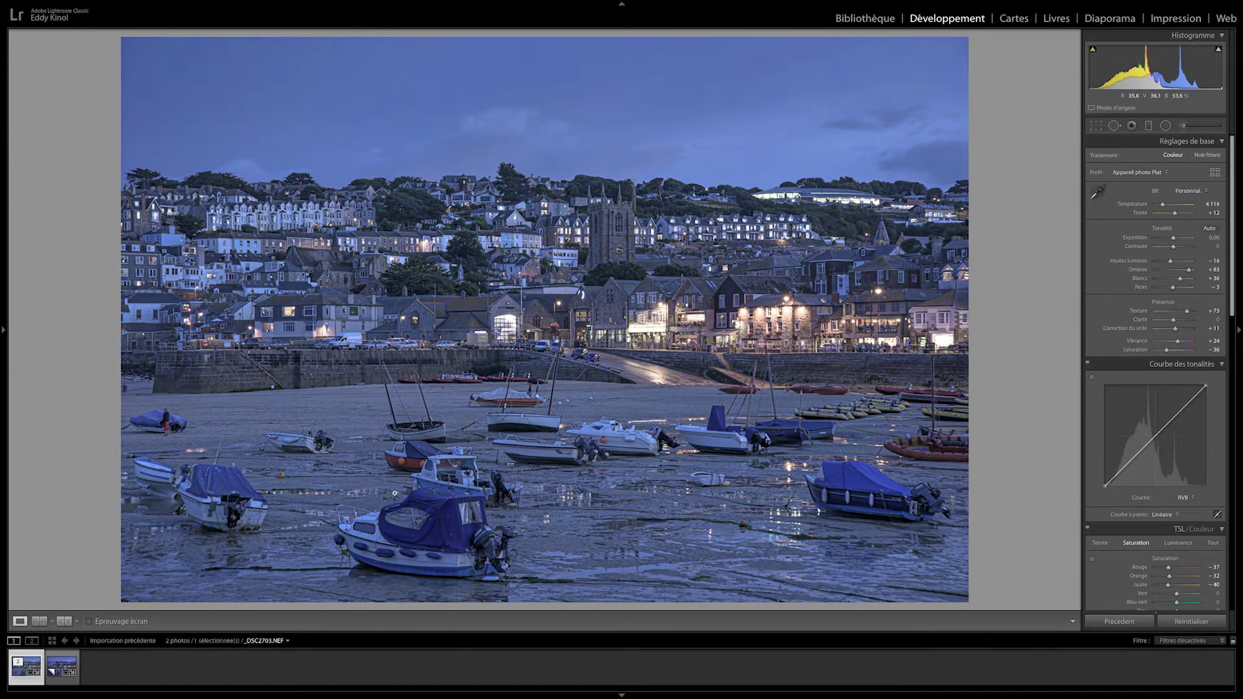
Step: Give the original photo highlights -36, shadows +100, whites -67 and blacks +37
key("Right")
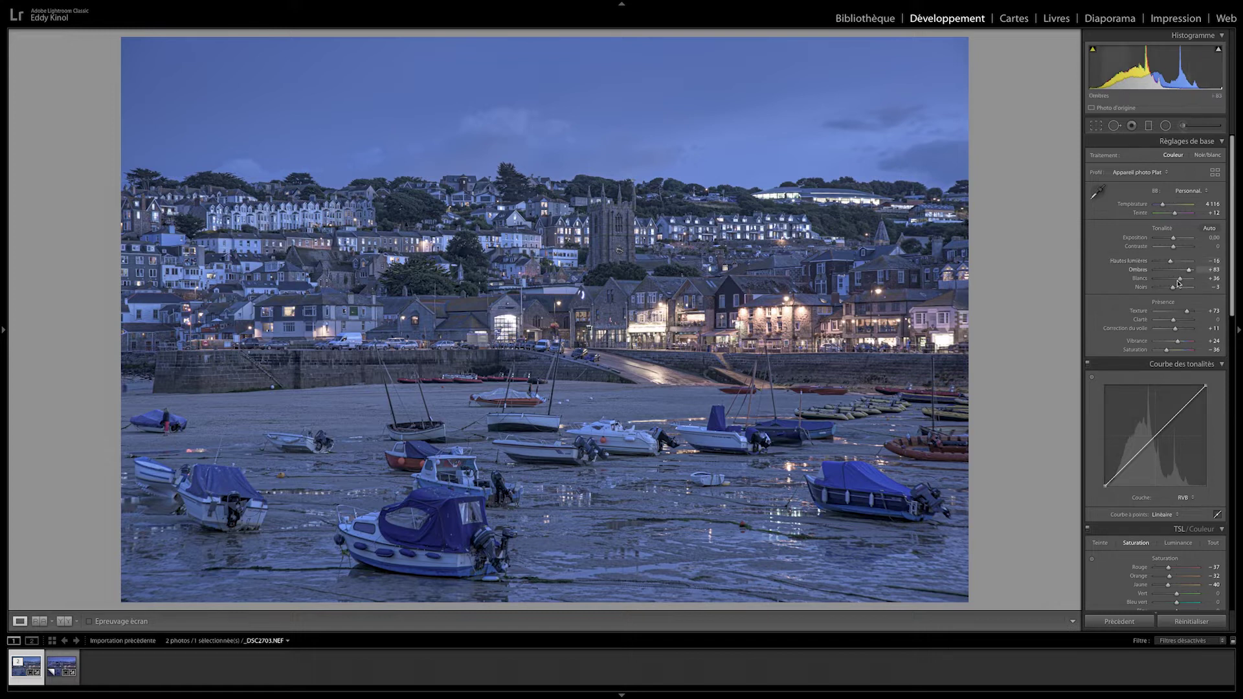
left_click_drag(1182, 280, 1172, 280)
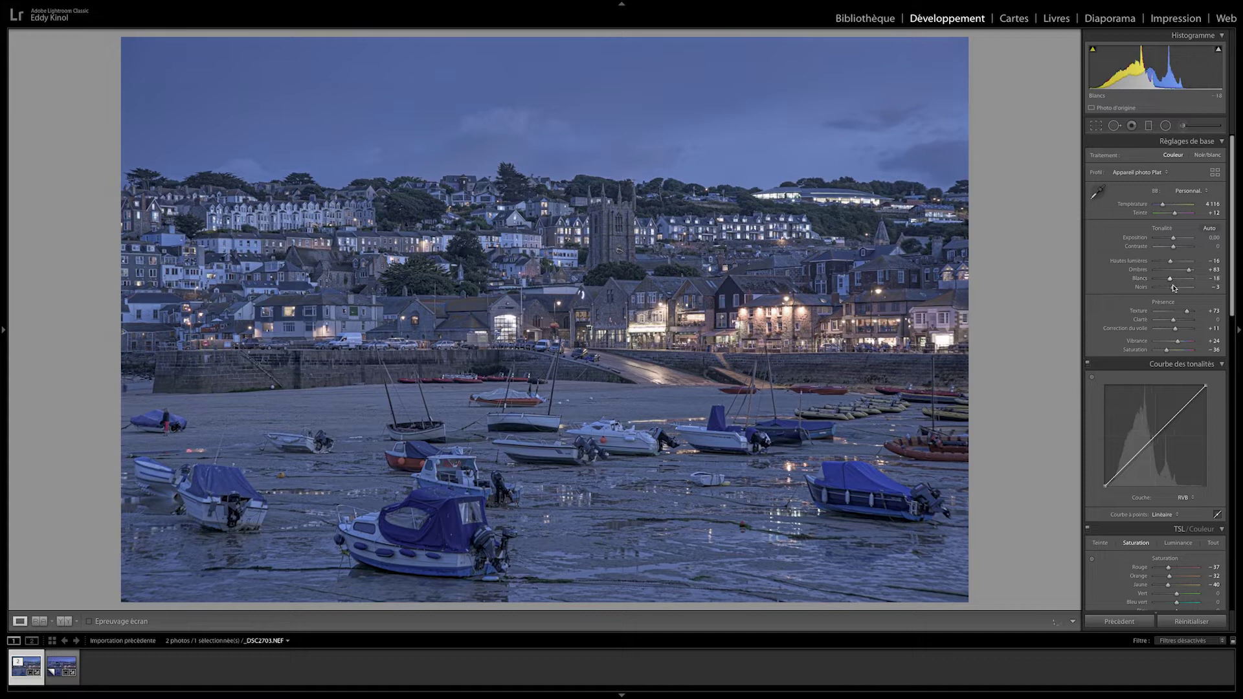
left_click_drag(1173, 288, 1184, 288)
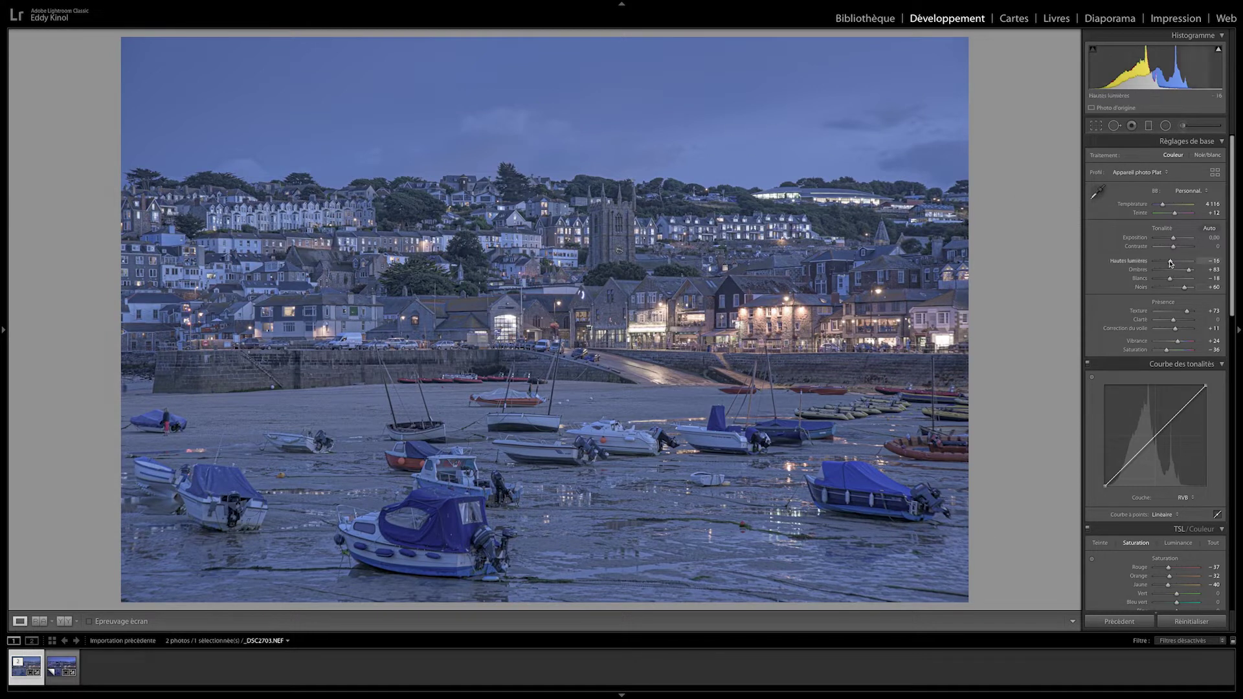
left_click_drag(1171, 263, 1196, 272)
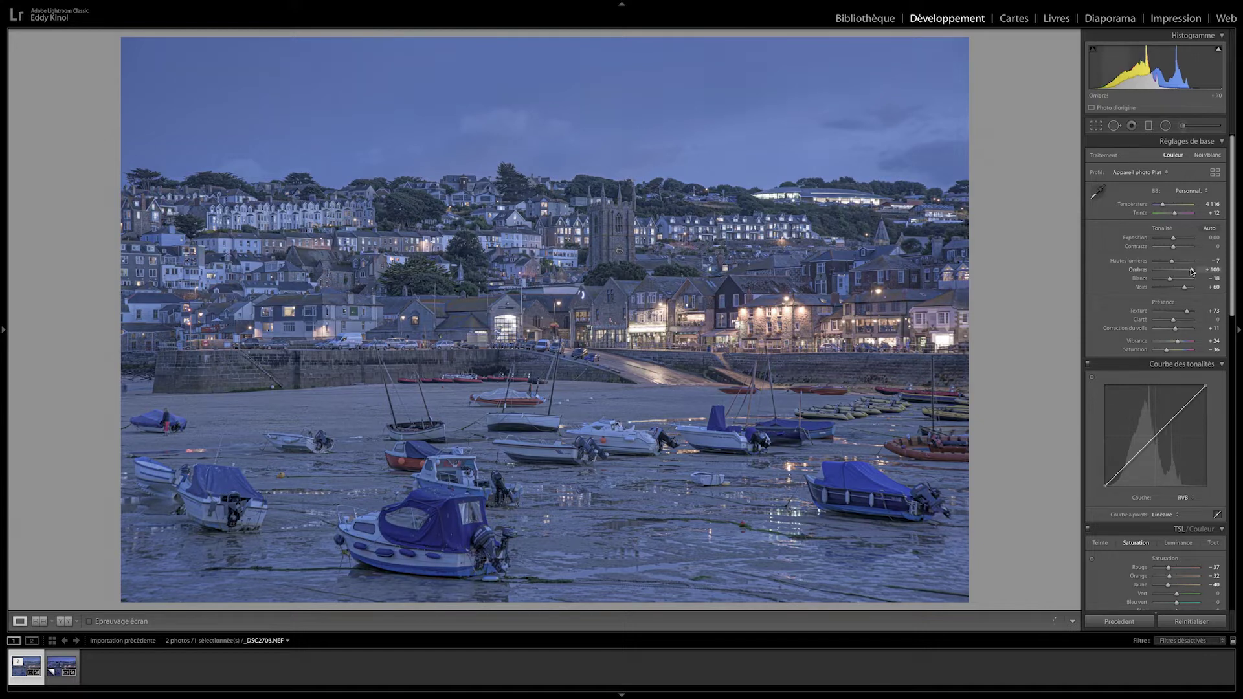
mouse_move(1185, 288)
left_mouse_down()
mouse_move(1157, 280)
mouse_move(1166, 261)
left_mouse_up()
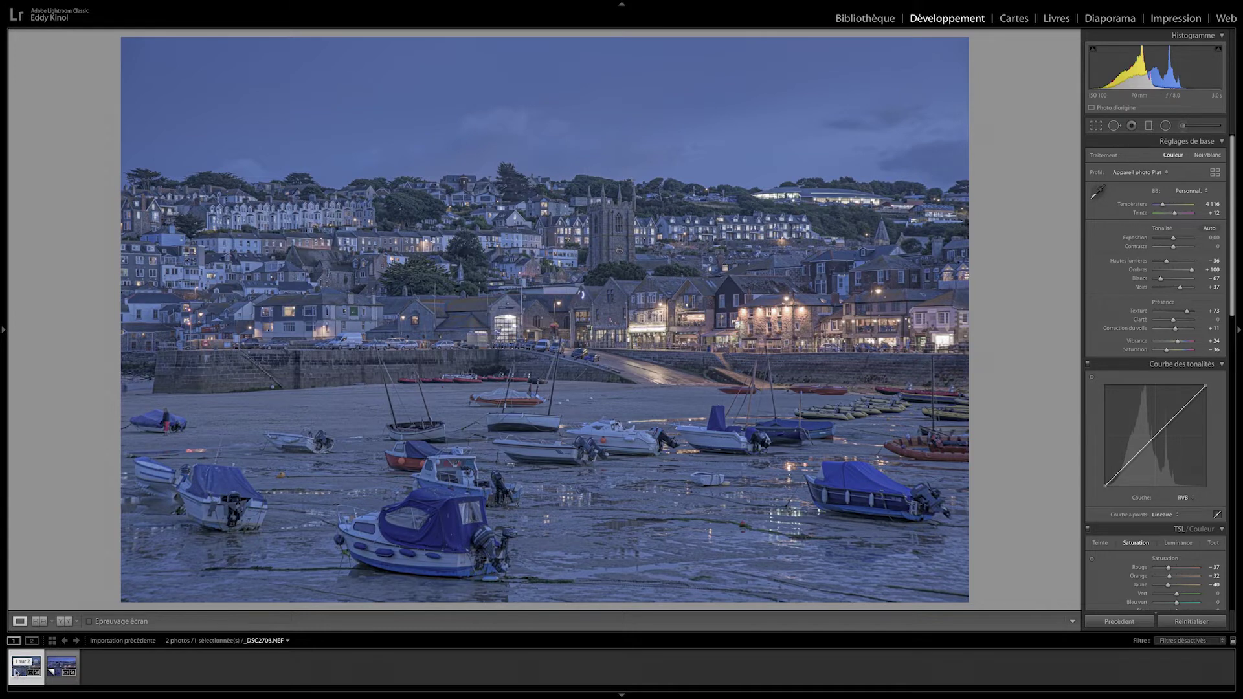
Step: Open a copy of the harbour photo, with its Lightroom adjustments, in Luminar Flex
right_click(15, 672)
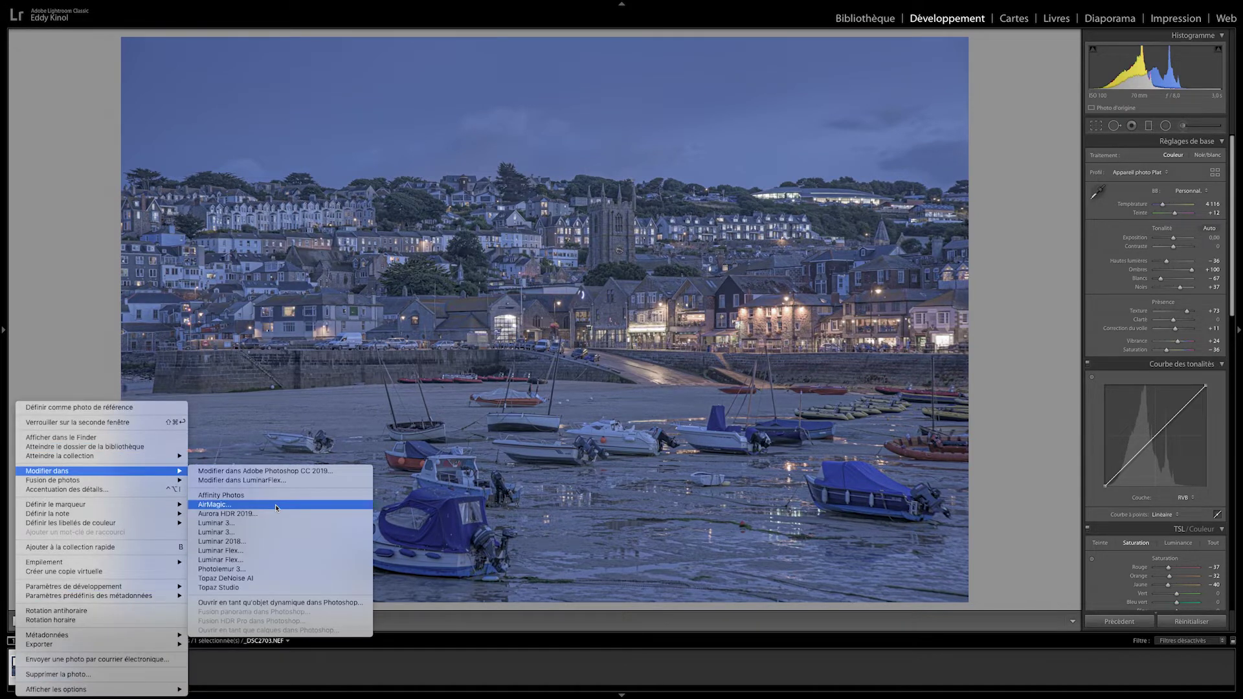
left_click(257, 553)
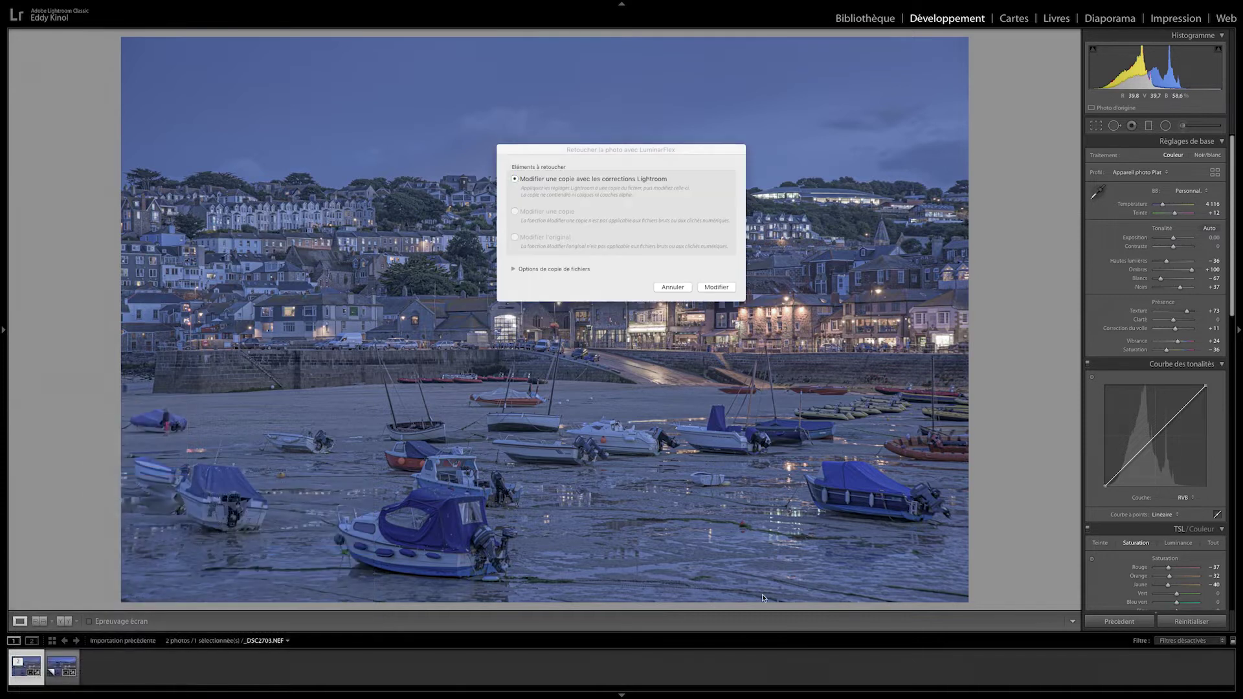
left_click(715, 287)
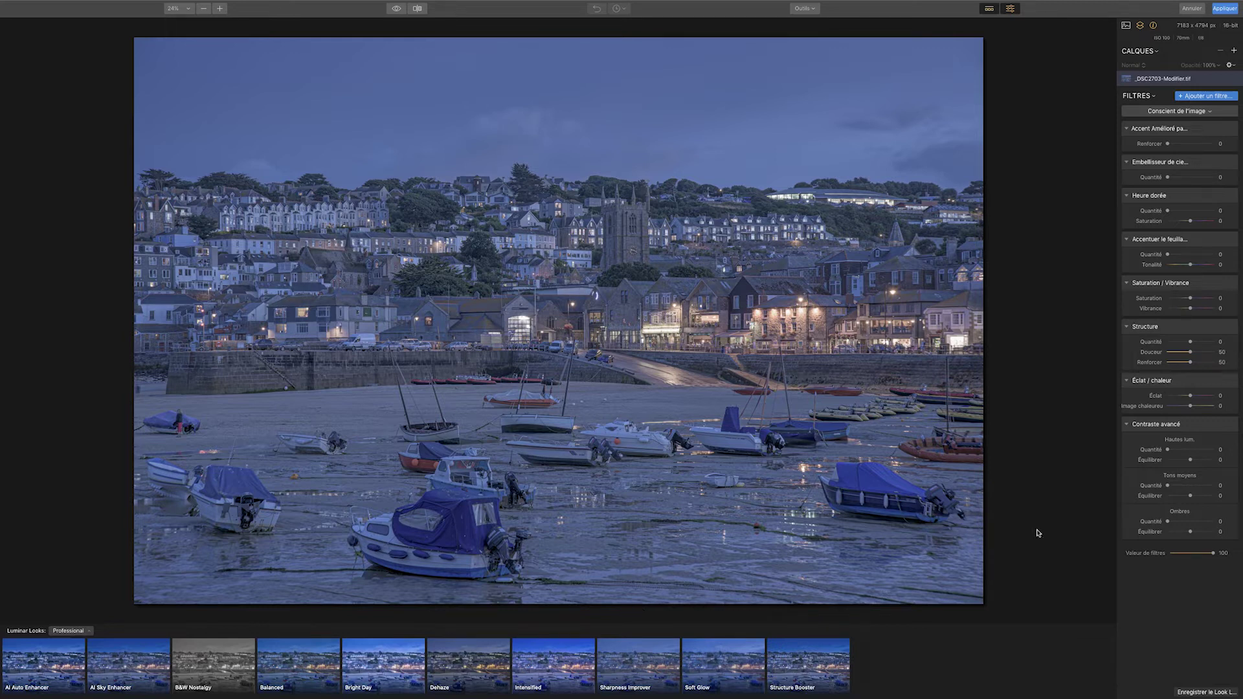
Step: Set Contraste avancé highlights to Amount 54 and Balance 53
left_click(1194, 113)
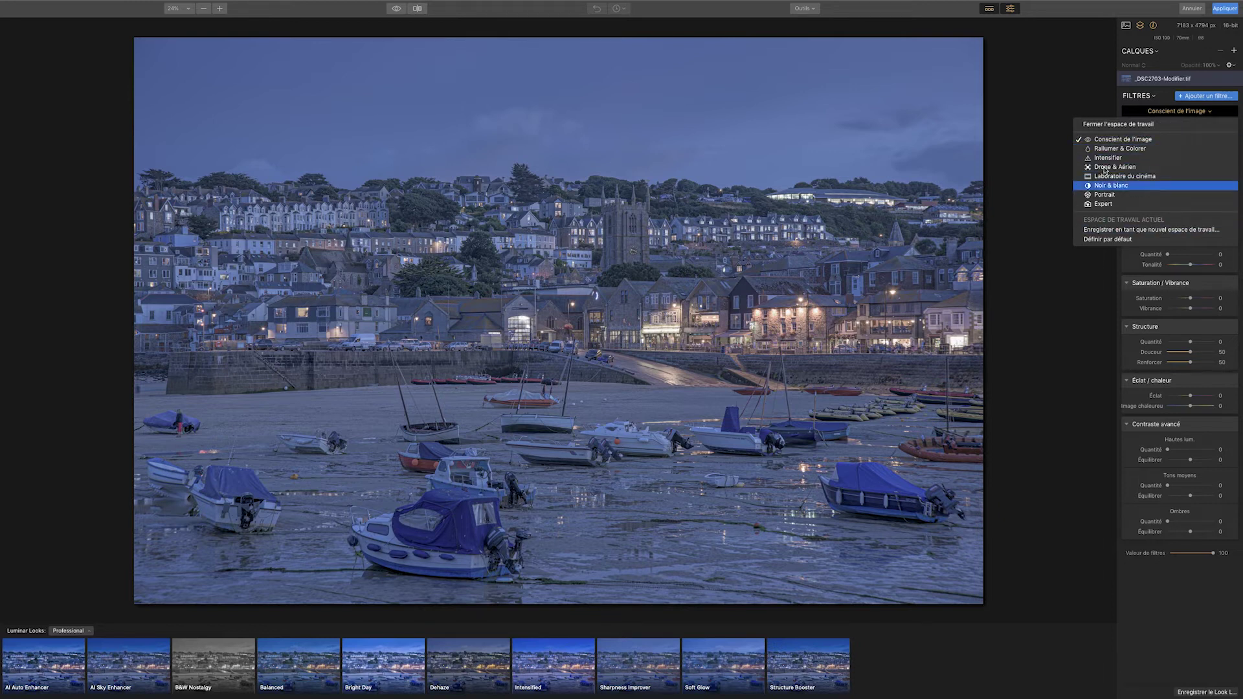
left_click(1213, 97)
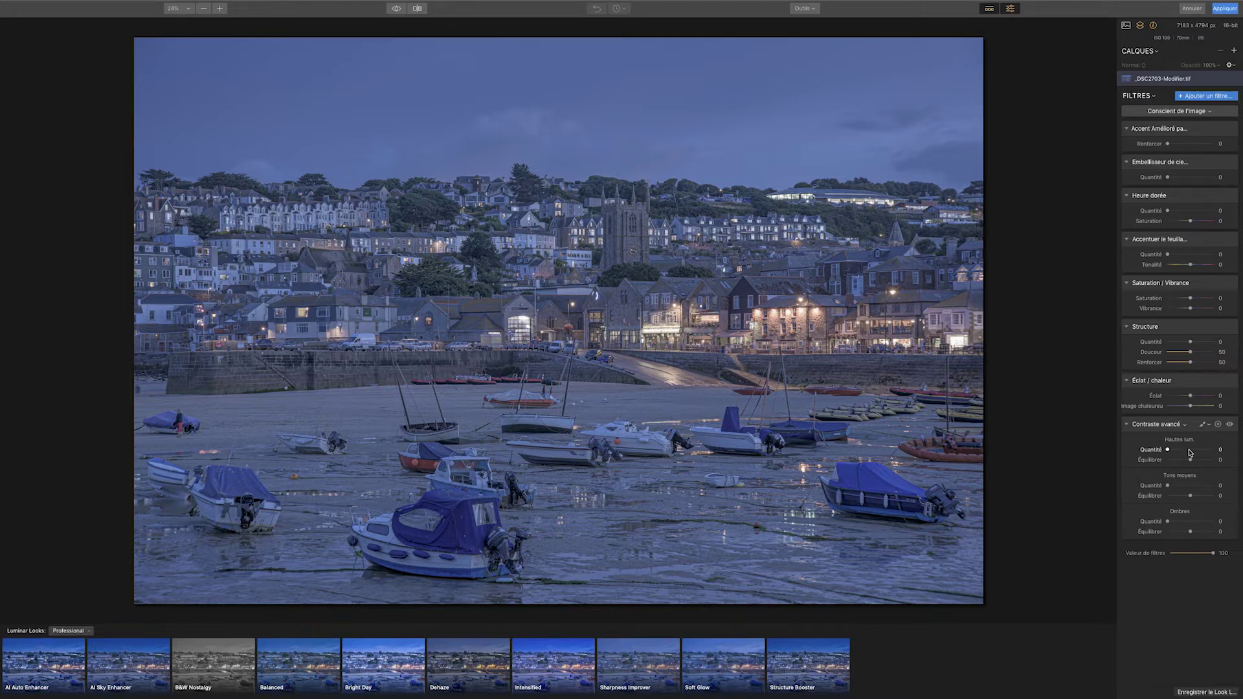
mouse_move(1170, 450)
left_mouse_down()
mouse_move(1209, 461)
mouse_move(1189, 456)
left_mouse_up()
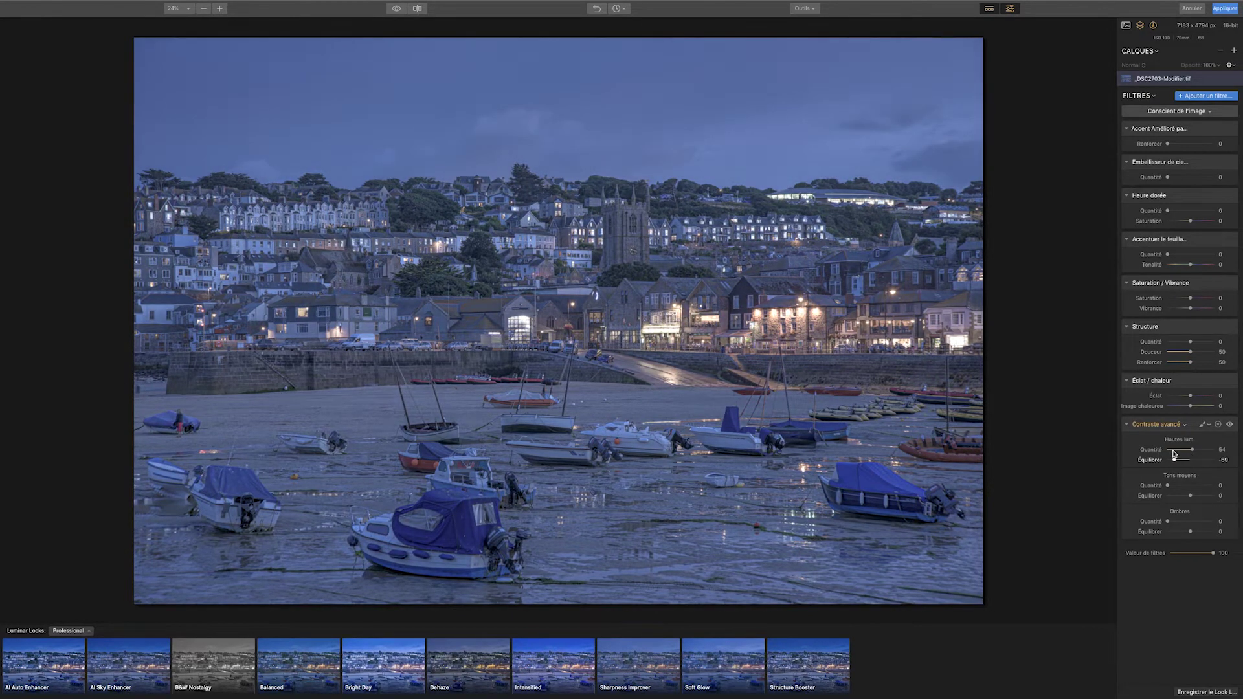
left_click_drag(1190, 456, 1188, 457)
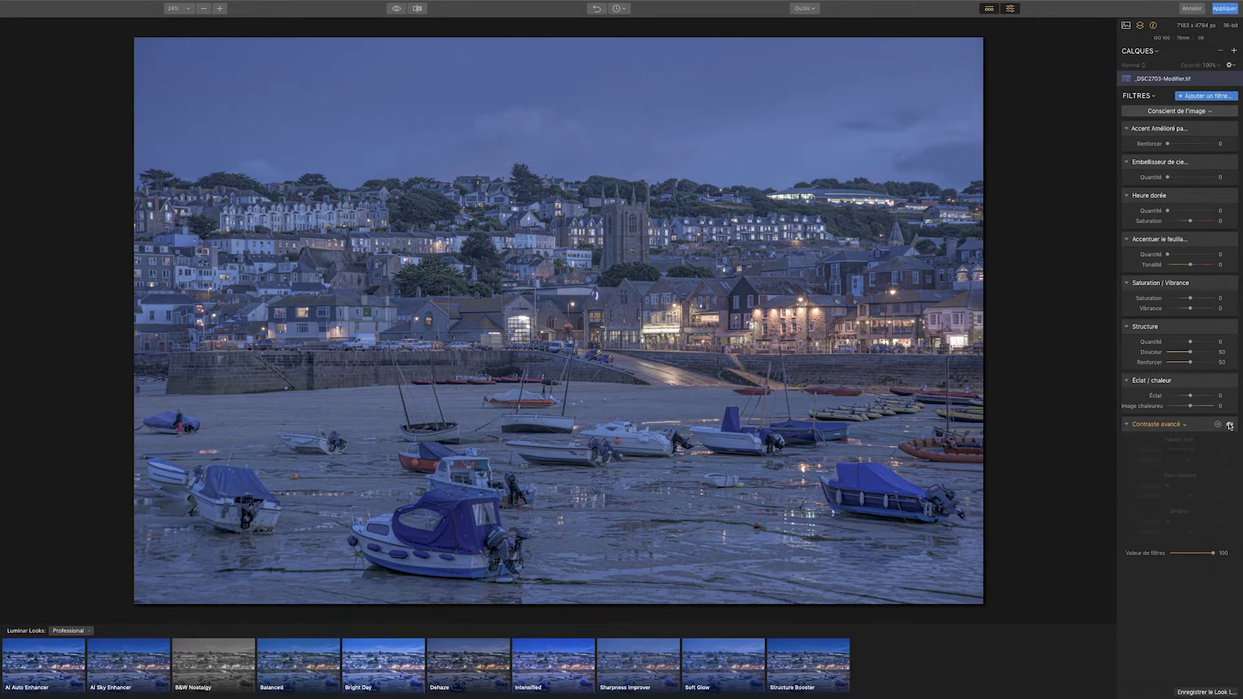
left_click(1230, 425)
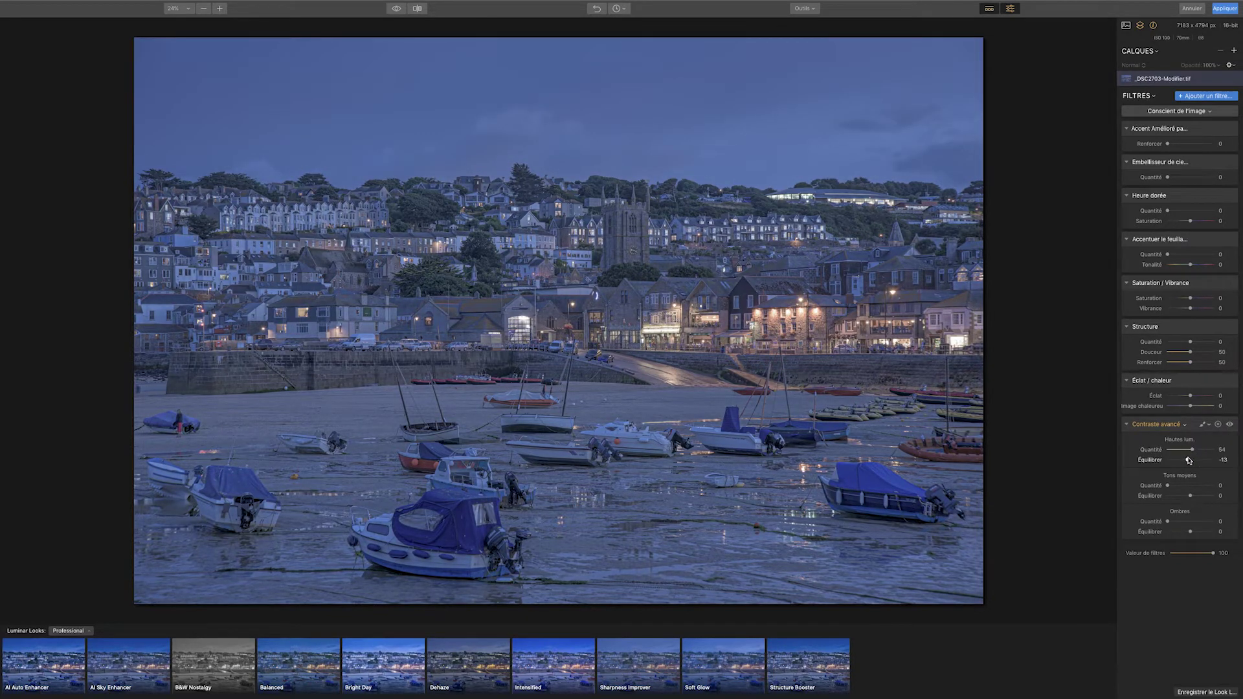
left_click_drag(1189, 460, 1202, 460)
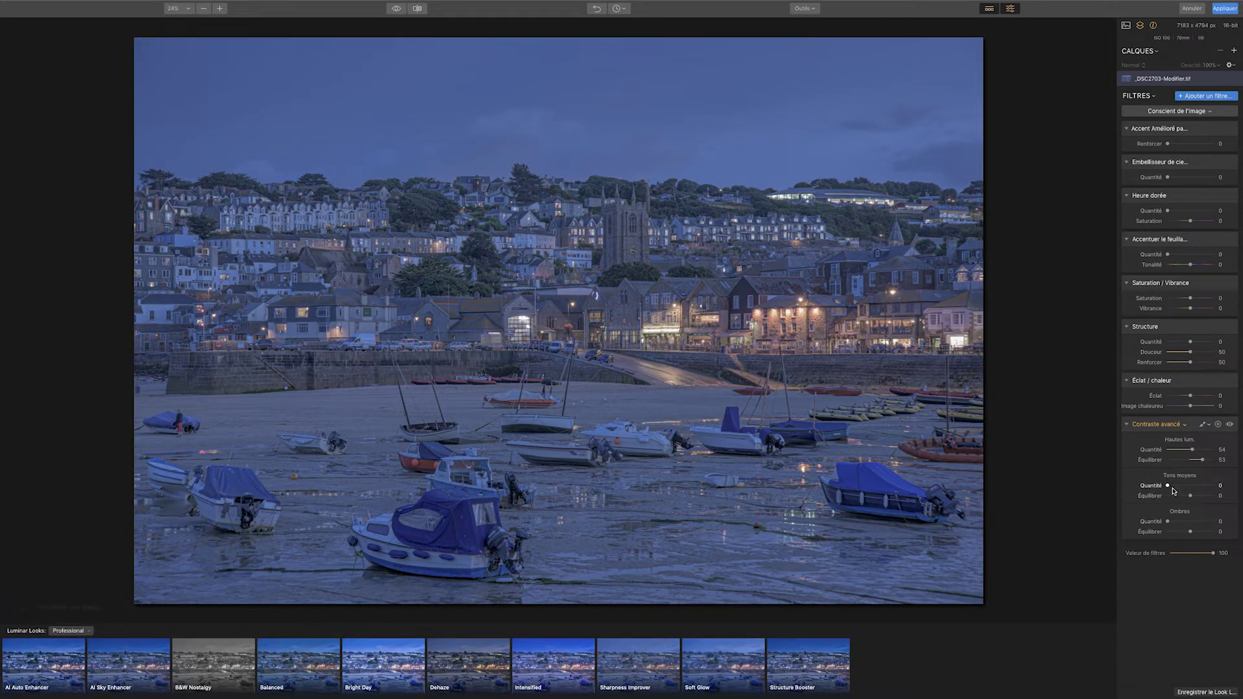
Step: Set midtones to Amount 54, Balance 15 and shadows to Amount 44, Balance 51
left_click_drag(1169, 487, 1189, 497)
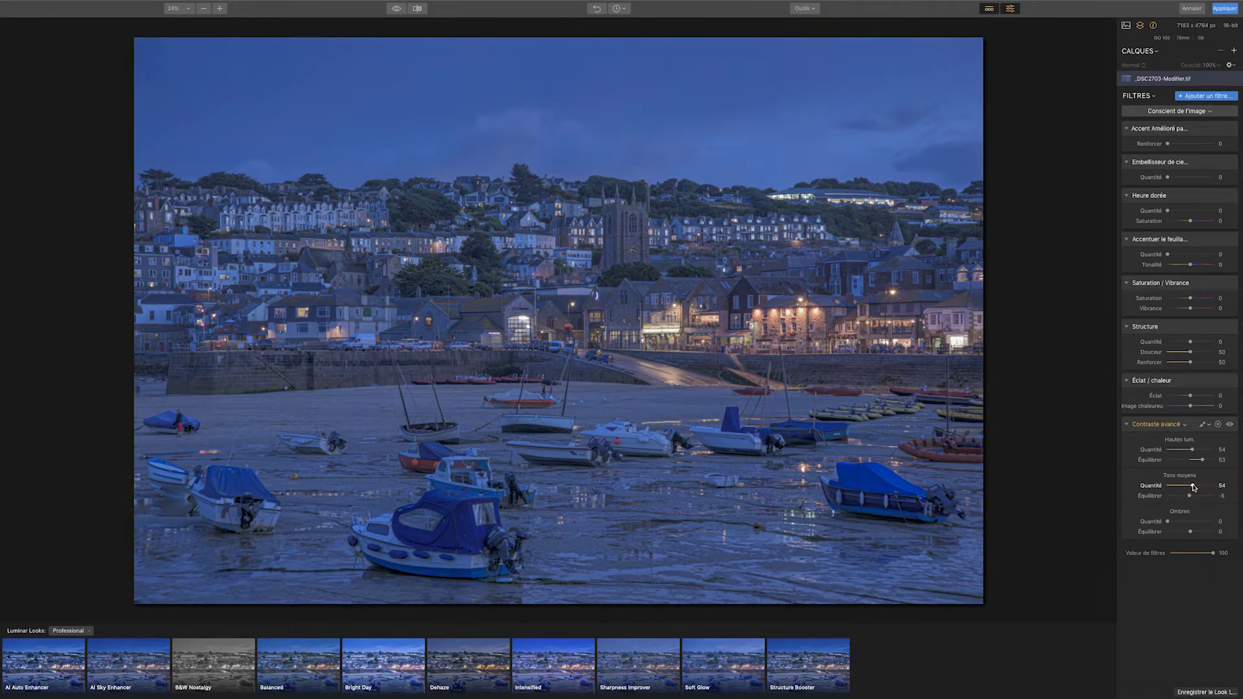
left_click_drag(1190, 496, 1195, 496)
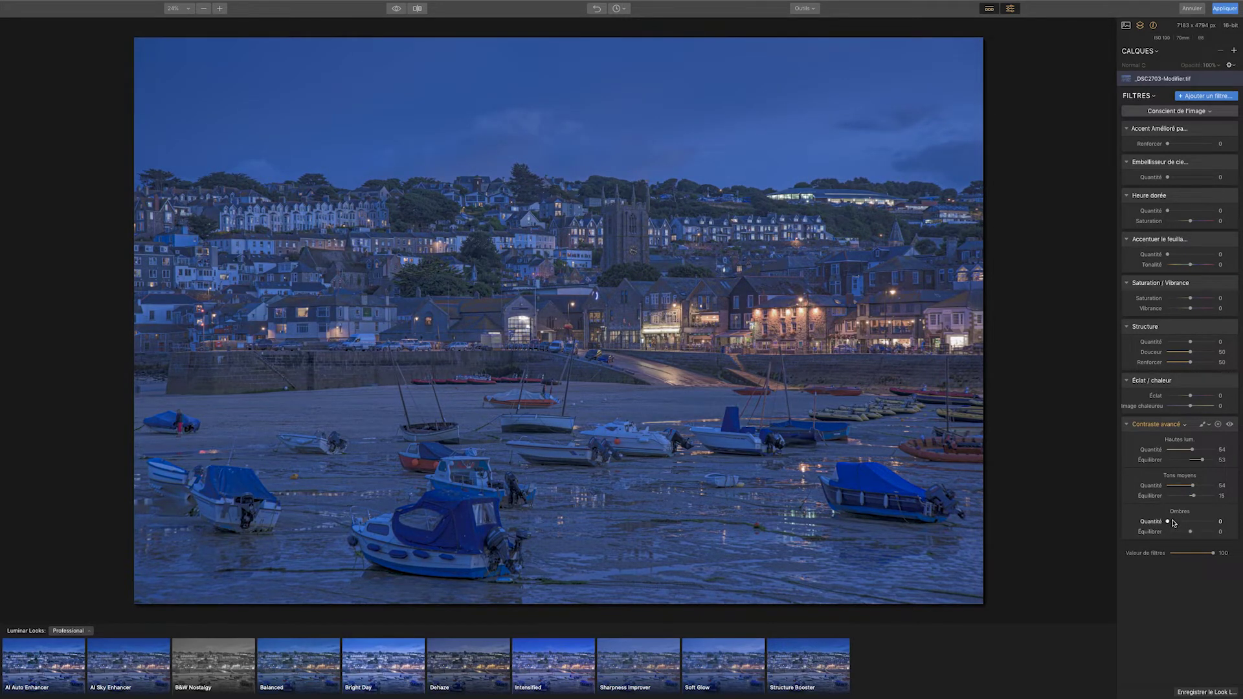
left_click_drag(1170, 523, 1189, 522)
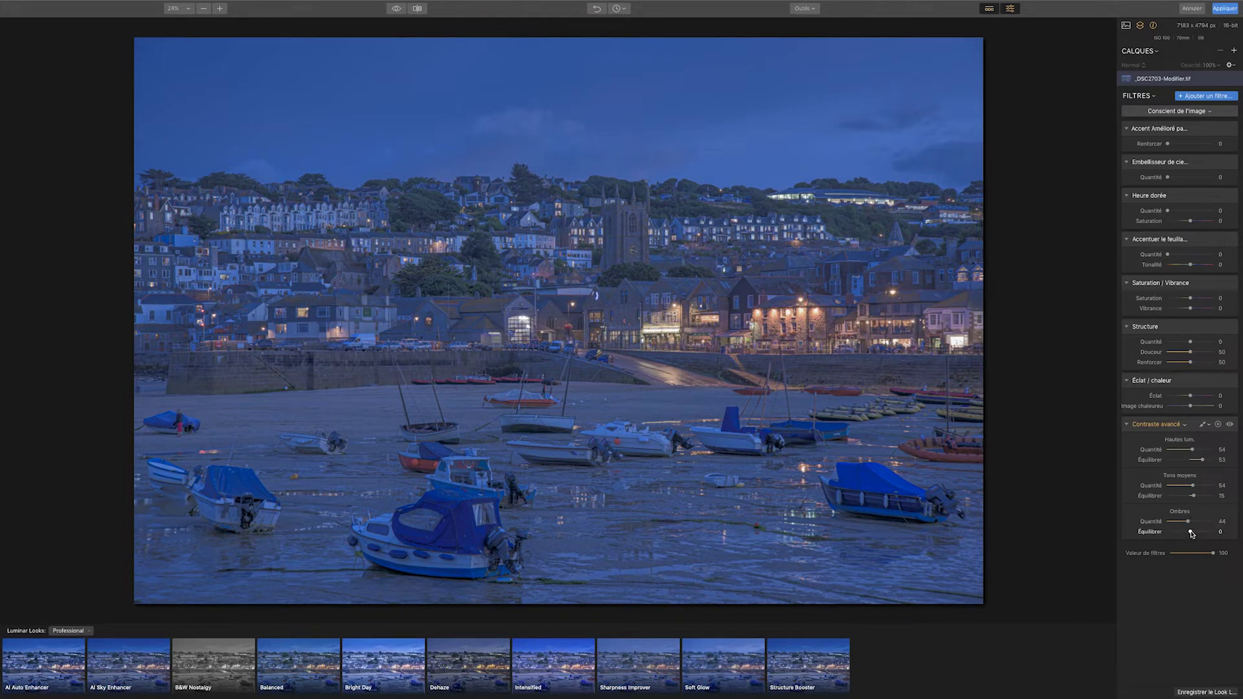
left_click_drag(1192, 533, 1204, 531)
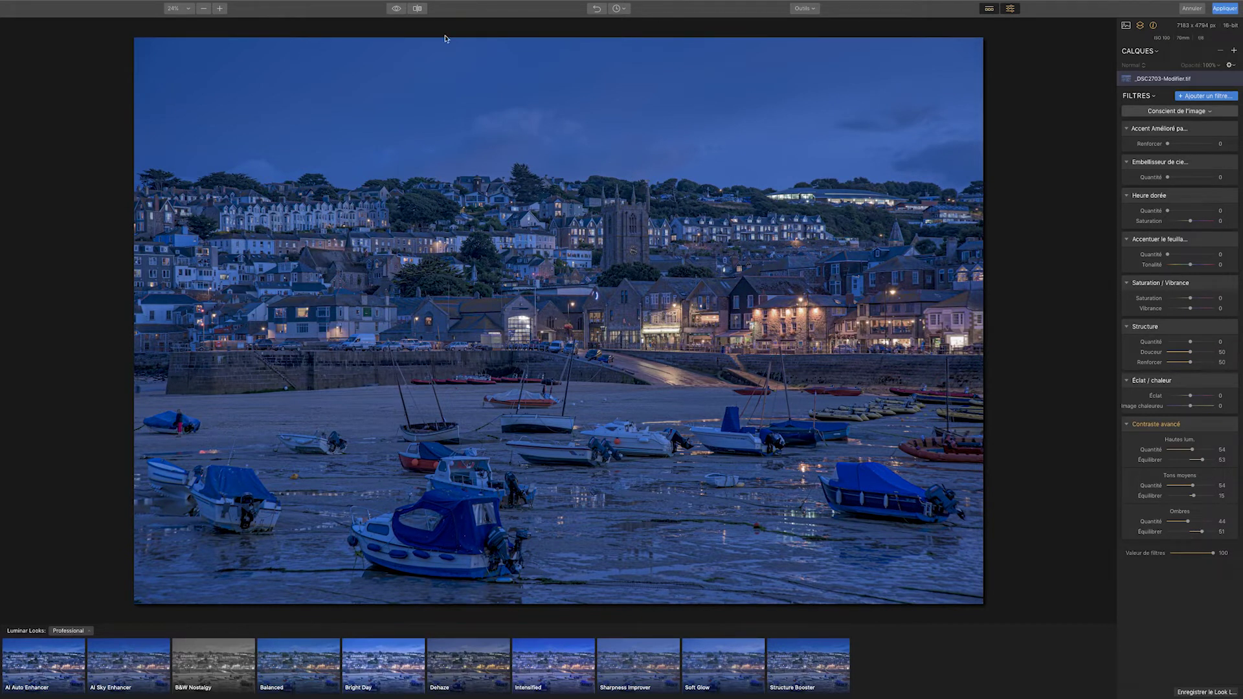
Step: Raise sky enhancement to 34, set Saturation -46 and Vibrance 30, and compare with the original
left_click(396, 9)
left_click_drag(1168, 178, 1182, 177)
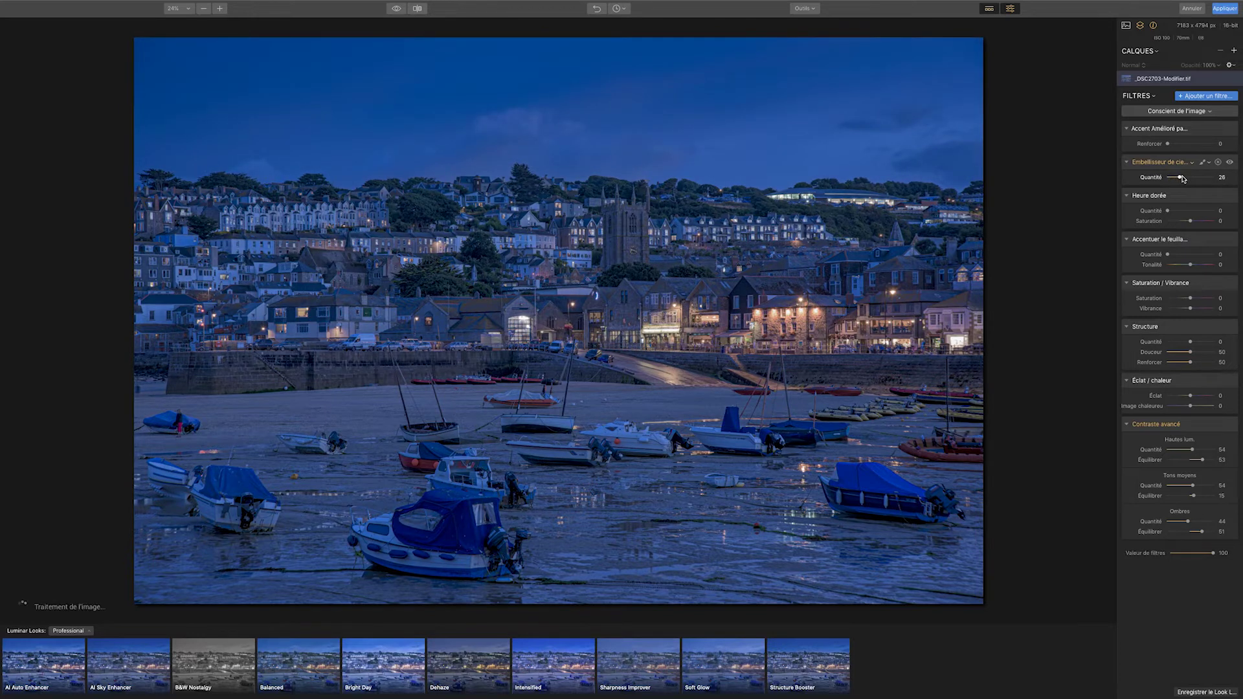
left_click_drag(1182, 177, 1183, 178)
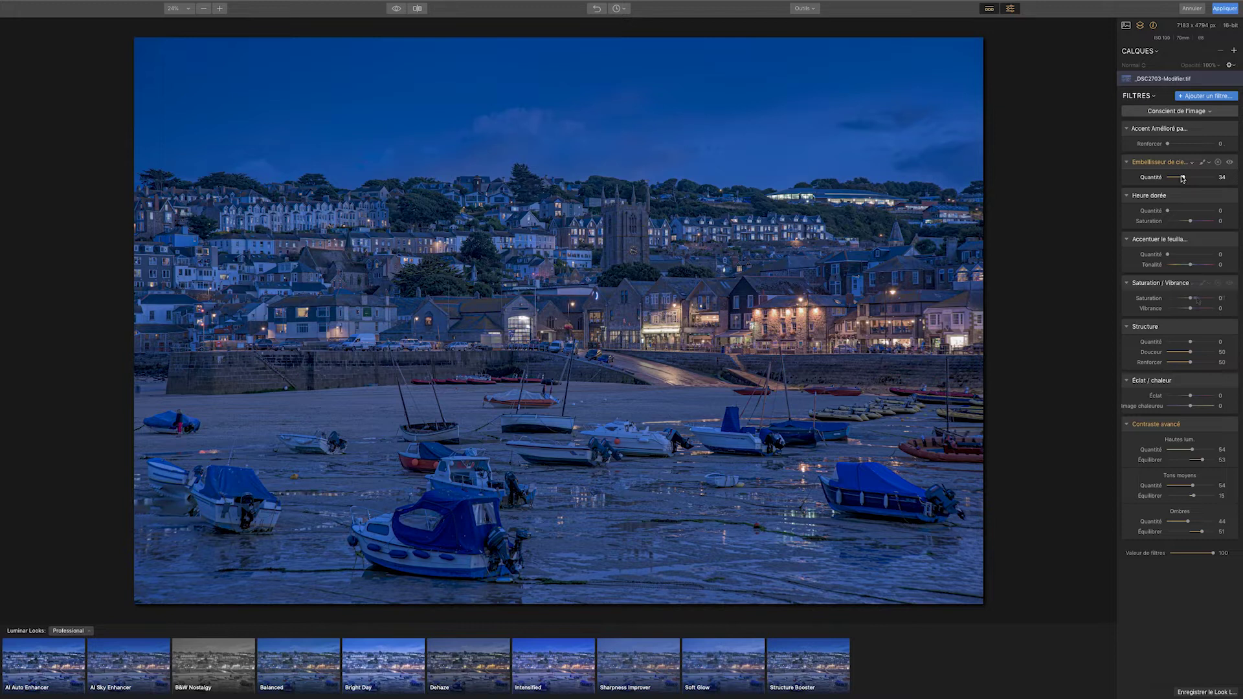
left_click_drag(1190, 298, 1181, 298)
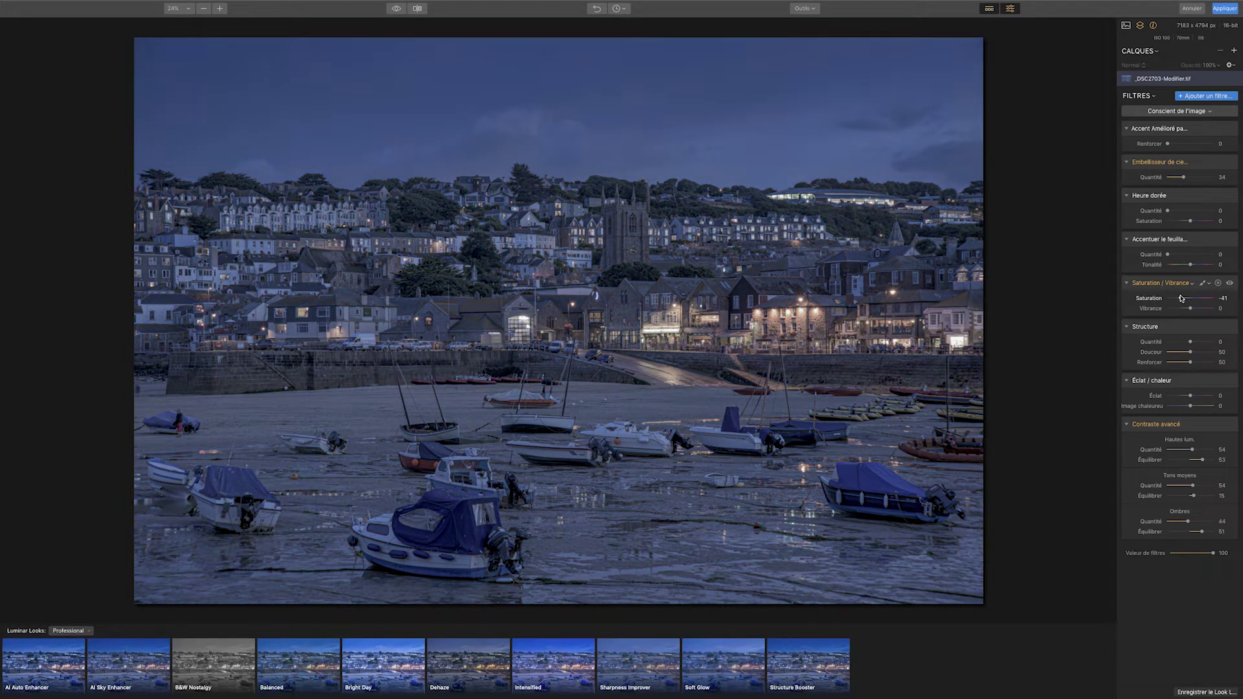
left_click_drag(1190, 309, 1197, 309)
left_click(396, 9)
Step: Compare against the original, then add a new adjustment layer
left_click(396, 9)
left_click(396, 9)
left_click(1235, 52)
left_click(1166, 60)
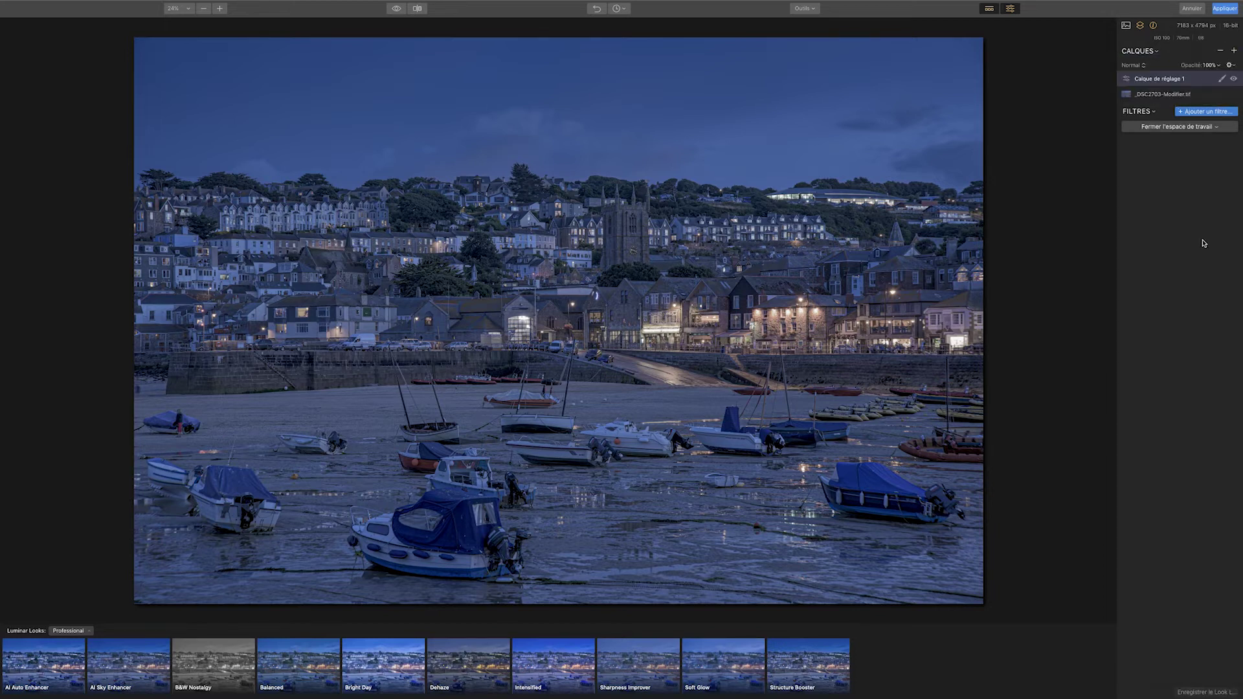
Step: Add Conversion N&B with Exposition 1.66, Contraste 100 and Clarté 54
left_click(1228, 112)
mouse_move(1048, 115)
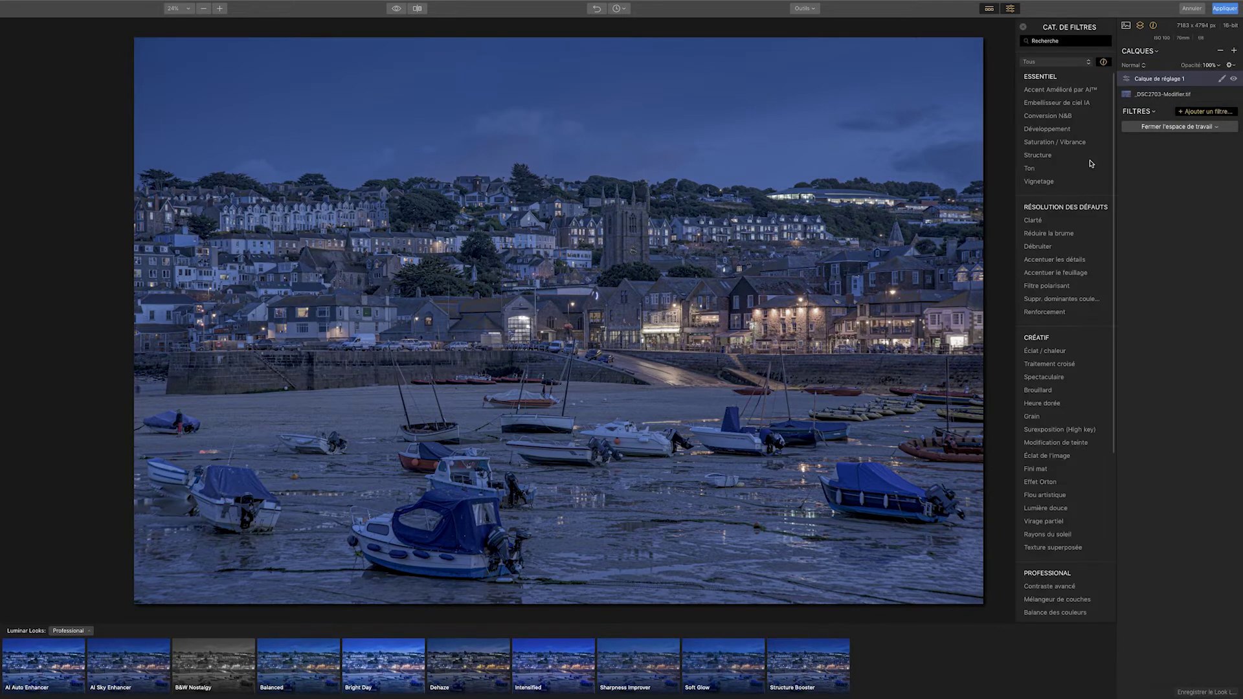
left_click(1073, 116)
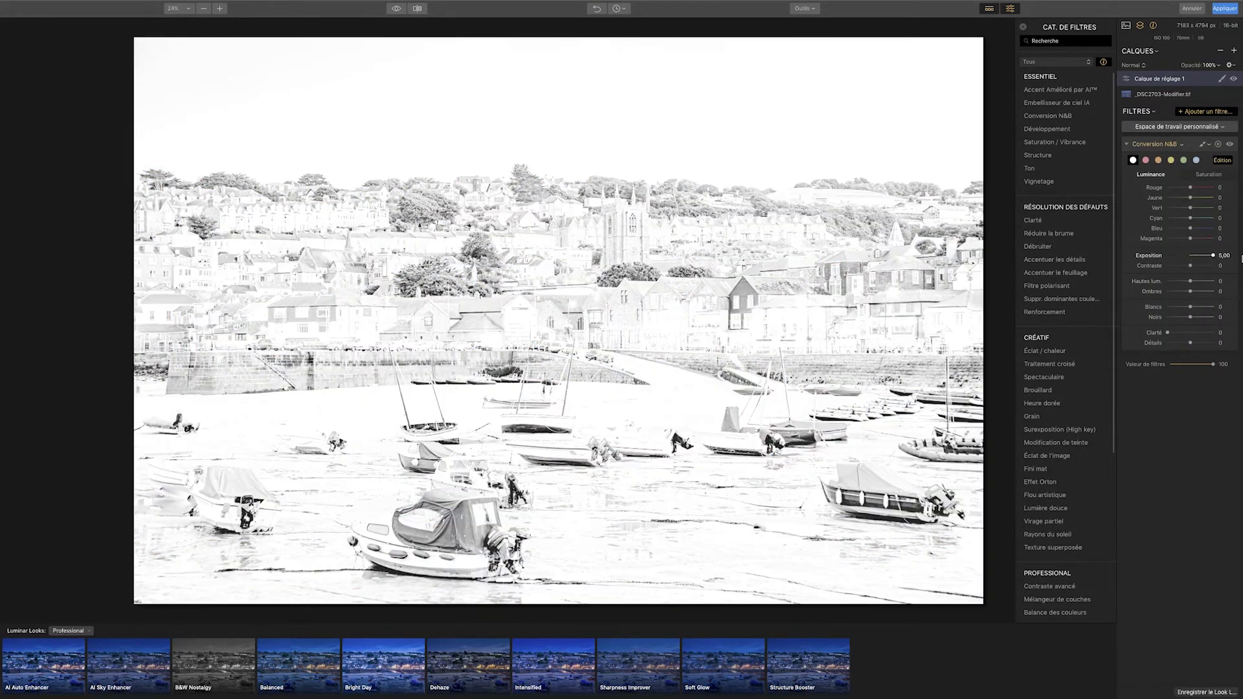
mouse_move(1191, 256)
left_mouse_down()
mouse_move(1215, 256)
mouse_move(1215, 307)
mouse_move(1168, 317)
mouse_move(1187, 293)
mouse_move(1168, 291)
mouse_move(1241, 274)
mouse_move(1199, 255)
left_mouse_up()
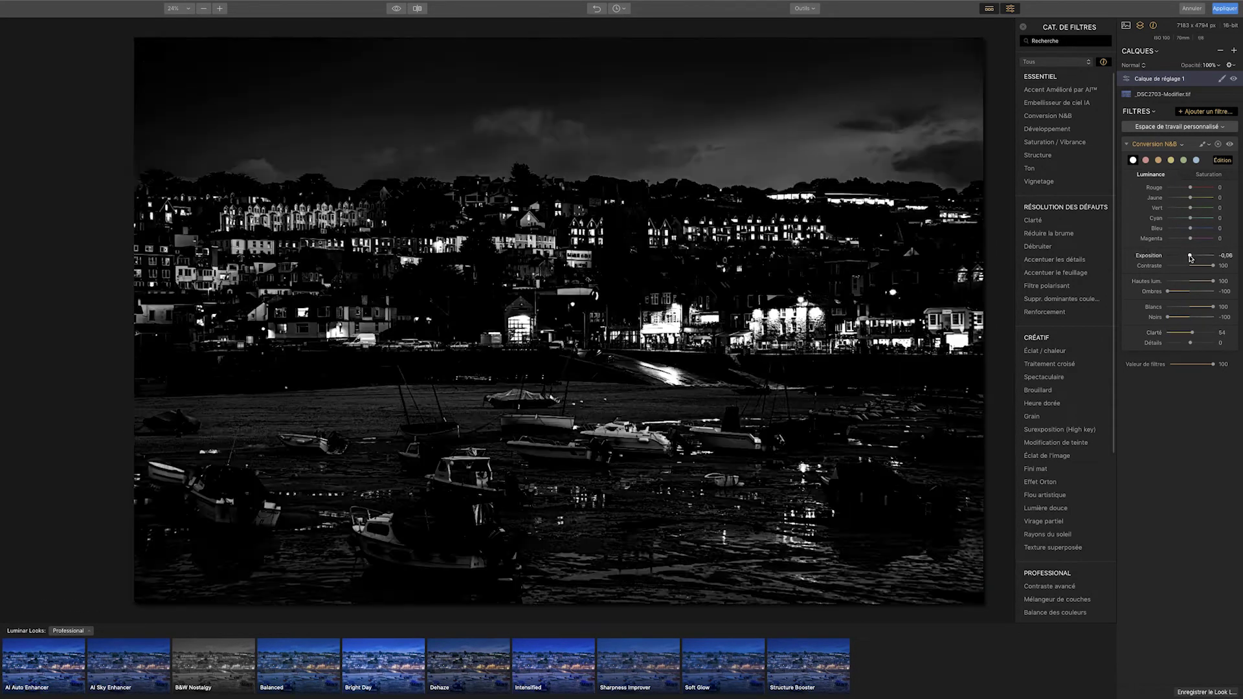
left_click_drag(1167, 332, 1192, 333)
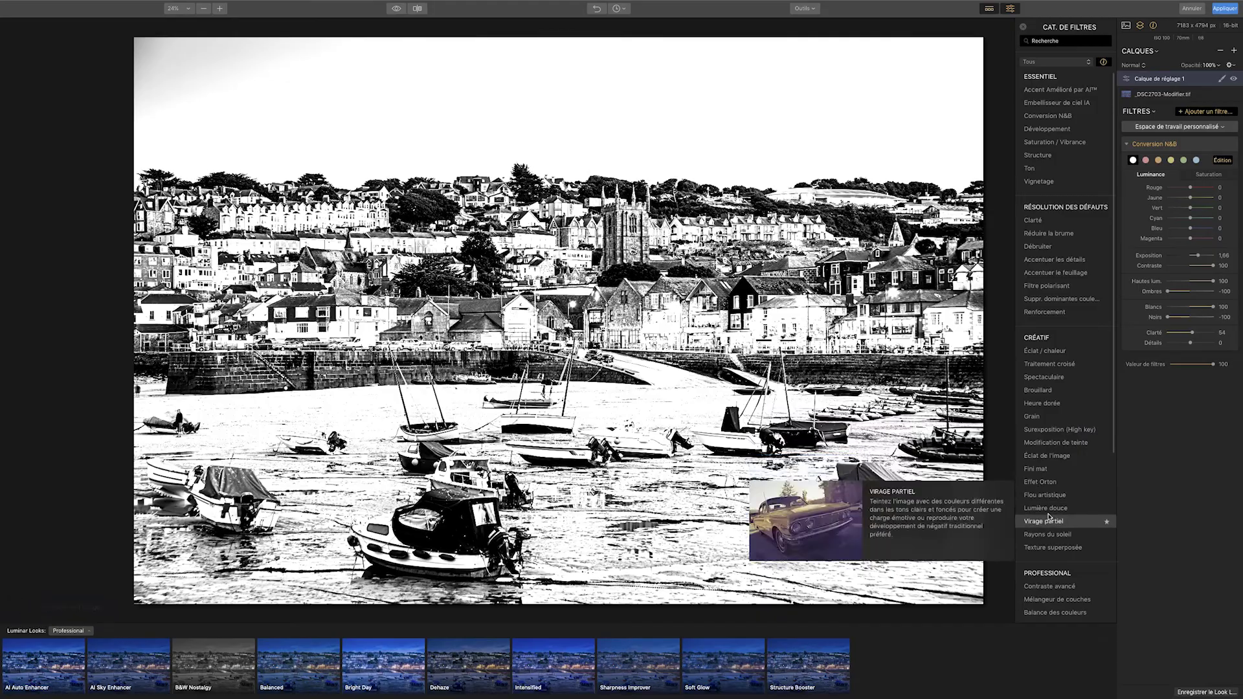
Step: Add a Courbes filter with an inverted curve and Contraste 100
scroll(1036, 486, "down", 1)
scroll(1036, 486, "down", 3)
left_click(1036, 458)
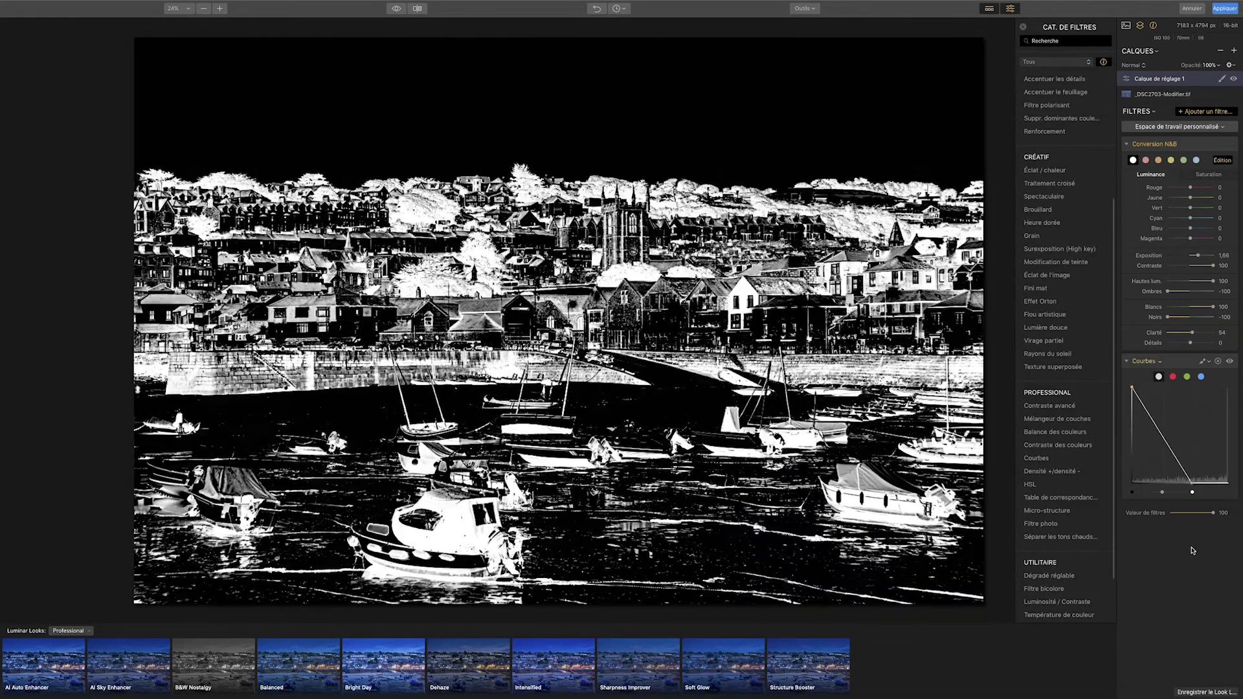
mouse_move(1213, 266)
left_mouse_down()
mouse_move(1178, 269)
mouse_move(1214, 266)
left_mouse_up()
left_click_drag(1187, 483, 1160, 482)
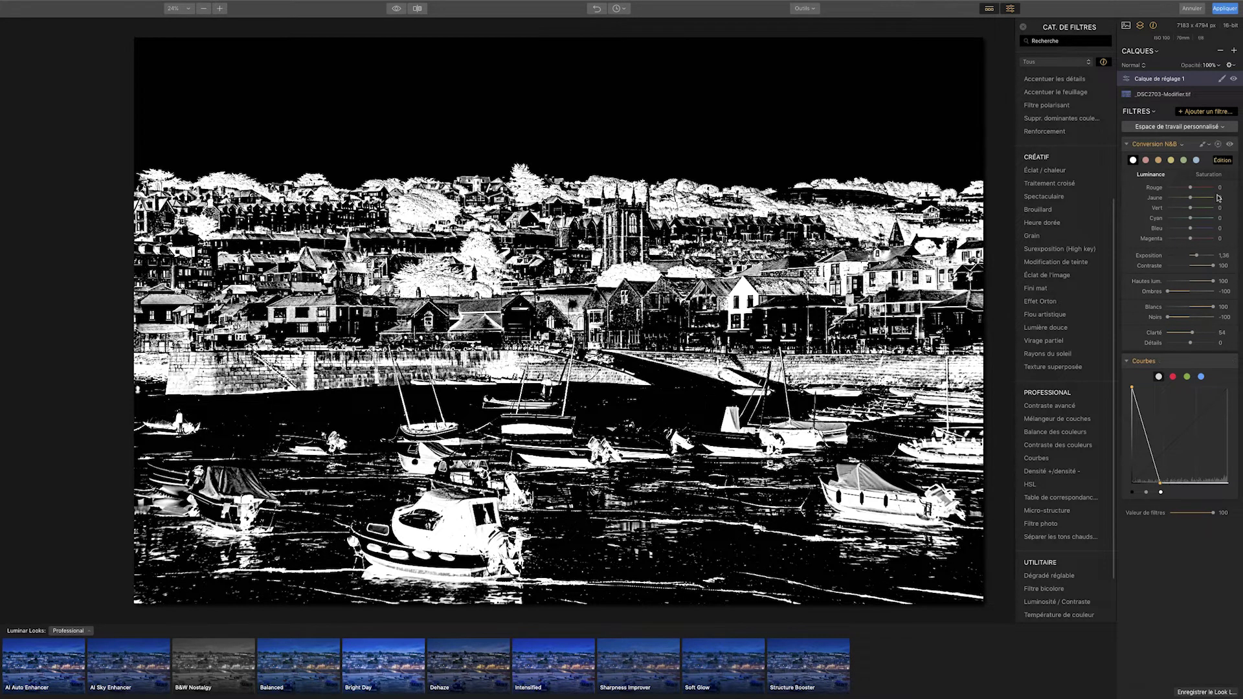
Step: Create a Luminosité mask for the layer, then delete the Courbes filter
left_click(1222, 78)
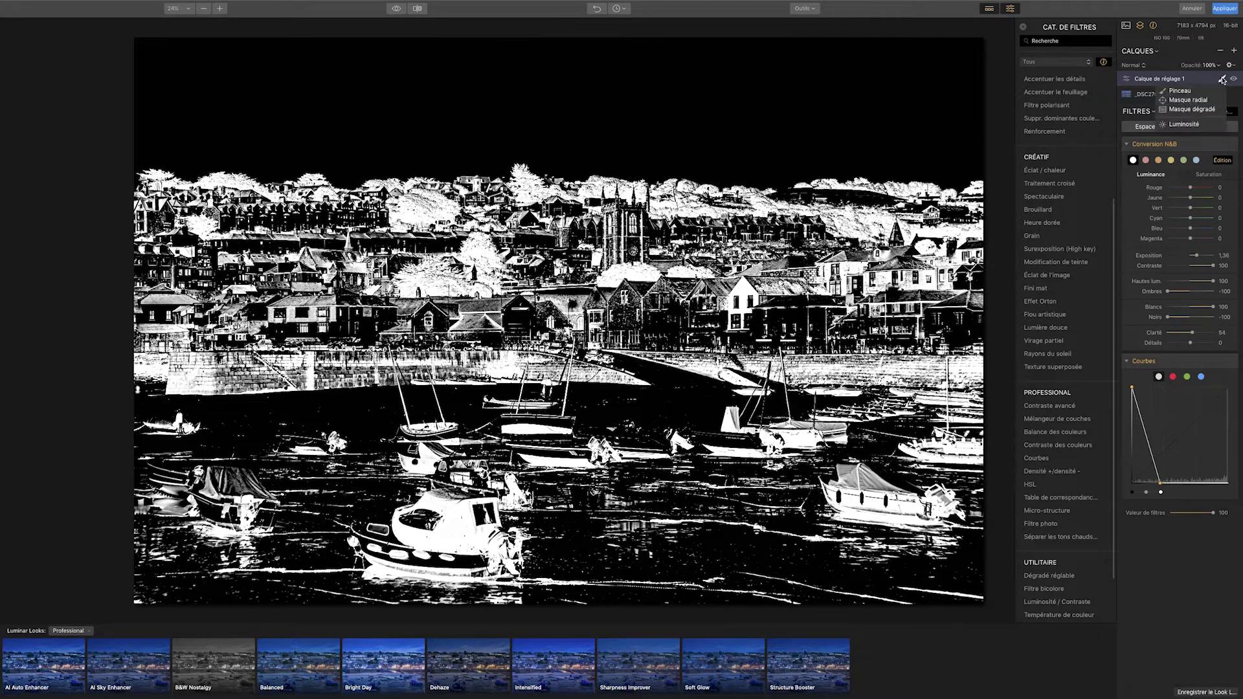
left_click(1184, 124)
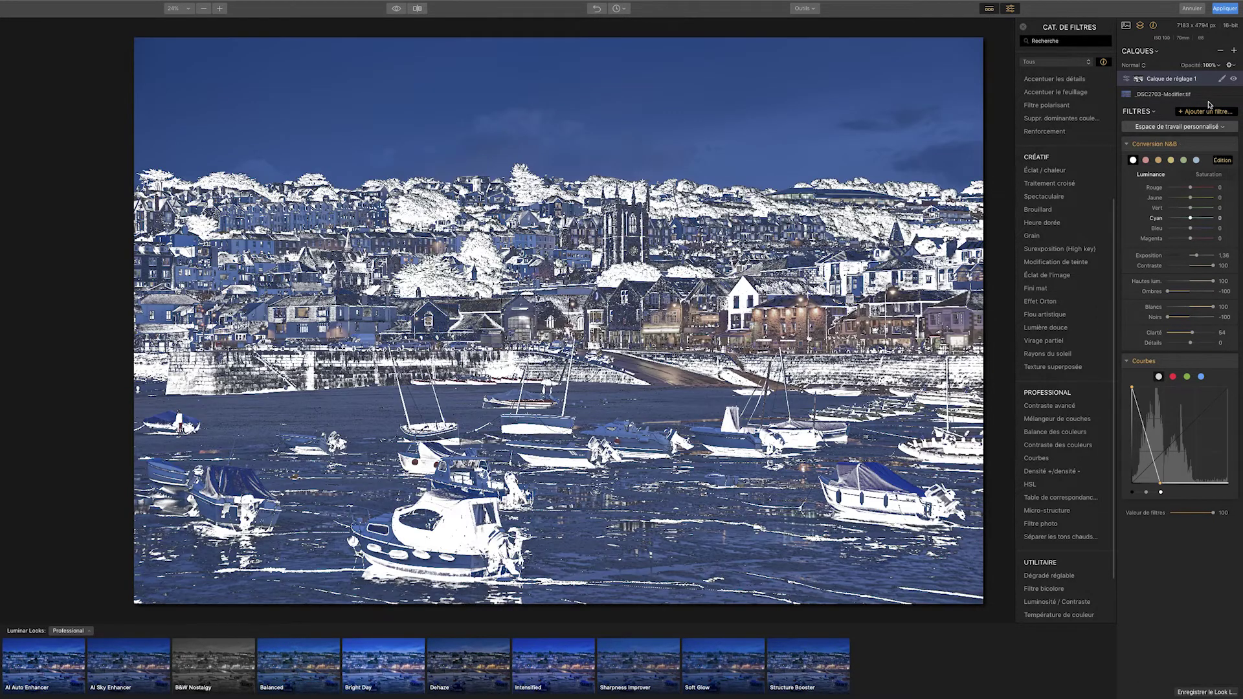
mouse_move(1175, 361)
left_click(1217, 362)
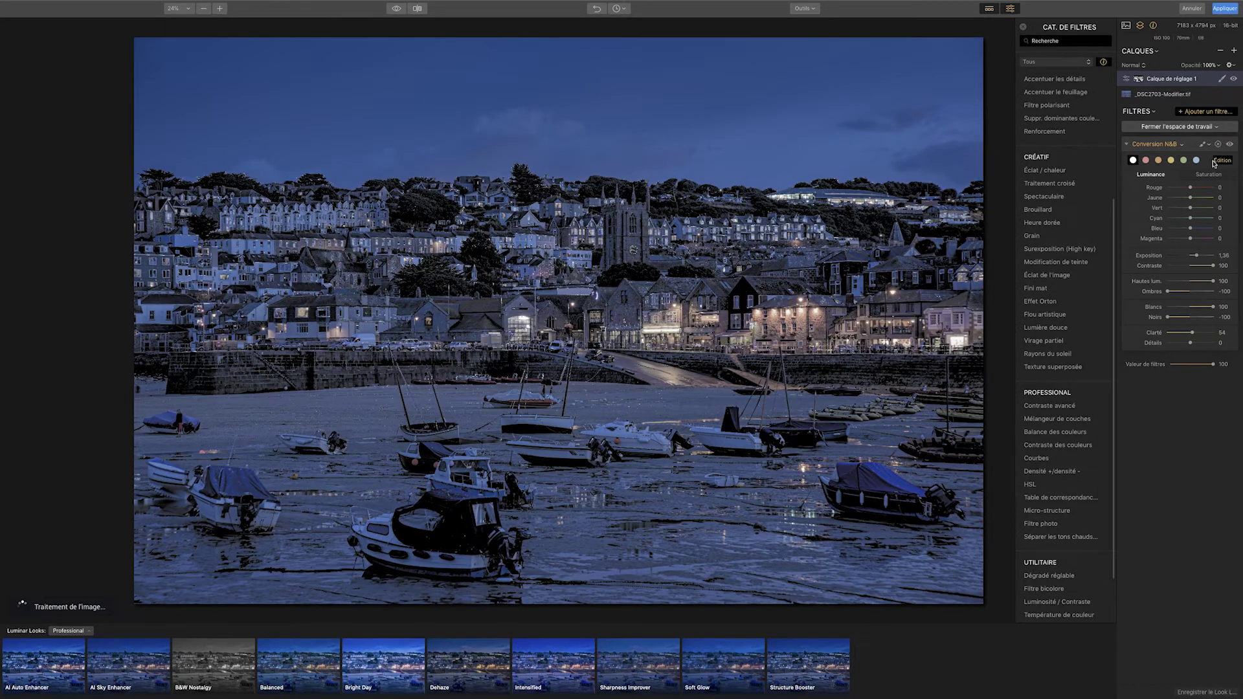
Step: Replace Conversion N&B with a Structure filter: Quantité 72, Douceur 52, Renforcer 100
left_click(1218, 144)
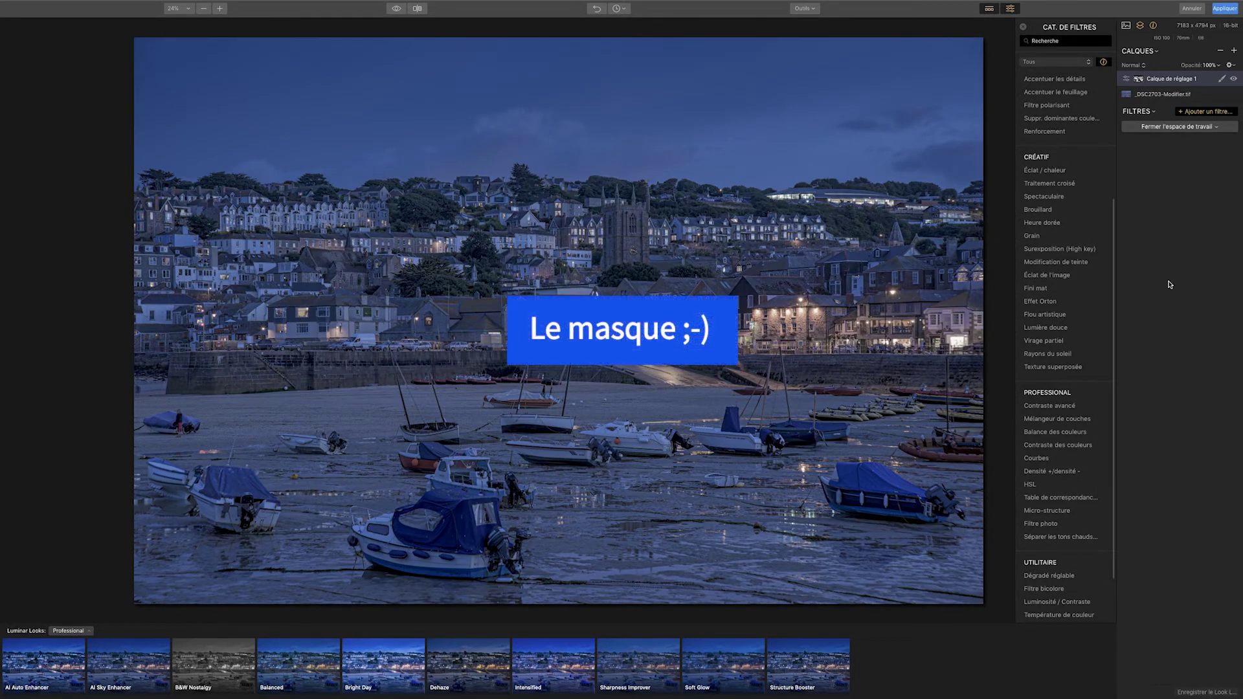
mouse_move(1055, 261)
scroll(1086, 253, "up", 2)
scroll(1082, 258, "up", 2)
scroll(1078, 264, "up", 1)
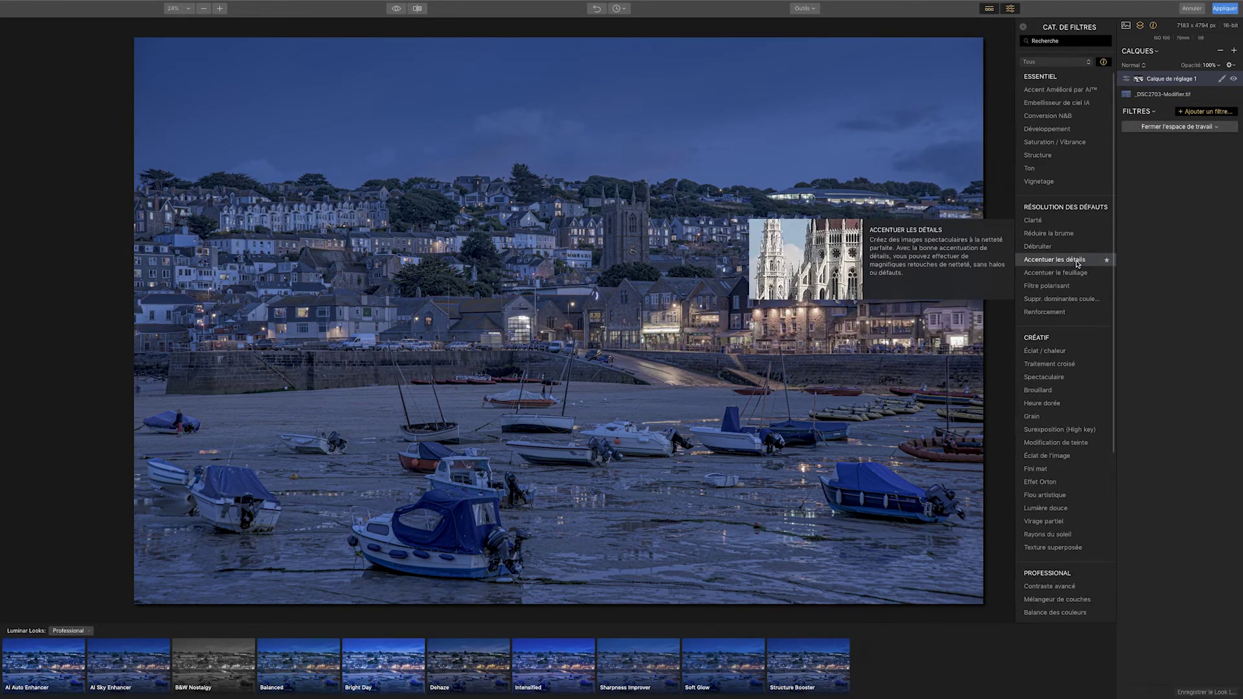
left_click(1063, 158)
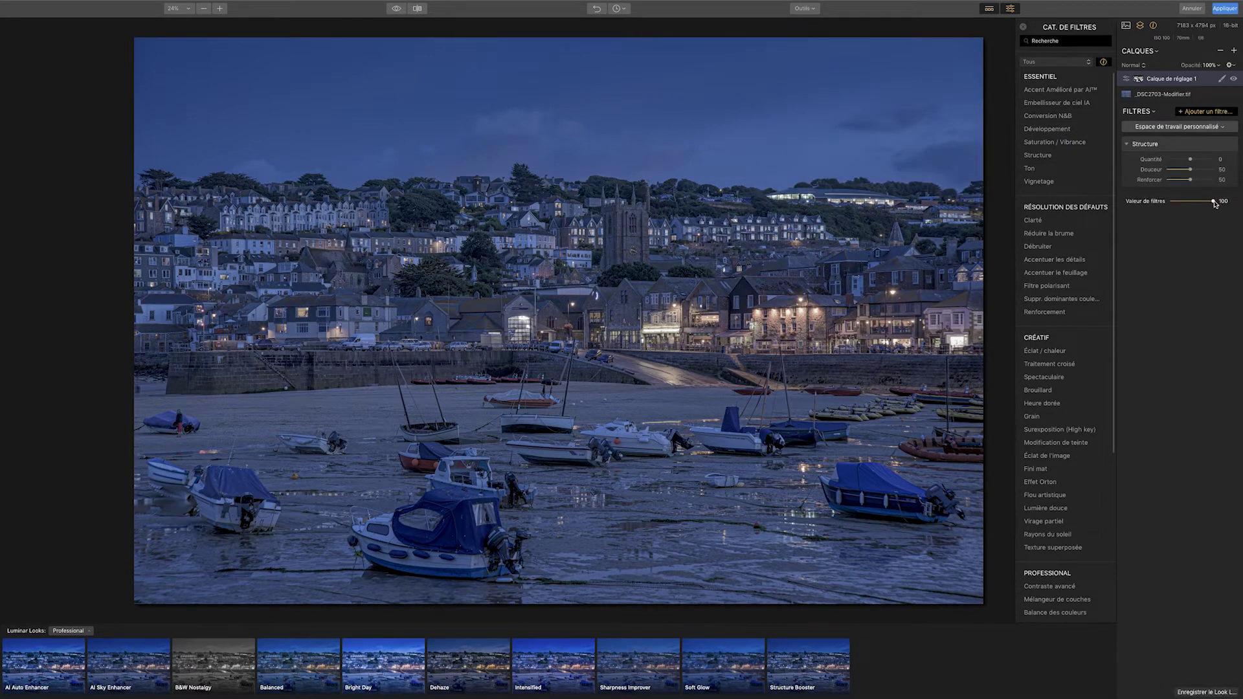
mouse_move(1191, 159)
left_mouse_down()
mouse_move(1211, 160)
mouse_move(1192, 169)
mouse_move(1215, 179)
left_mouse_up()
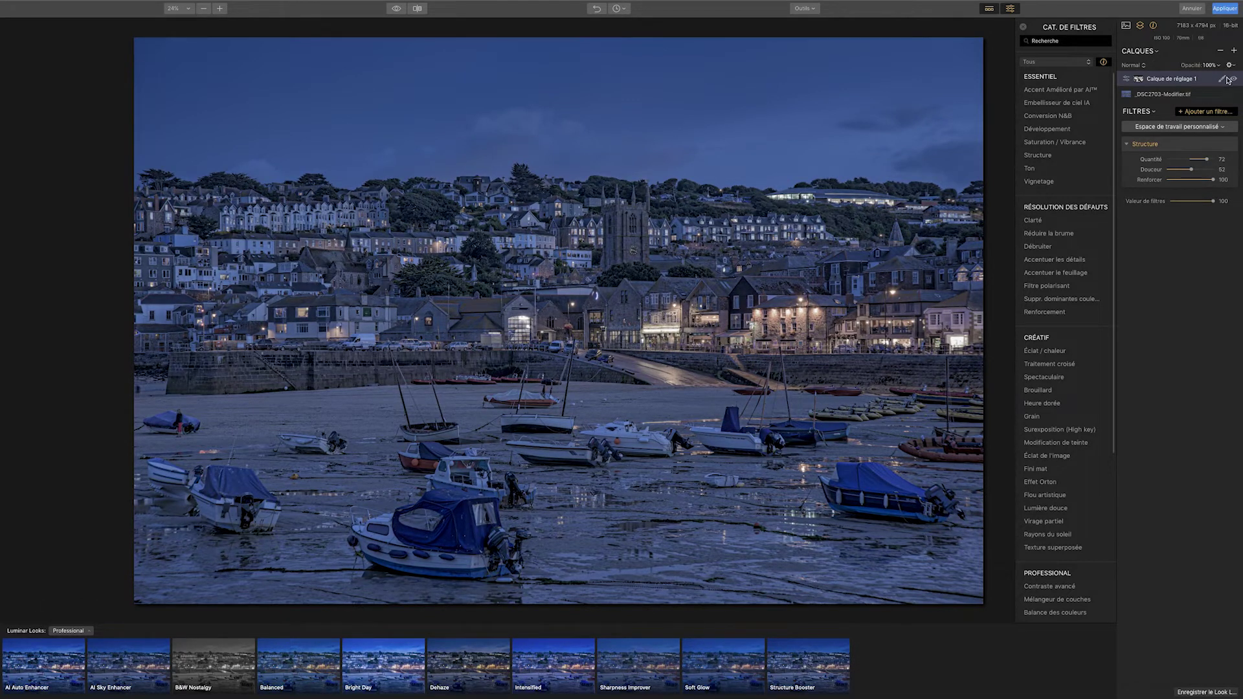
left_click(1222, 79)
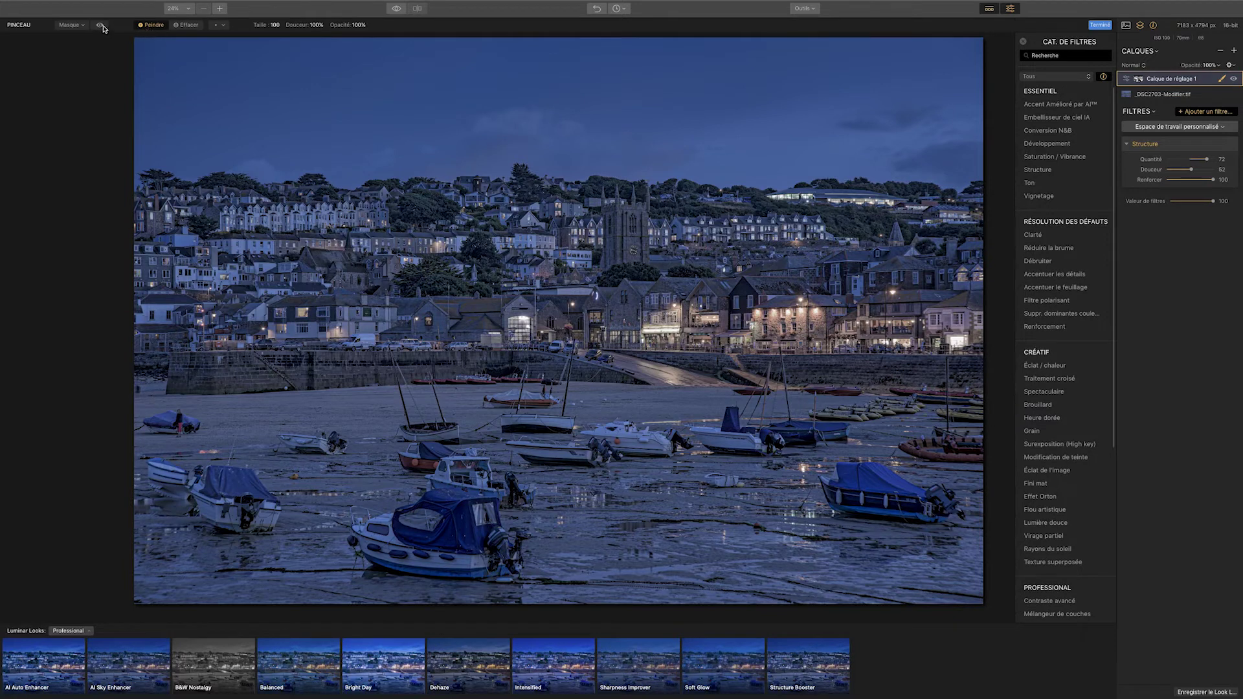
Step: Show and hide the red mask overlay twice, then switch the Structure filter off
left_click(100, 24)
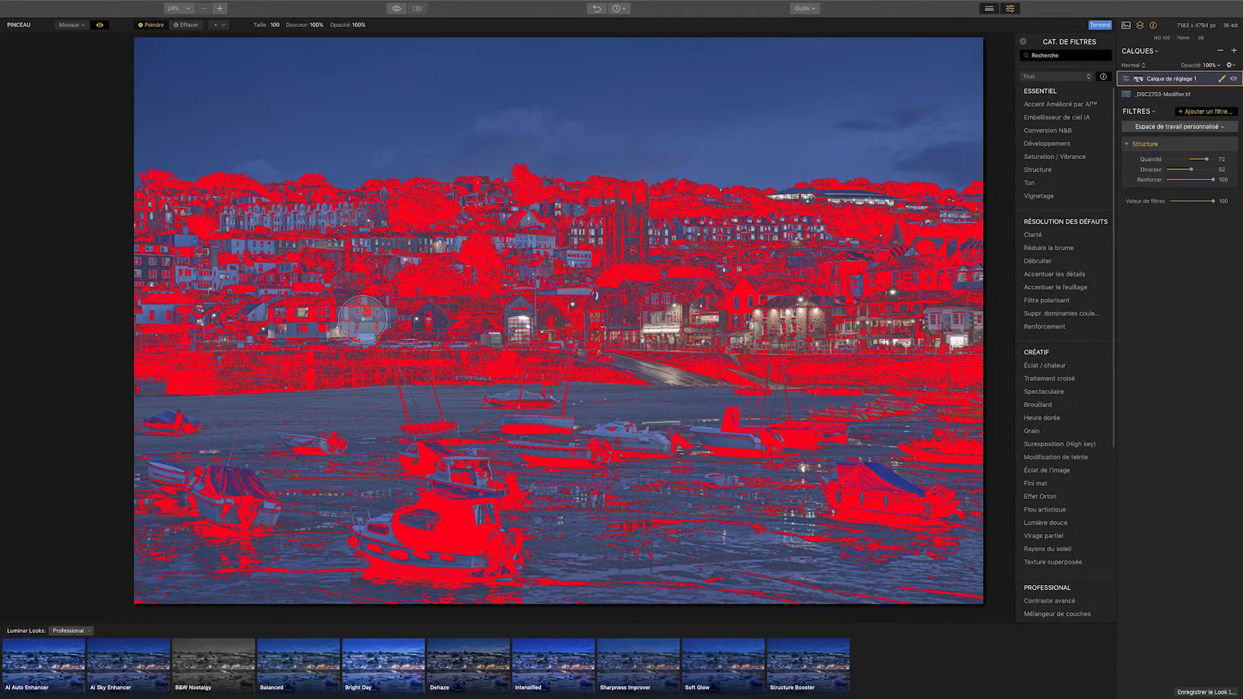
left_click(100, 26)
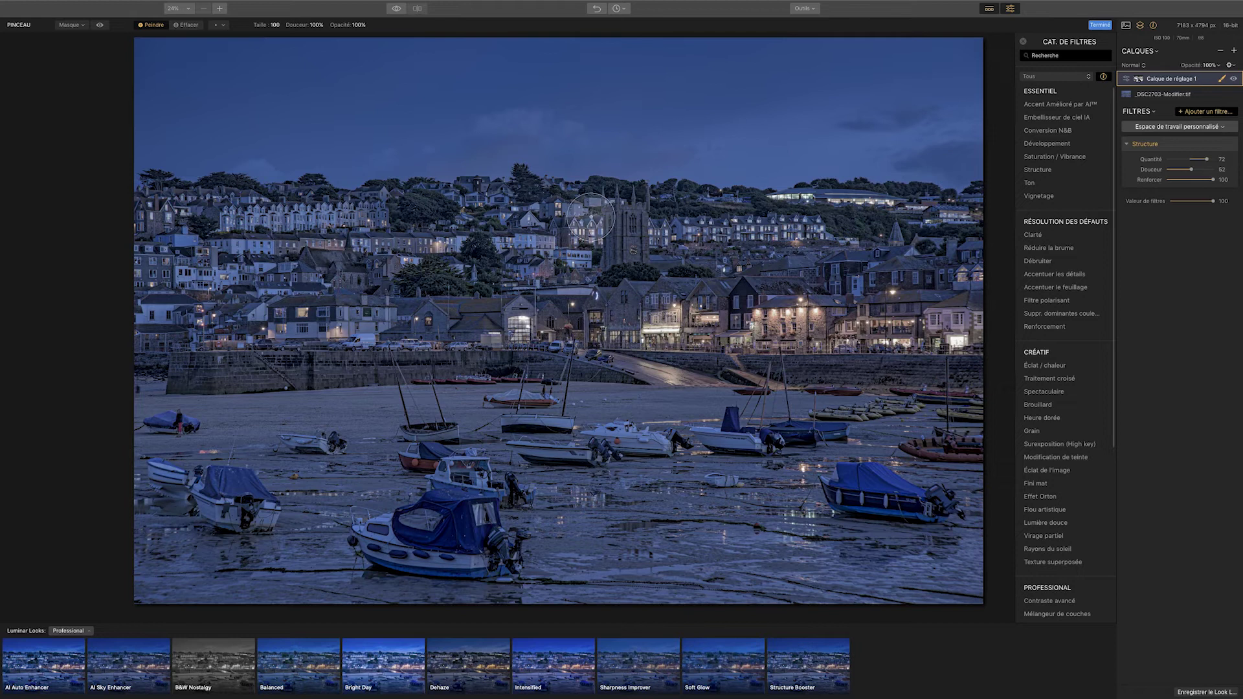
left_click(100, 26)
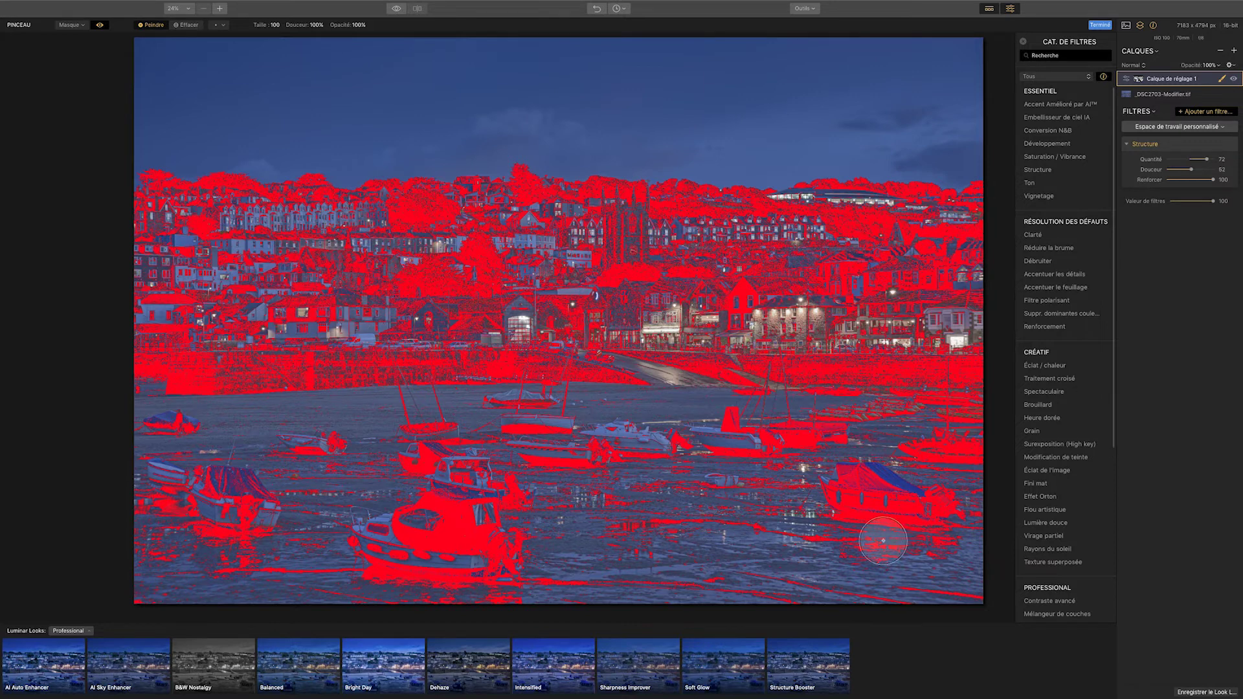
left_click(100, 26)
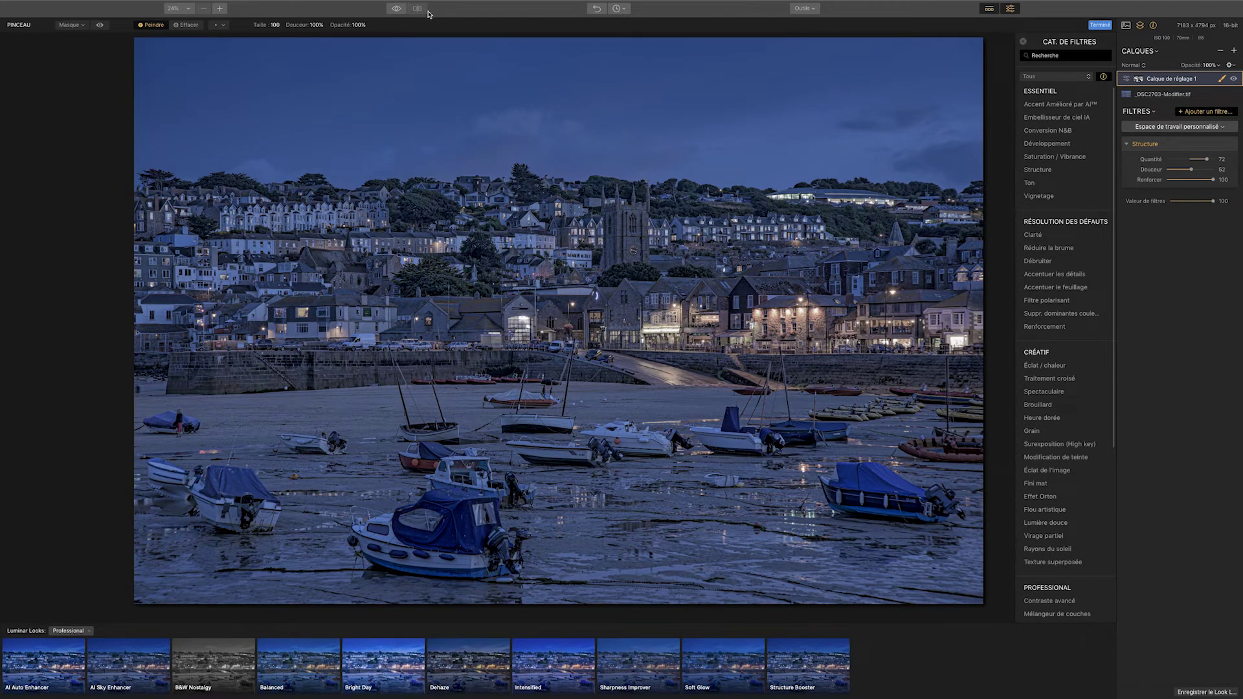
left_click(1230, 144)
mouse_move(1176, 144)
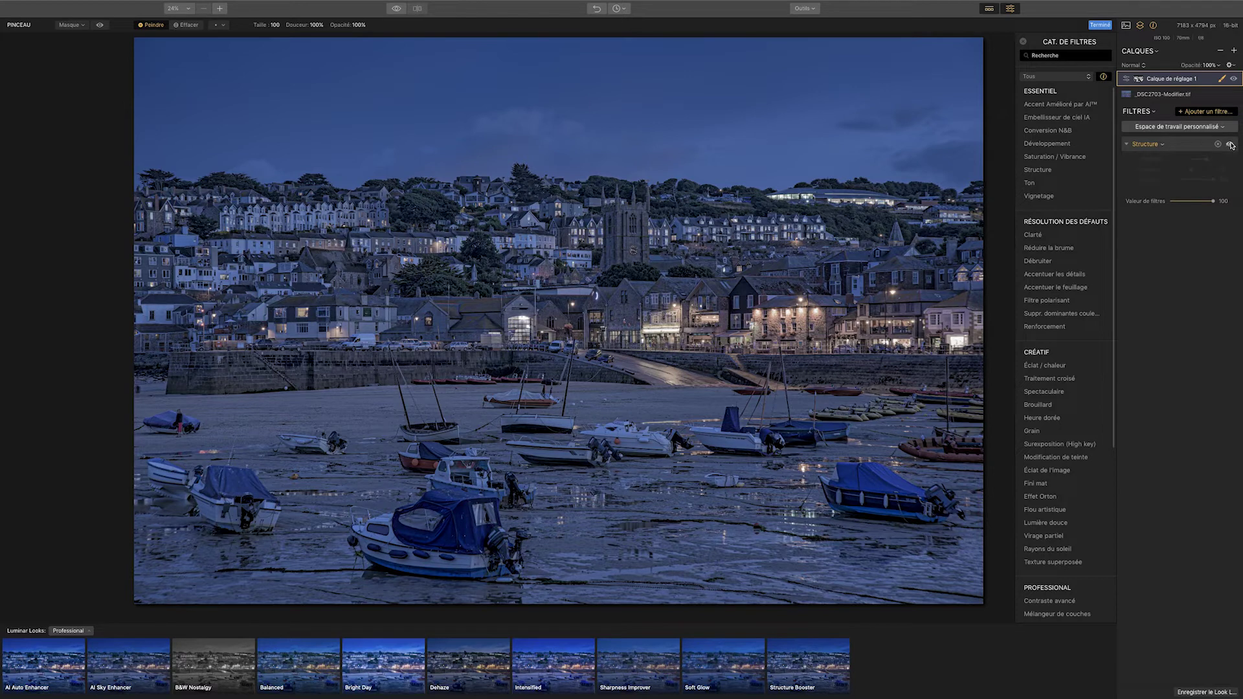
Step: Re-enable the Structure filter (Quantité 72, Douceur 52, Renforcer 100) on the masked layer
left_click(1231, 144)
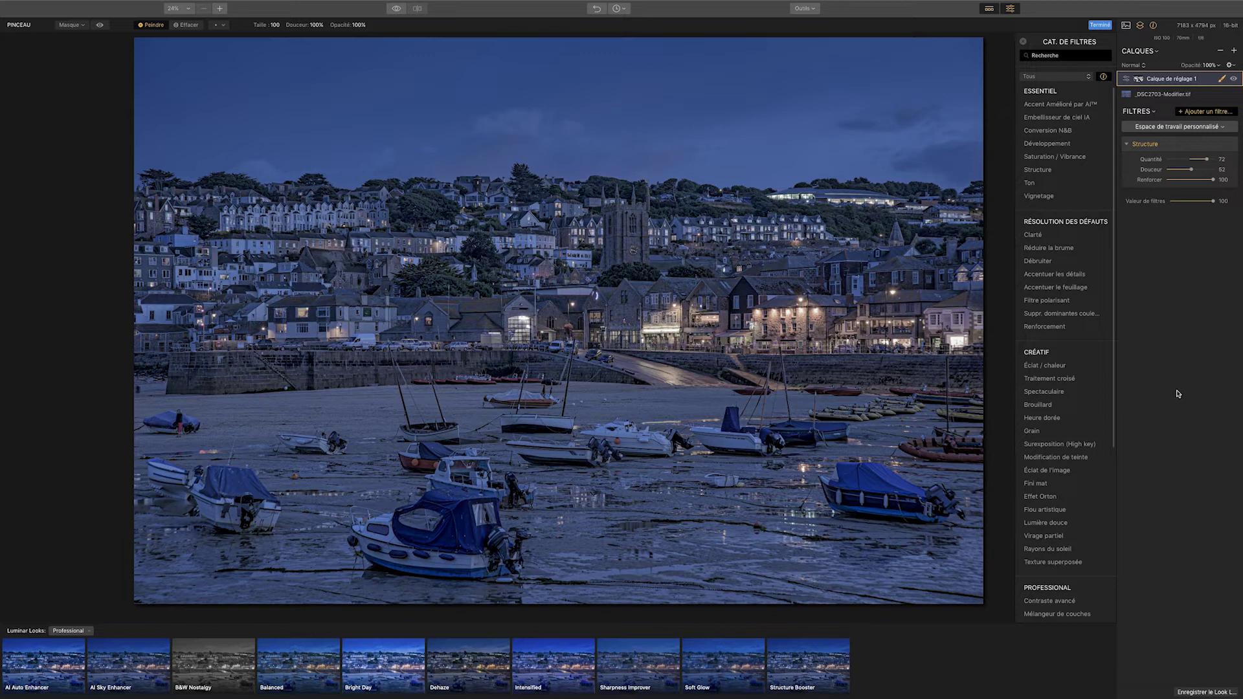
Step: Add a second adjustment layer, paste the first layer's luminosity mask onto it, then fill it white
left_click(1236, 51)
left_click(1166, 56)
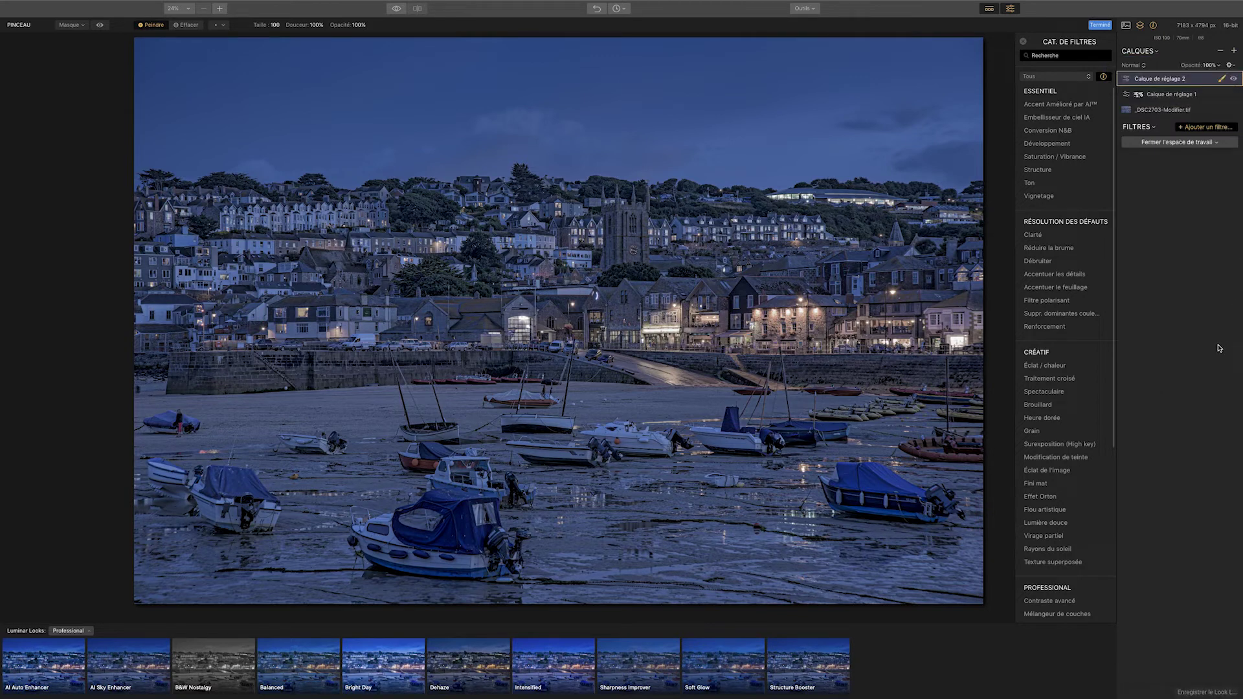
right_click(1141, 96)
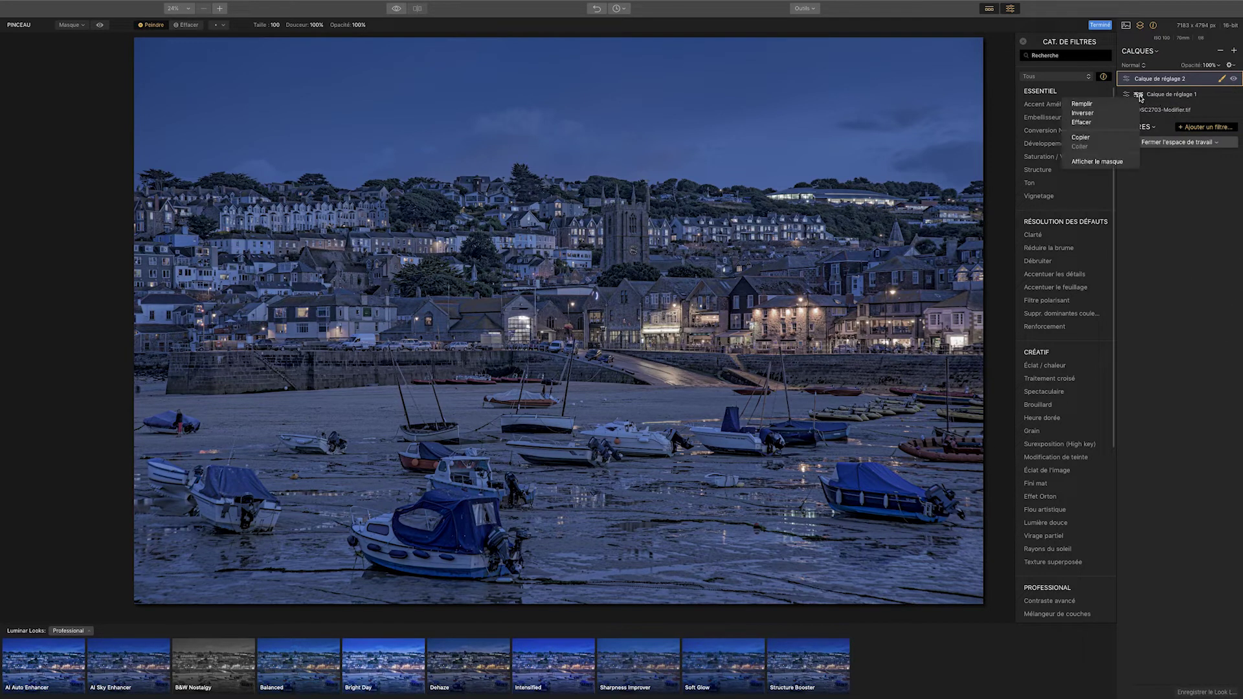
left_click(1113, 138)
right_click(1140, 80)
mouse_move(1078, 173)
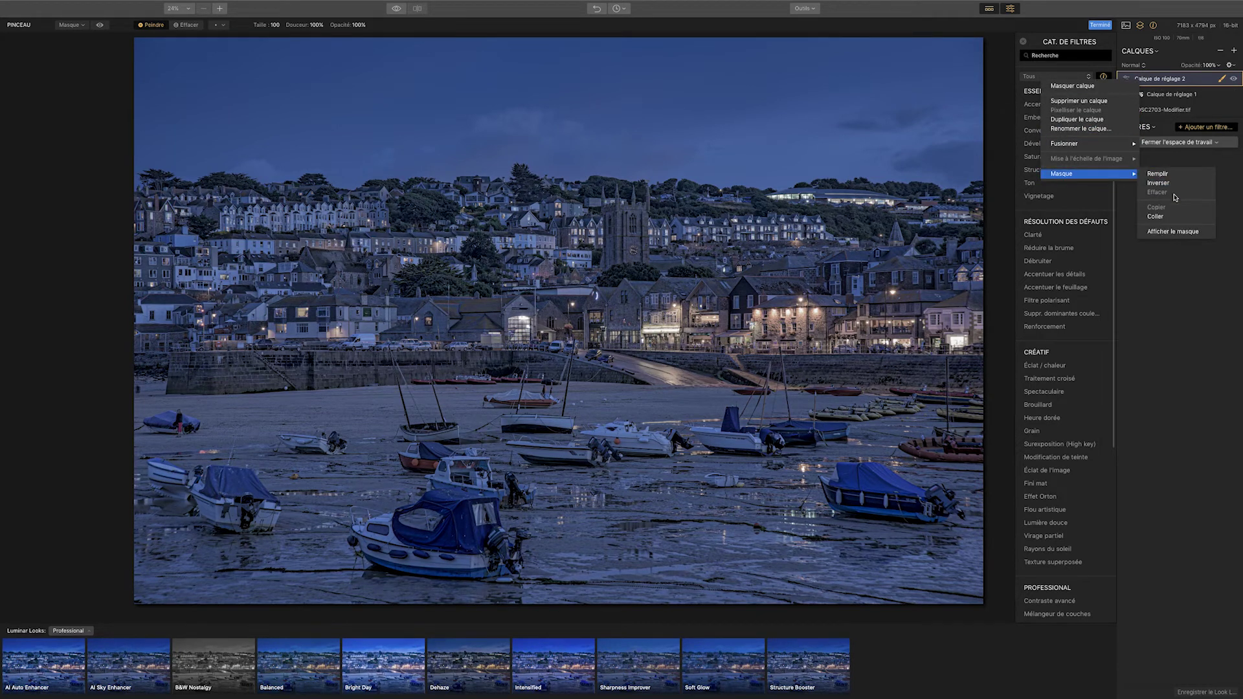
left_click(1174, 216)
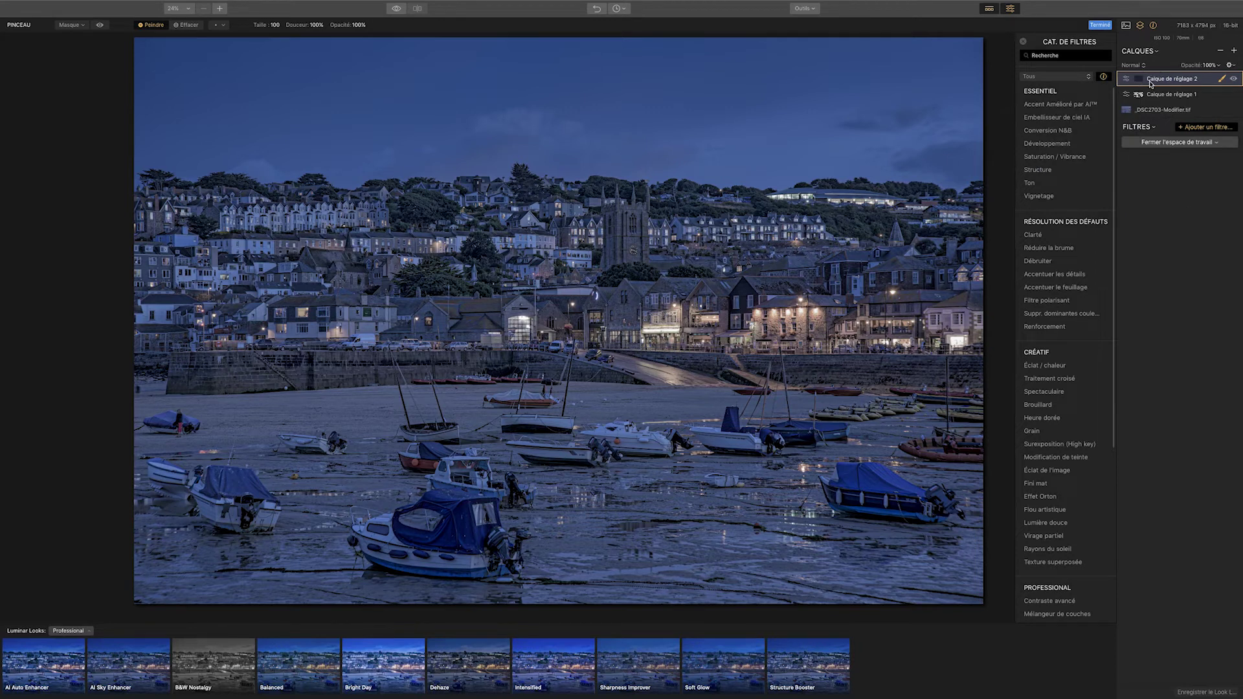
left_click(1138, 79)
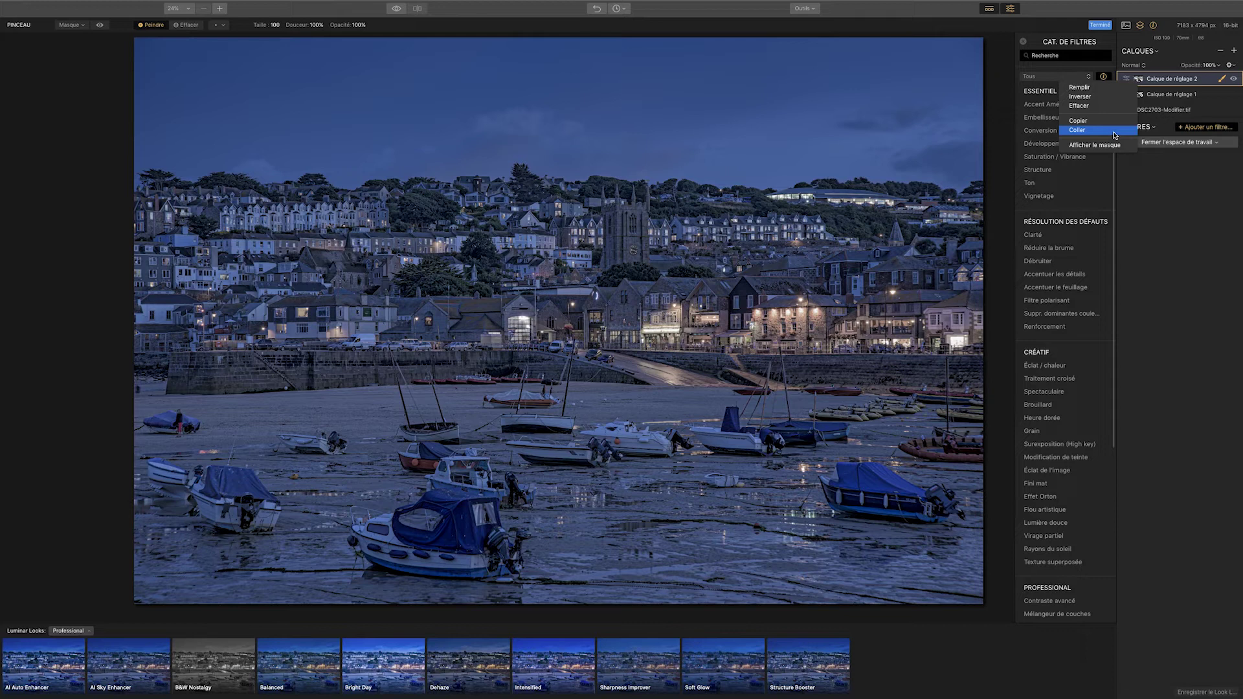
left_click(1080, 87)
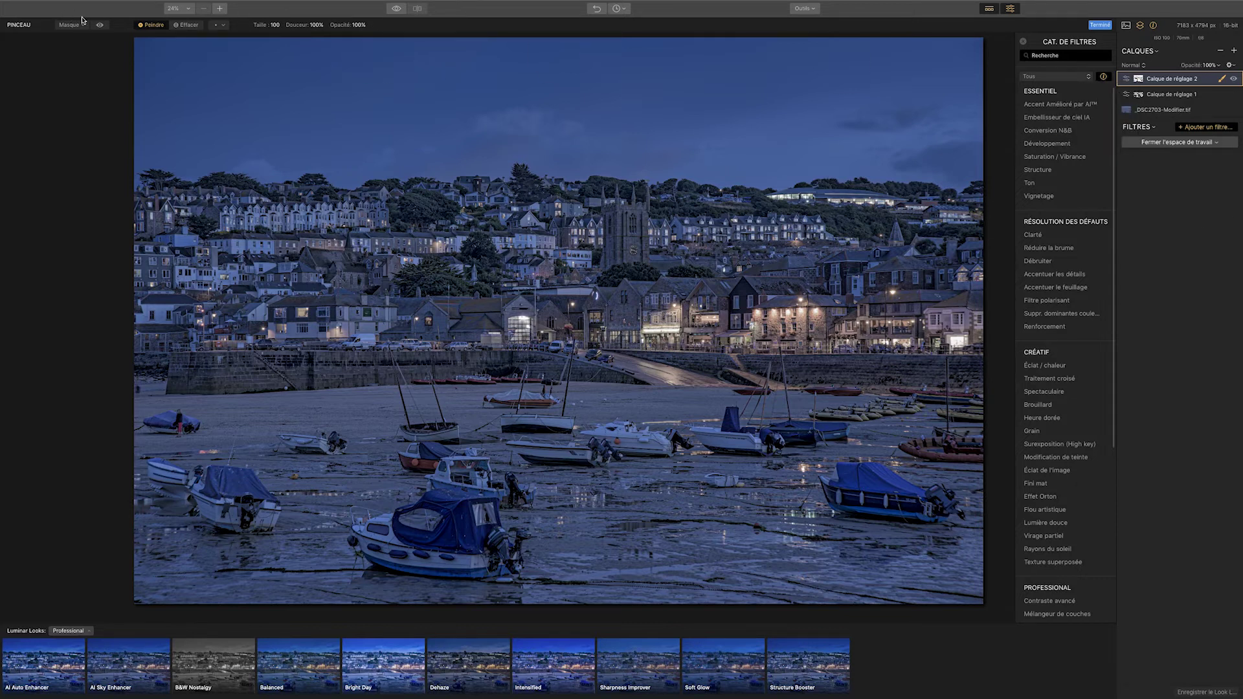
Step: Toggle the mask overlay on and off to confirm the mask covers the whole photo
left_click(100, 26)
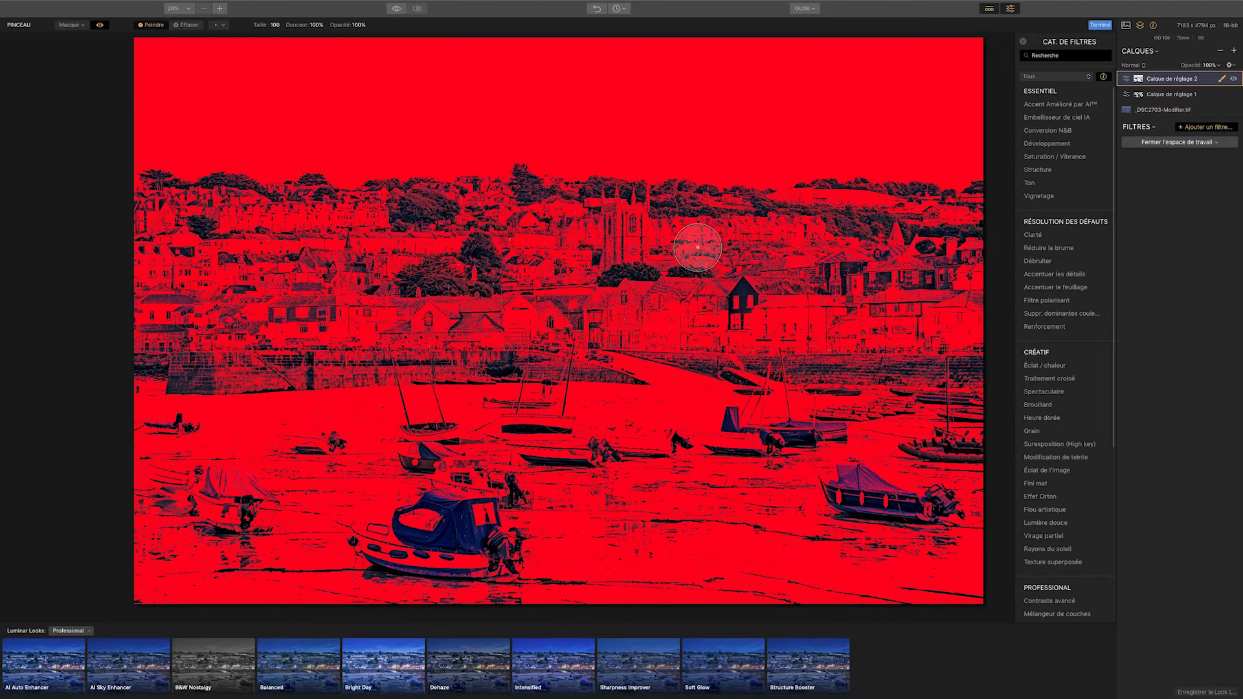
left_click(101, 25)
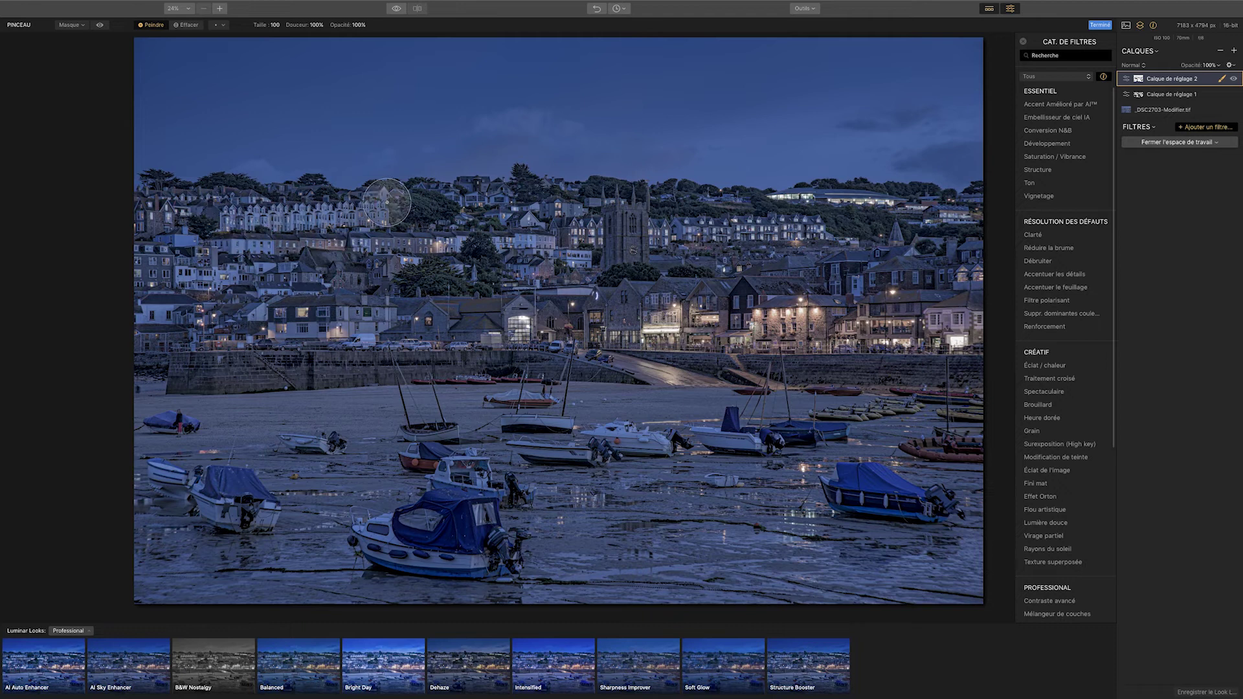
left_click(100, 26)
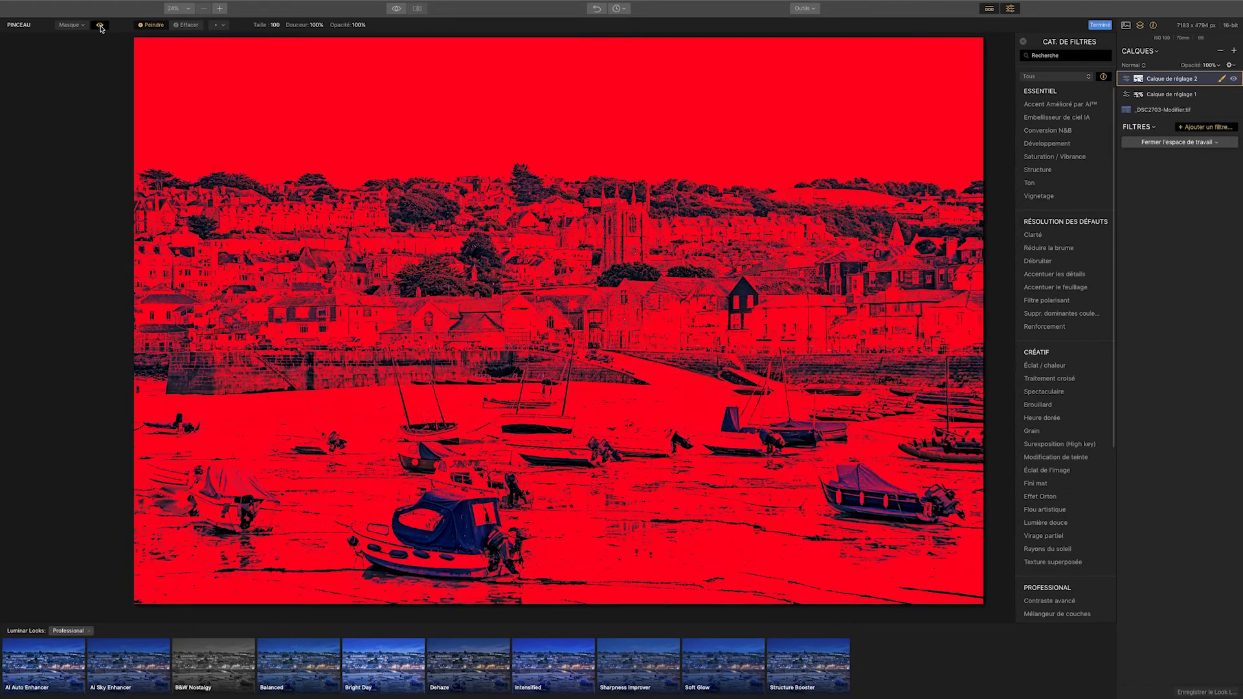
left_click(100, 26)
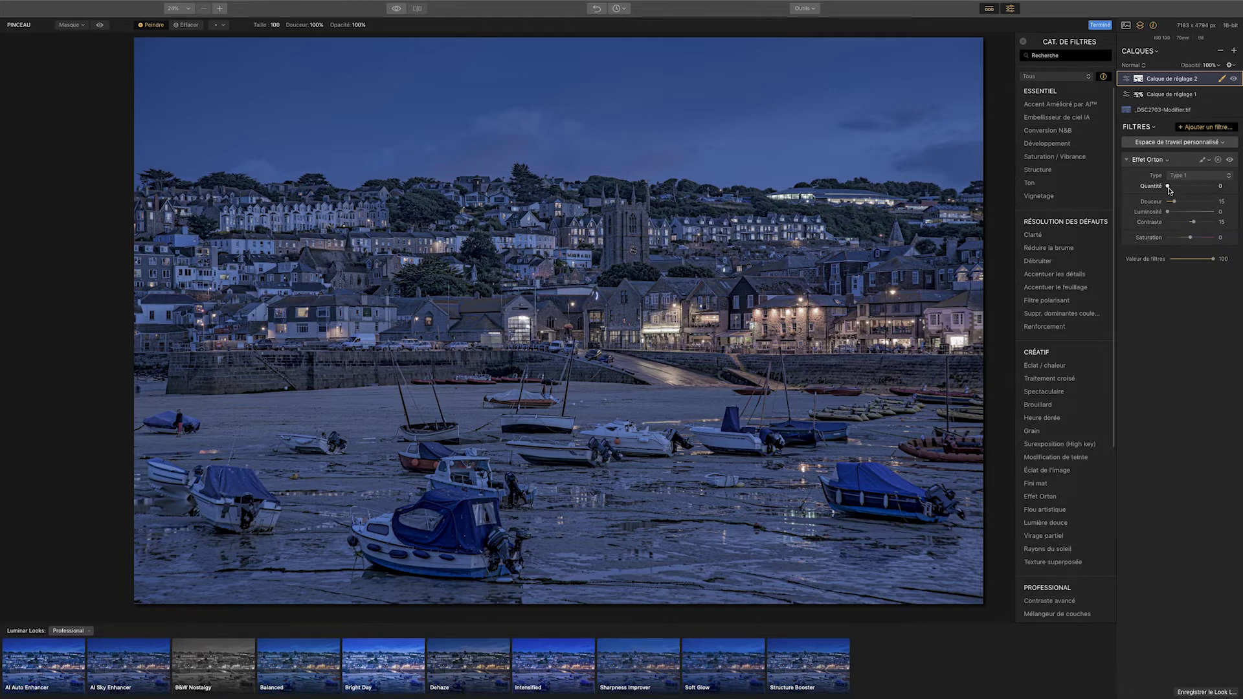
Step: Set the Orton effect amount and softness to 35 and contrast to 22
left_click_drag(1170, 187, 1193, 187)
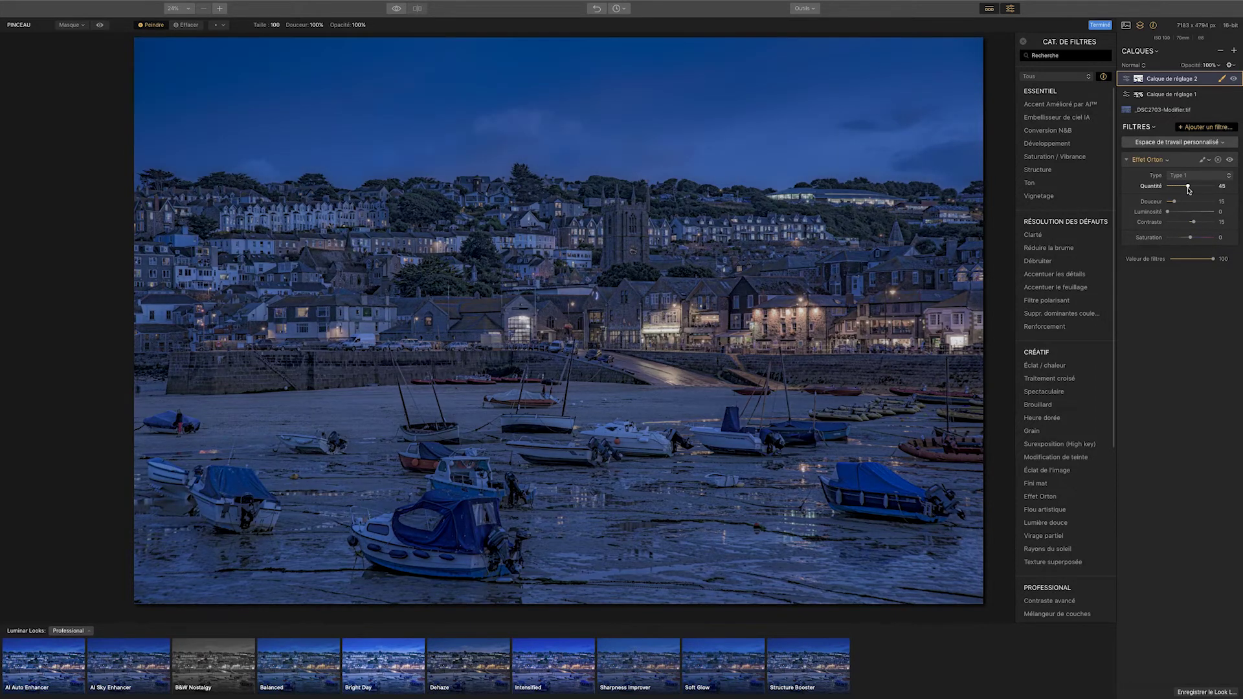
left_click_drag(1193, 188, 1183, 201)
left_click_drag(1193, 222, 1196, 222)
Step: Compare the photo with the Orton effect on and off, and against the original
left_click(1230, 160)
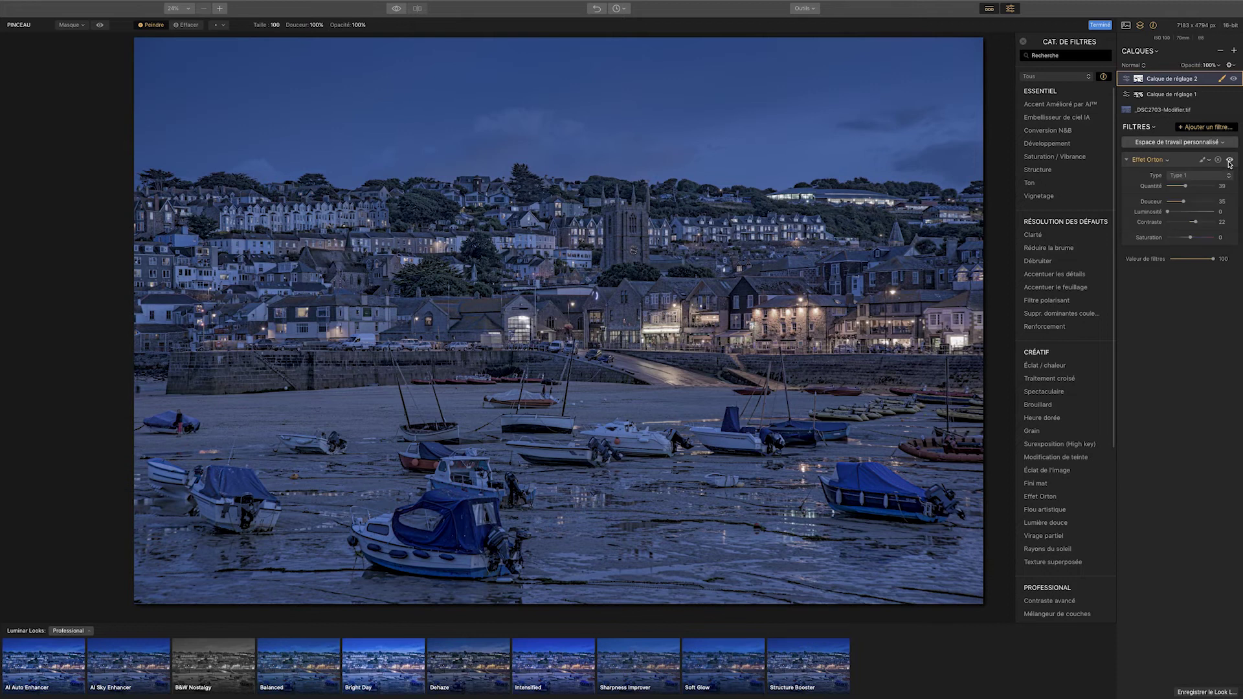
left_click(1229, 160)
left_click(1230, 161)
left_click(1230, 161)
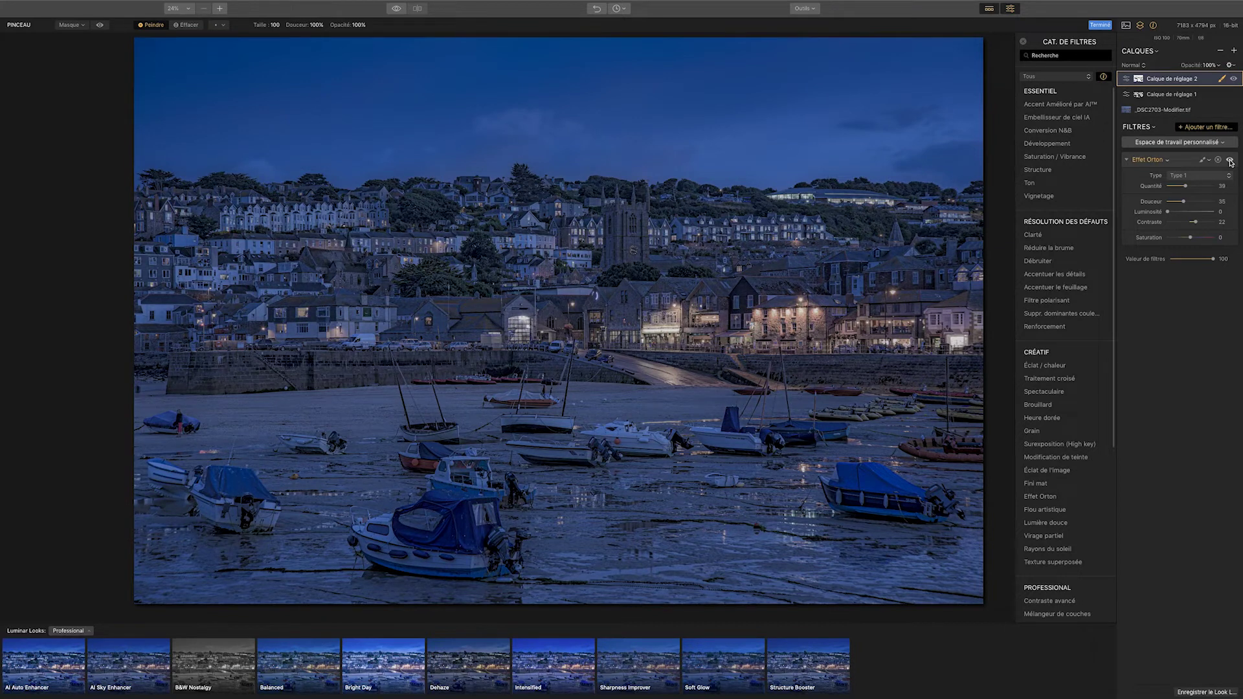
left_click(396, 9)
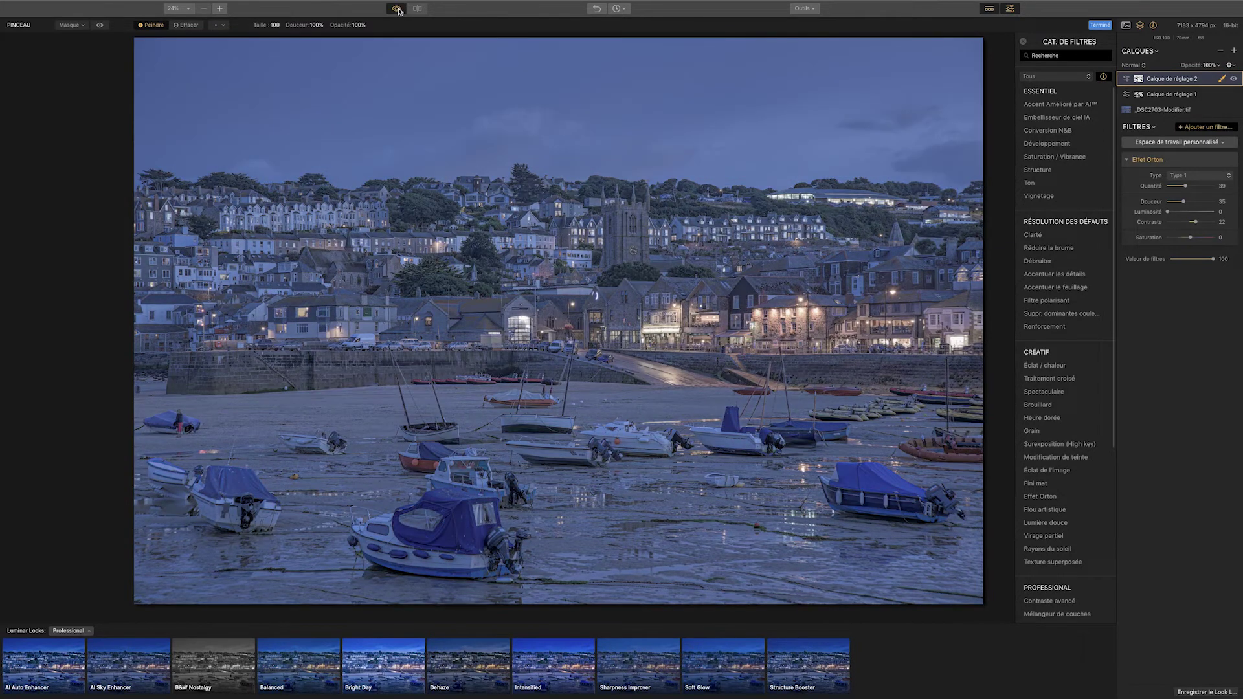
left_click(398, 9)
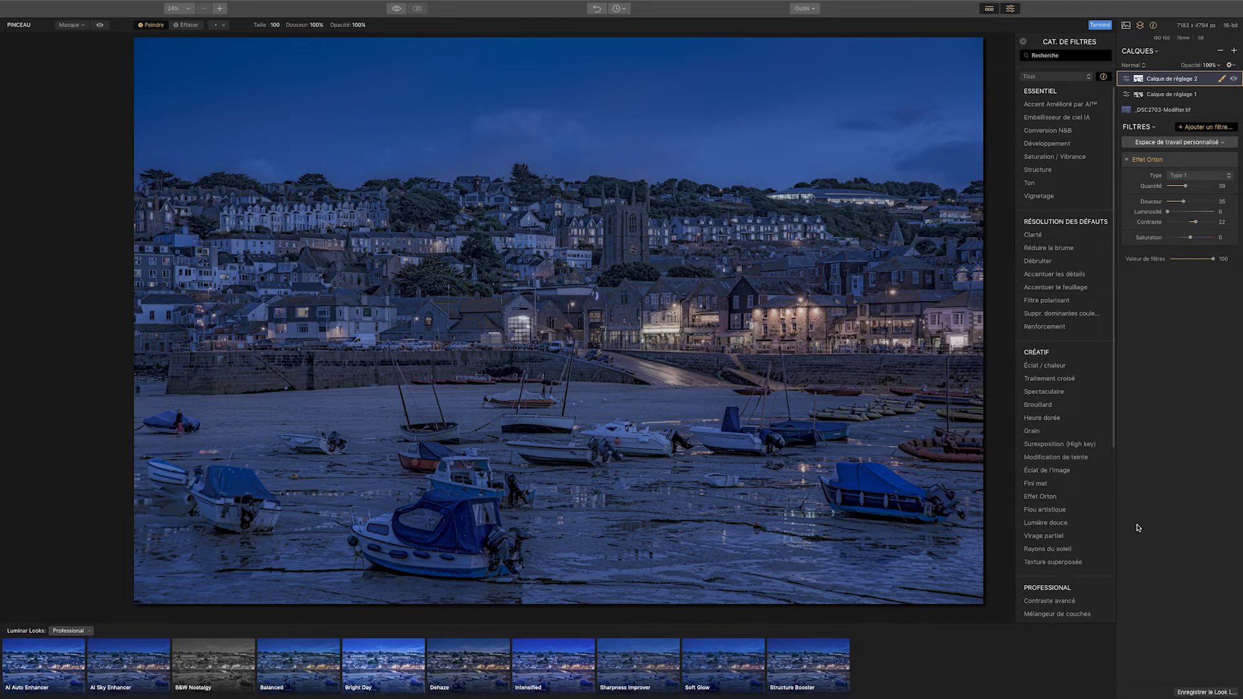
mouse_move(1039, 197)
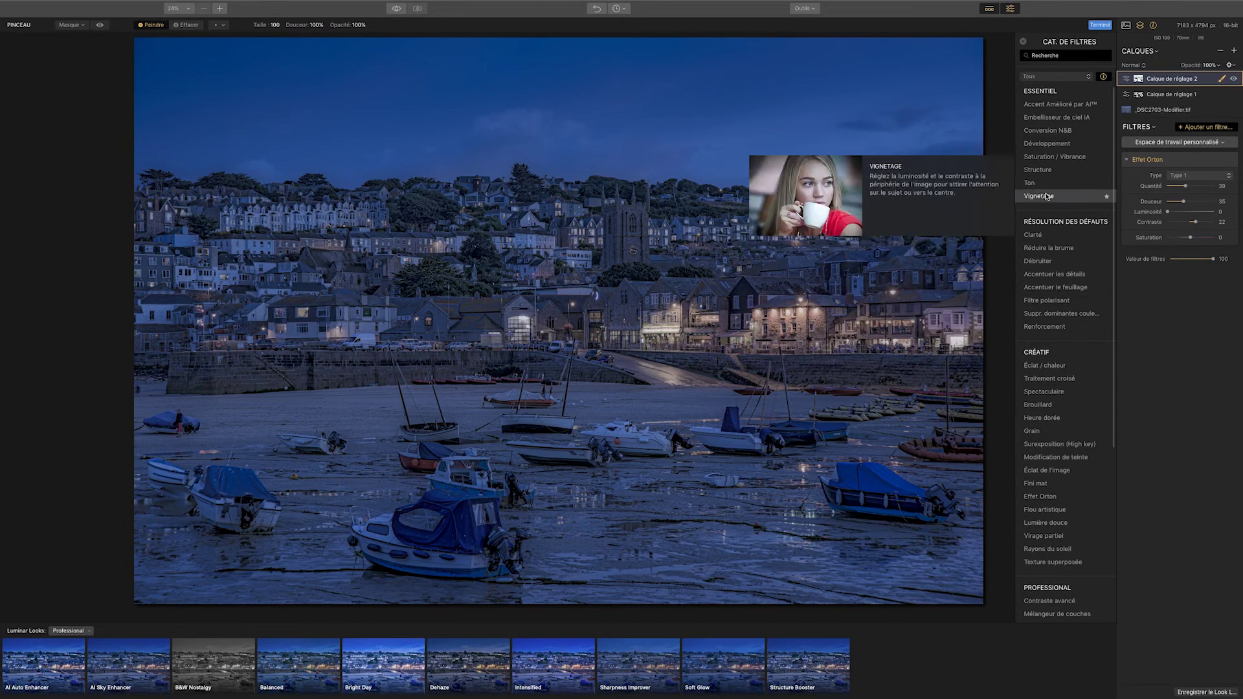
Step: Add a third adjustment layer with a Vignette filter at amount -63
left_click(1234, 50)
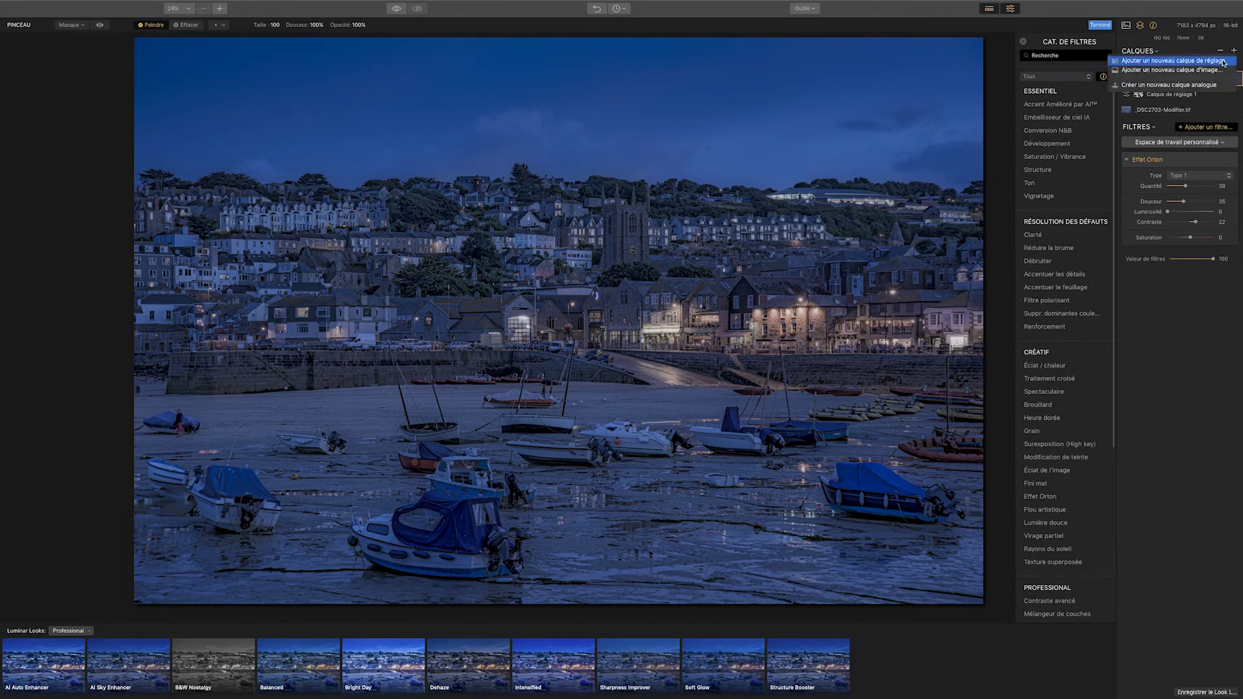
left_click(1224, 61)
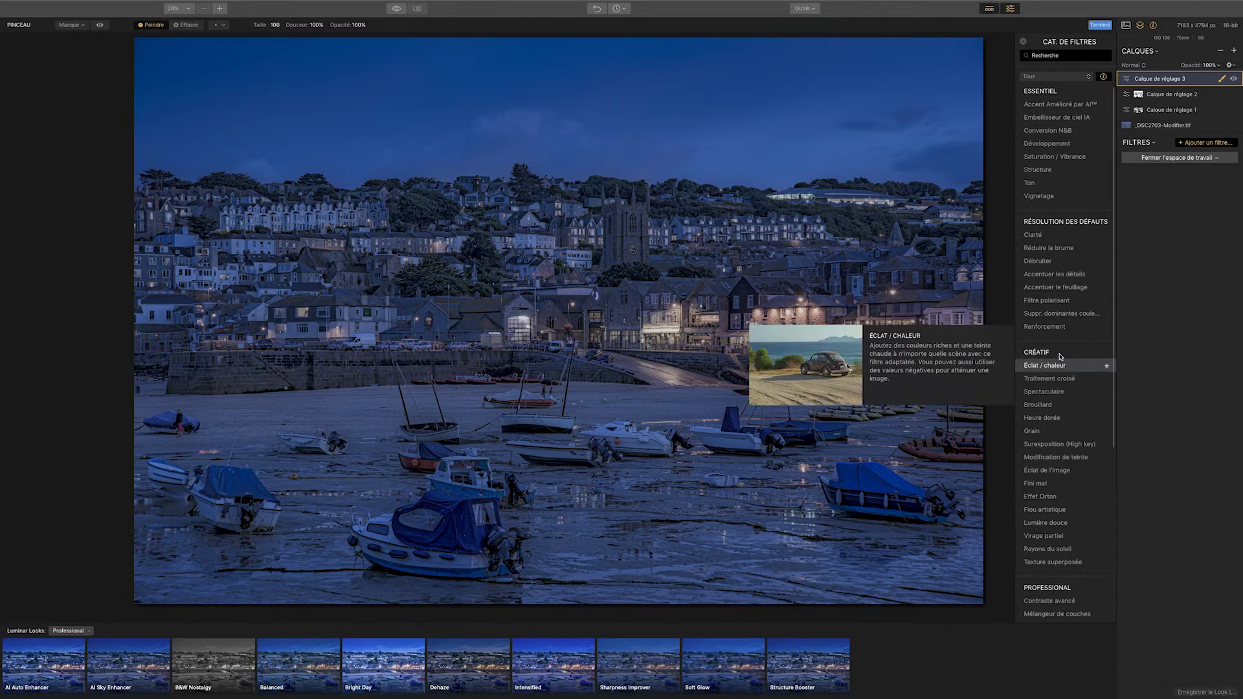
left_click(1057, 196)
left_click_drag(1190, 211, 1187, 213)
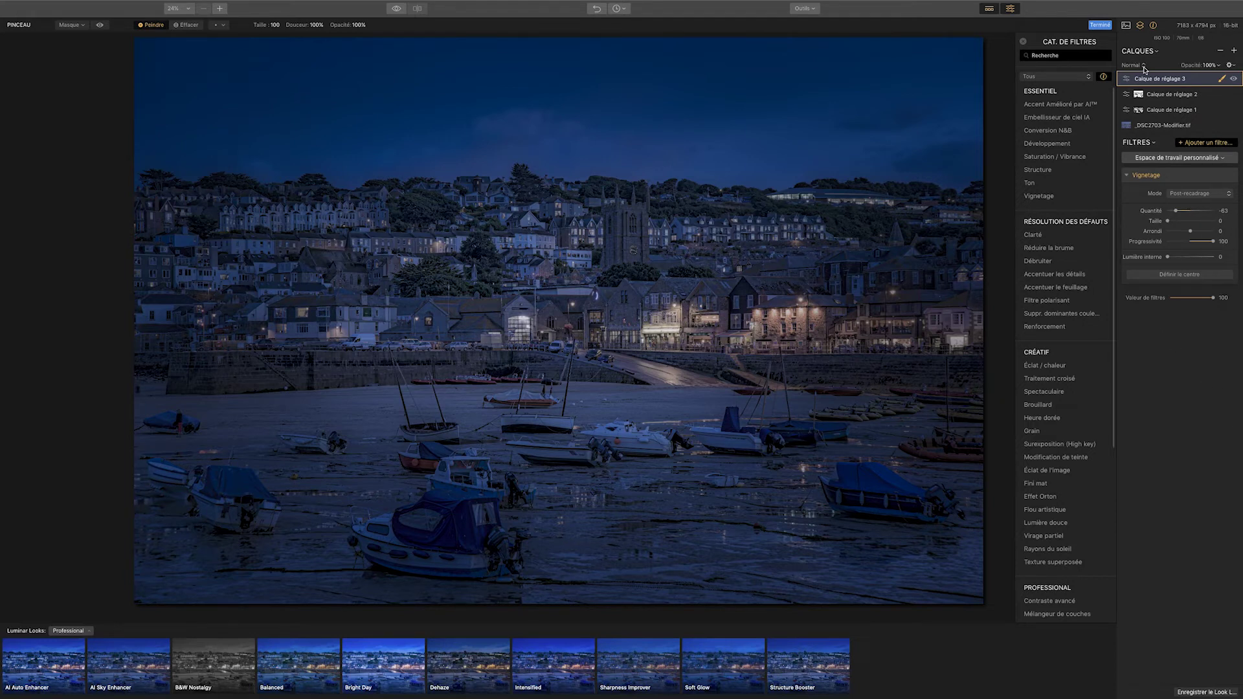
Step: Finish the layer, apply the Luminar edits back to Lightroom, and zoom into the church tower
left_click(1108, 27)
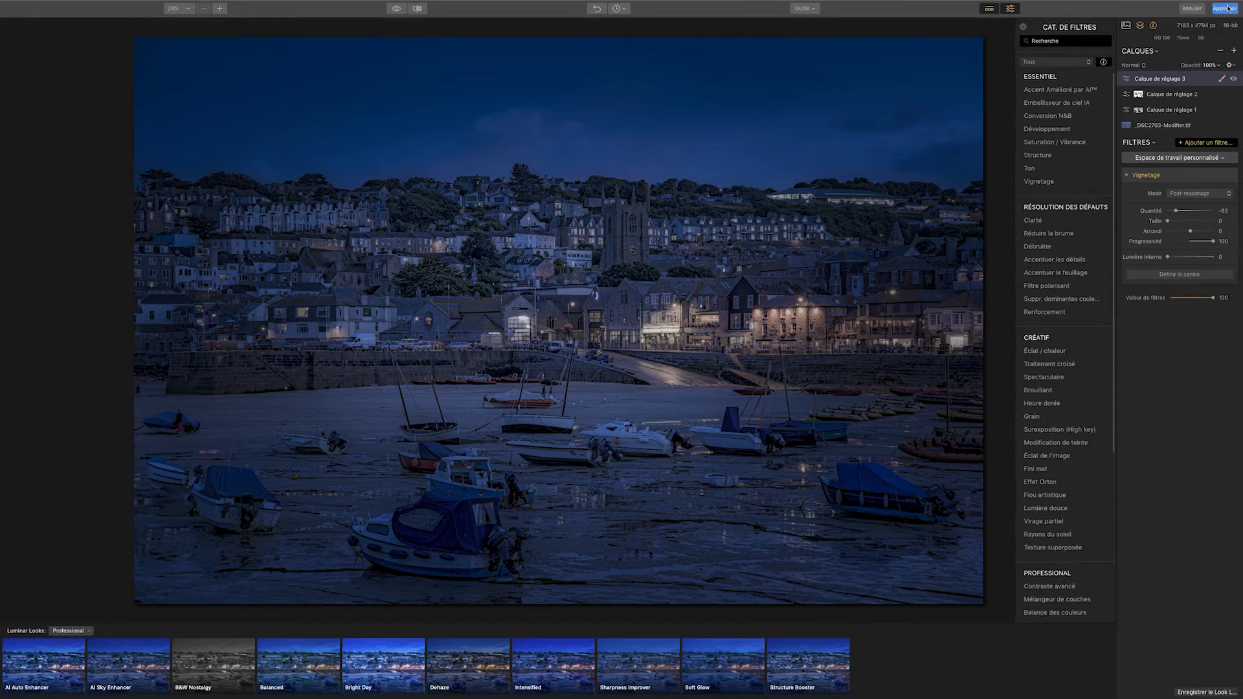
left_click(1226, 9)
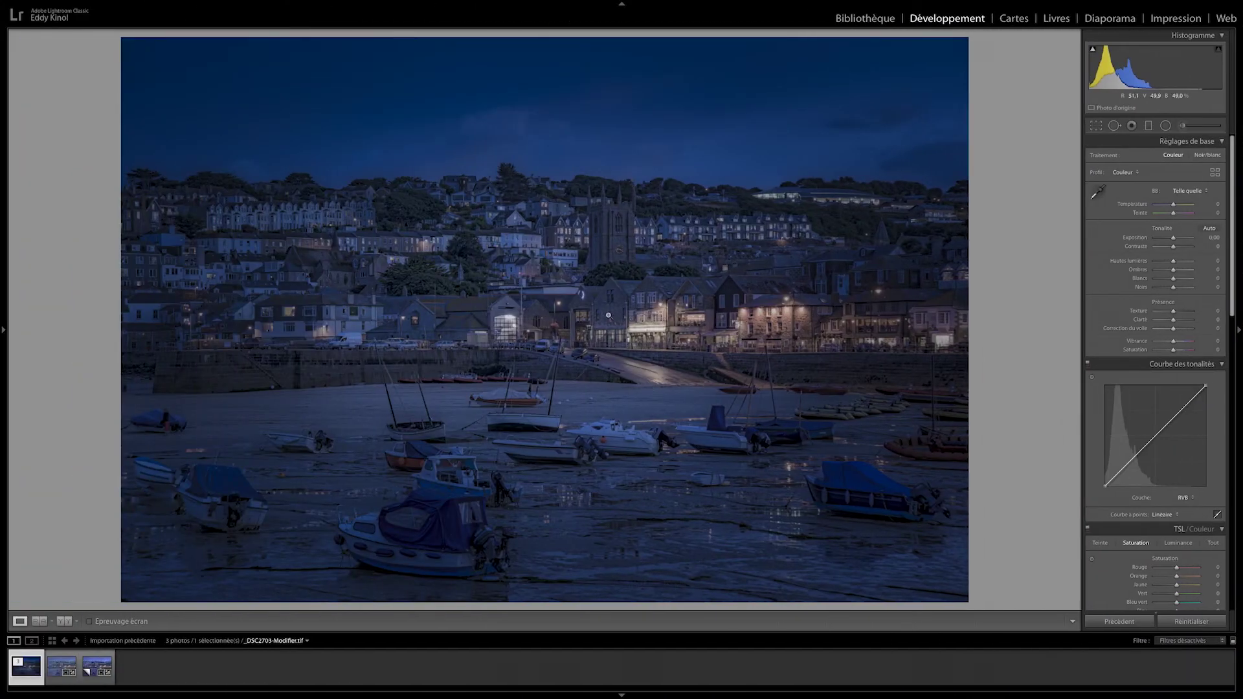
left_click(609, 257)
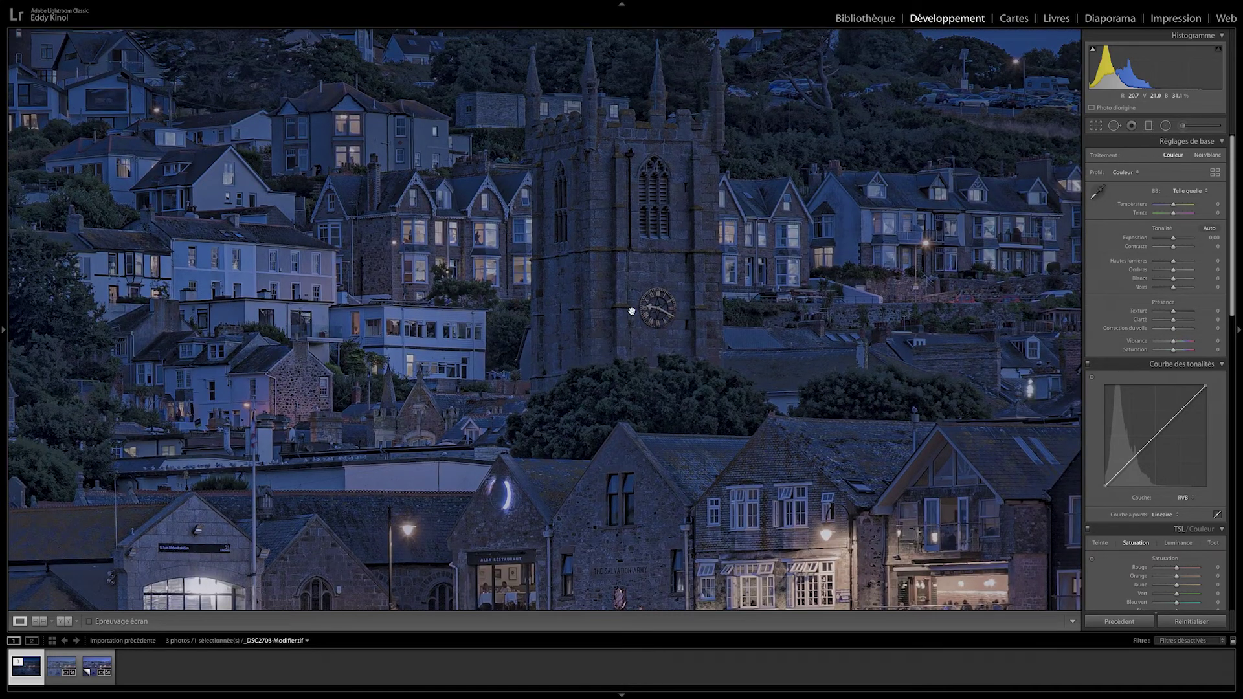
left_click(632, 311)
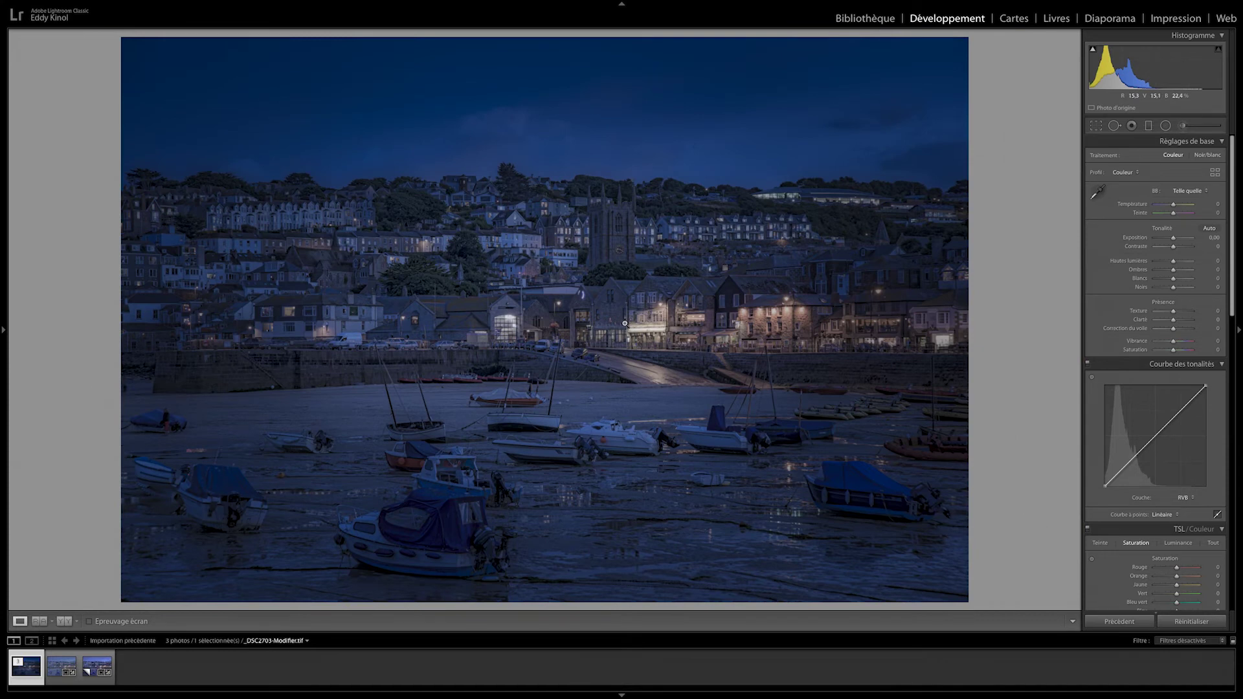
key("Right")
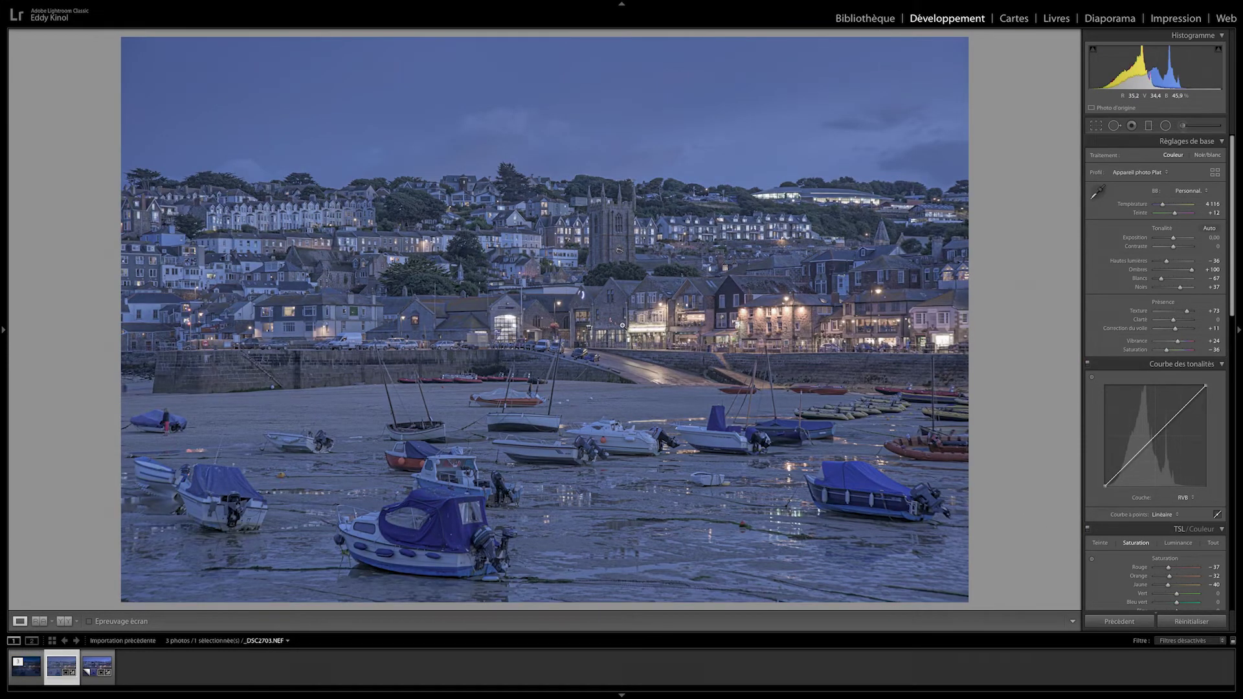
key("Left")
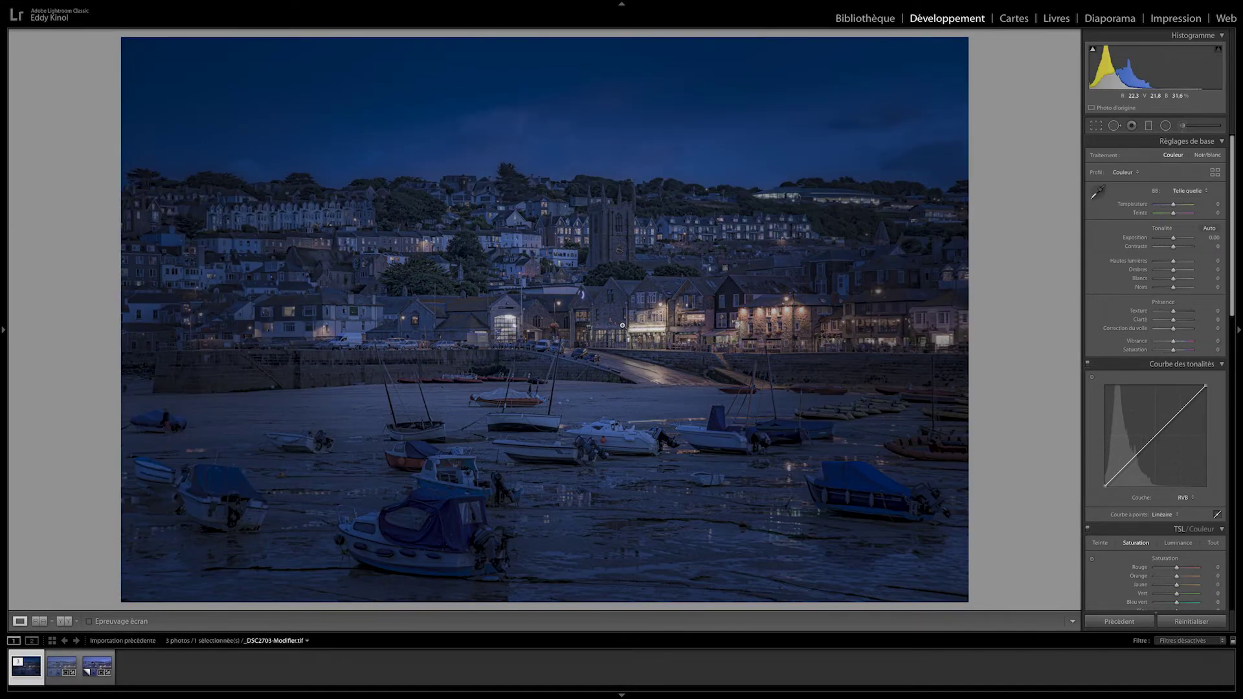
key("Right")
key("Right")
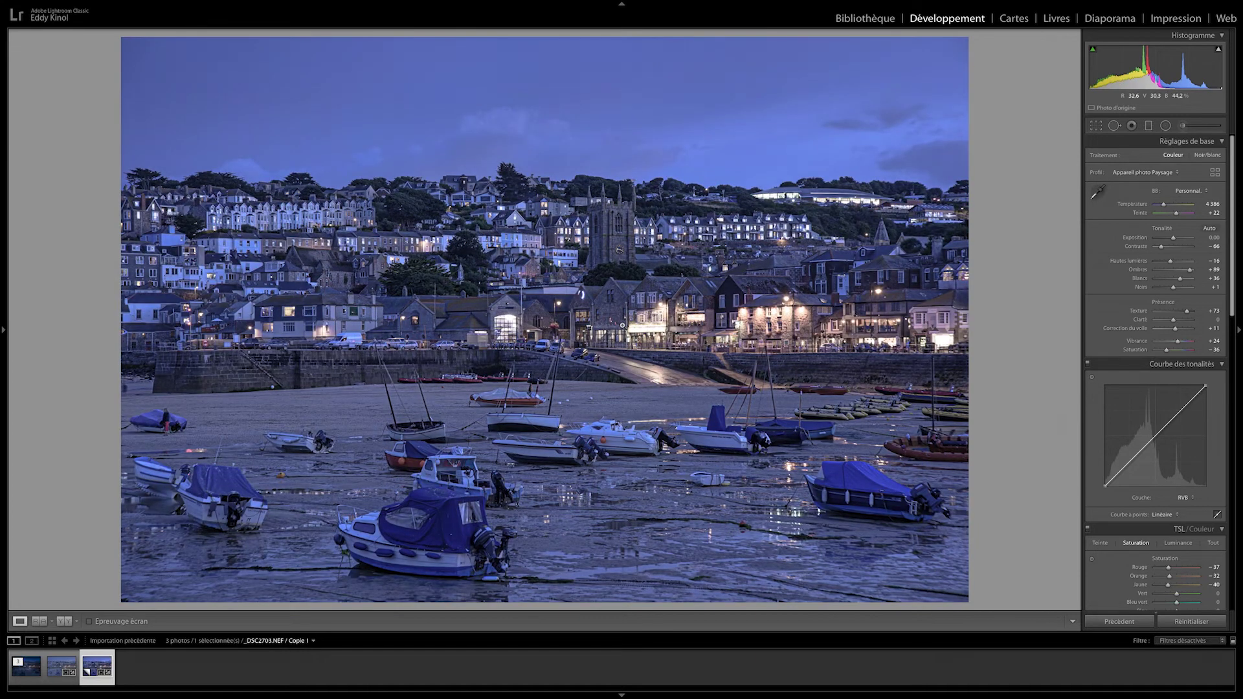
key("Left")
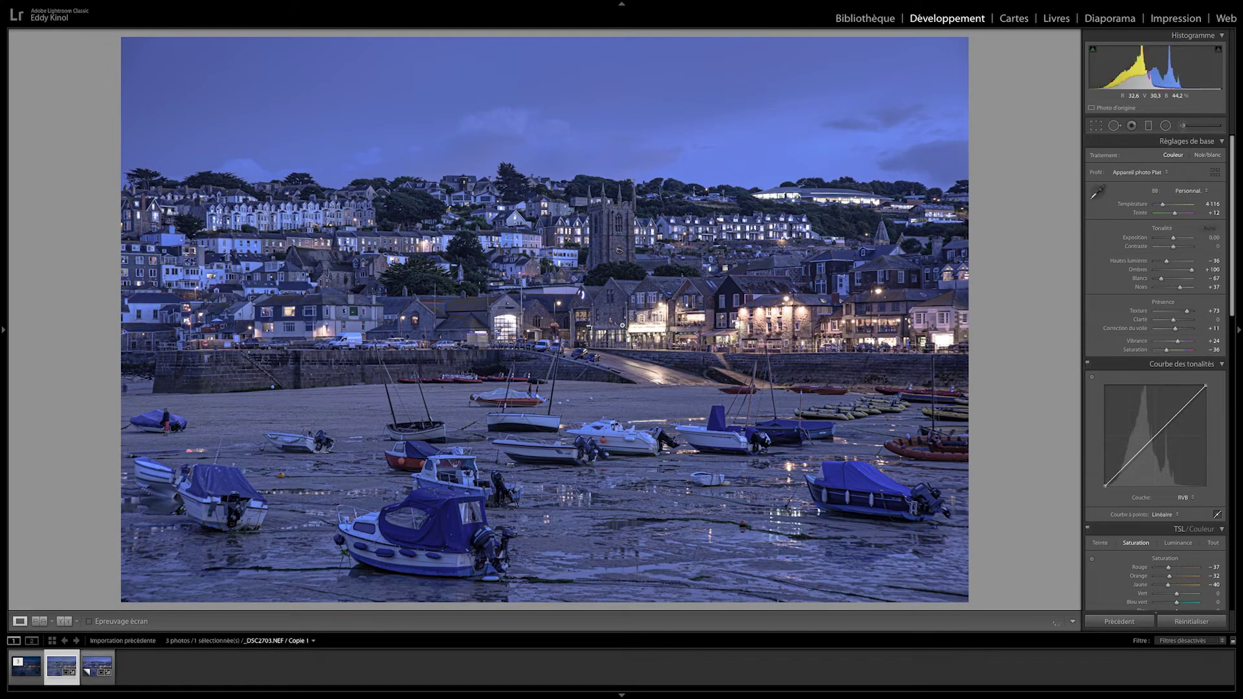
key("Right")
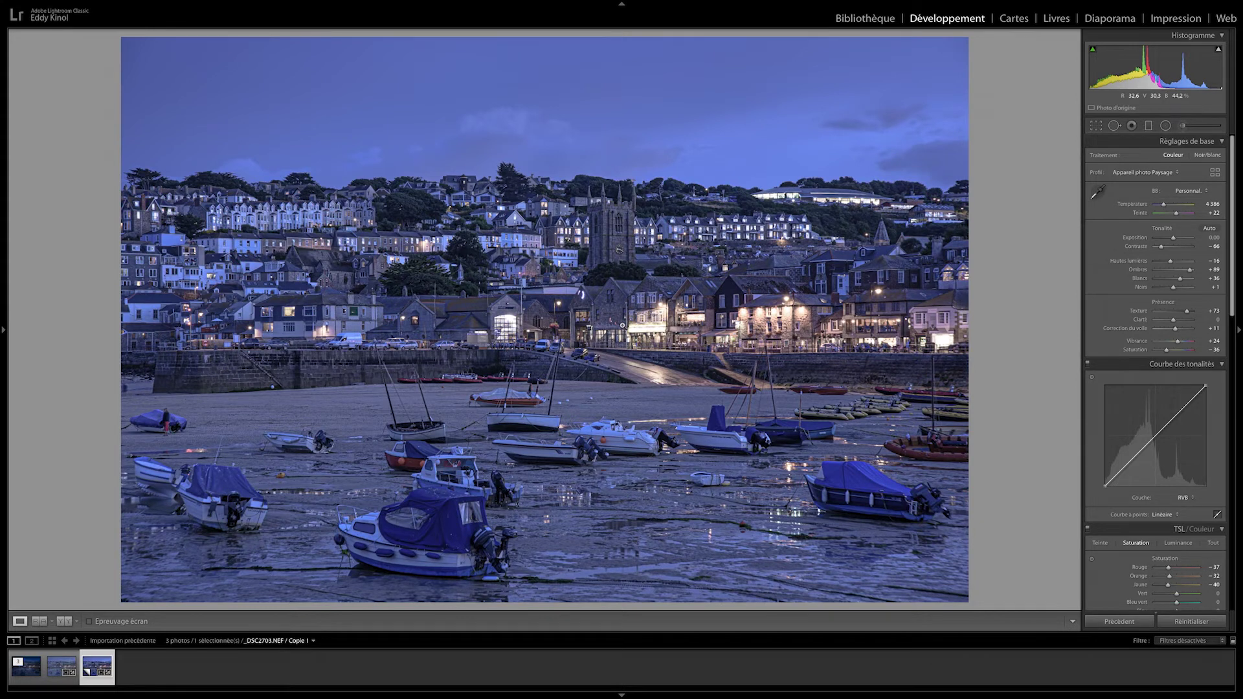
key("Left")
key("Left")
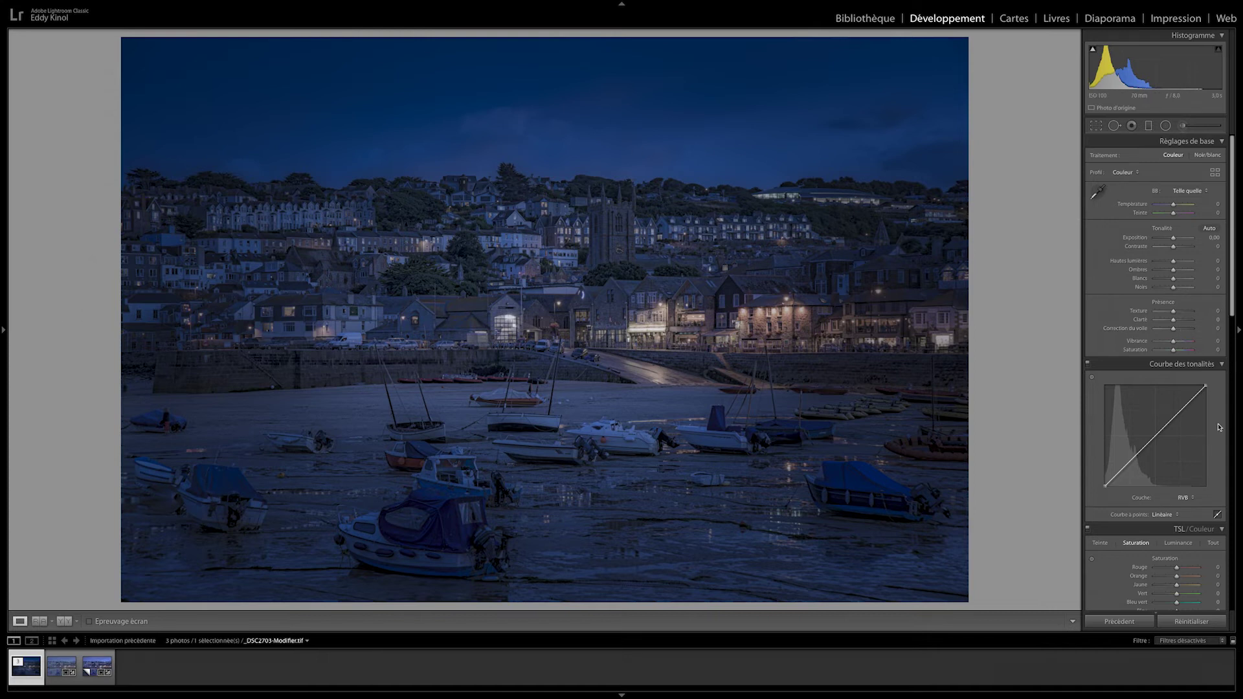
Step: Pull the red channel tone curve's midpoint down to shift toward cyan
left_click(1185, 497)
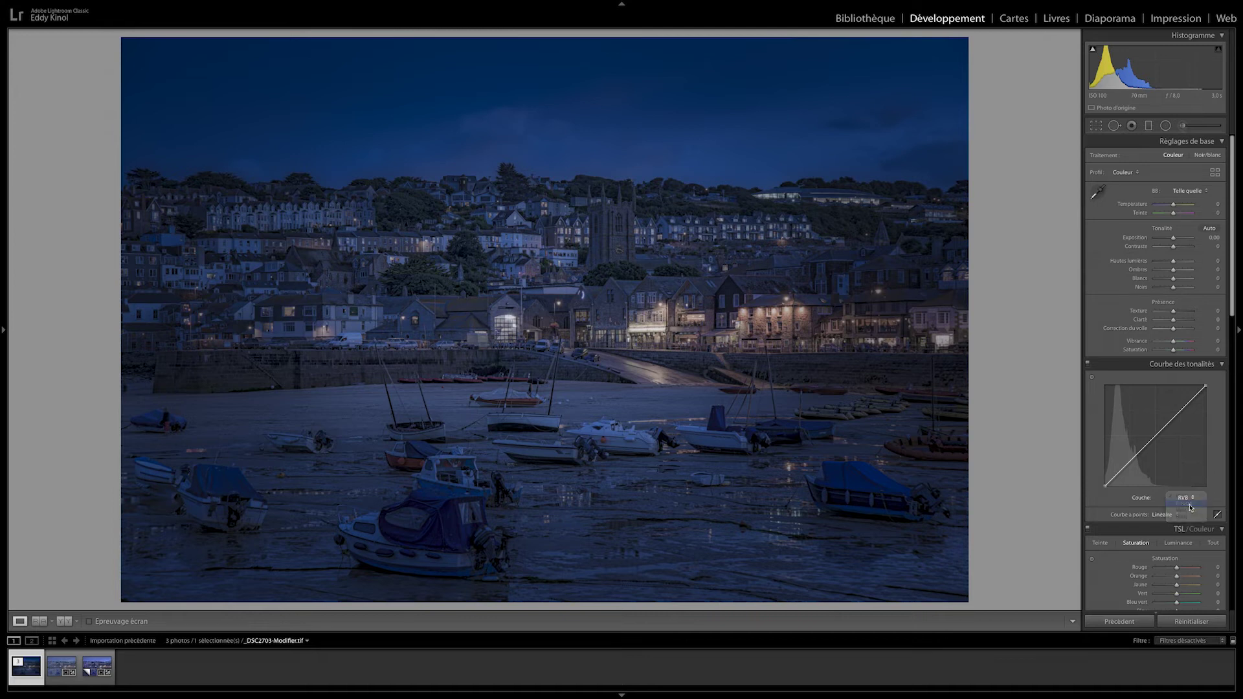
left_click(1190, 507)
left_click(1158, 436)
left_click_drag(1157, 436, 1158, 436)
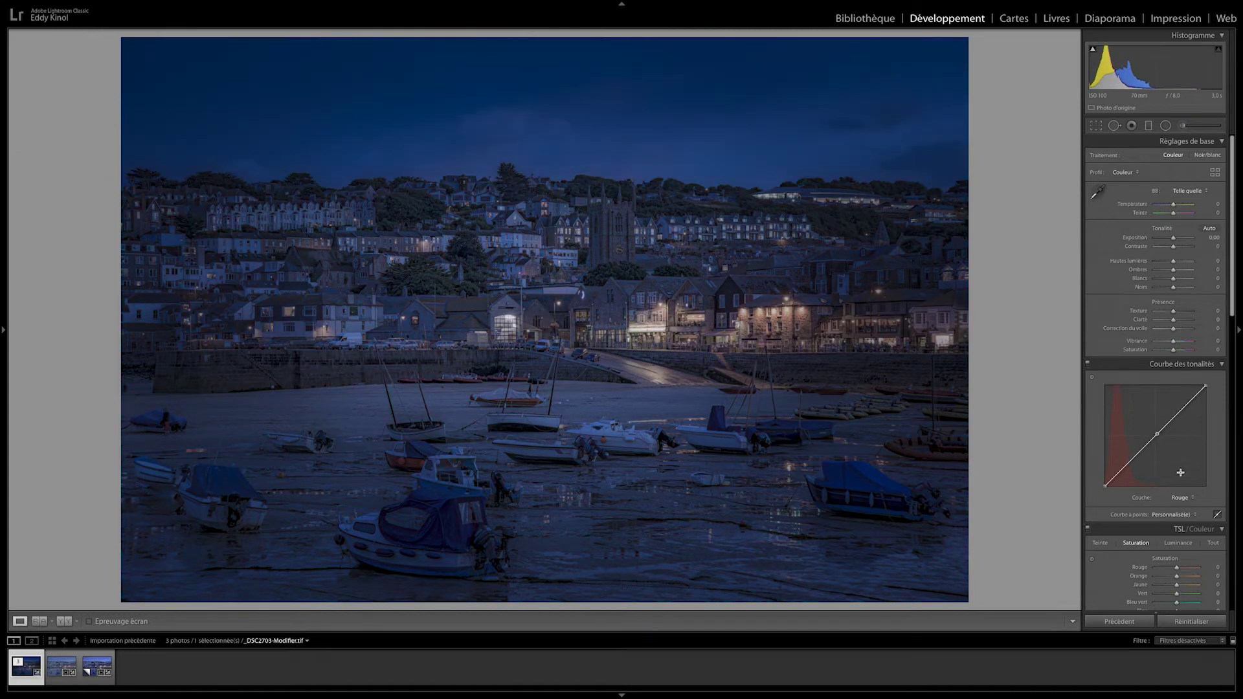
left_click_drag(1158, 434, 1155, 435)
Step: Add a centre point on the green curve and lift the blue curve's midpoint slightly
left_click(1180, 497)
left_click(1156, 437)
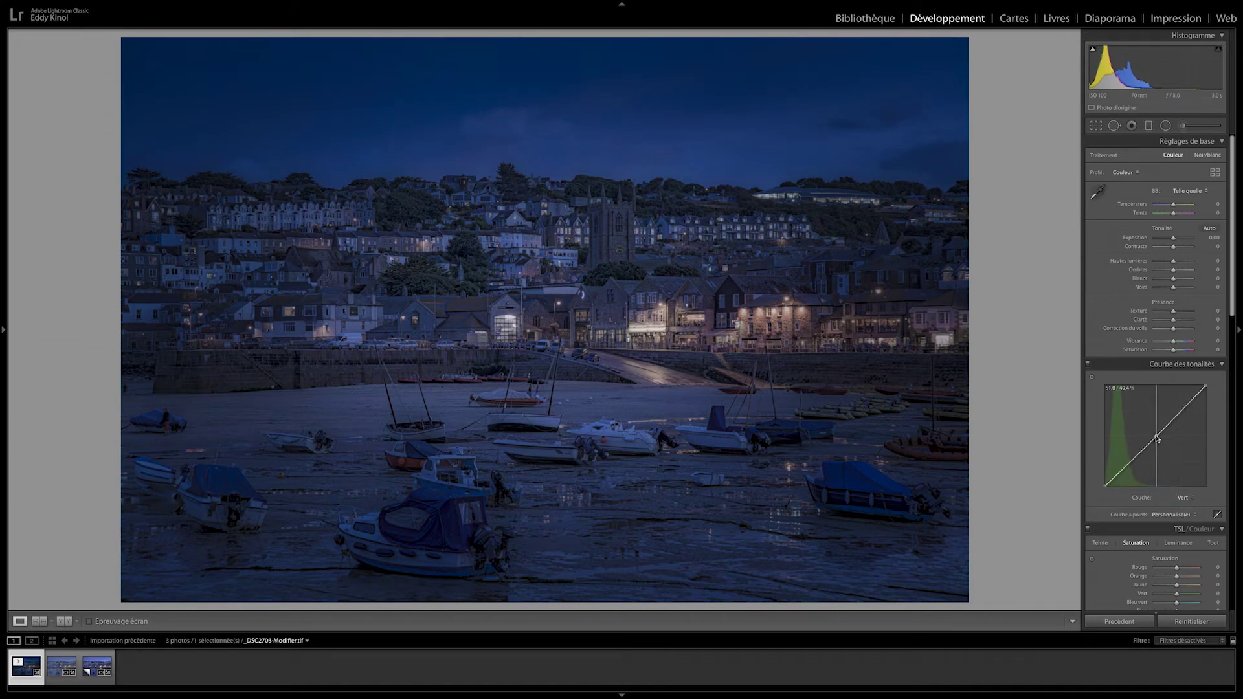
left_click_drag(1156, 437, 1156, 438)
left_click(1188, 495)
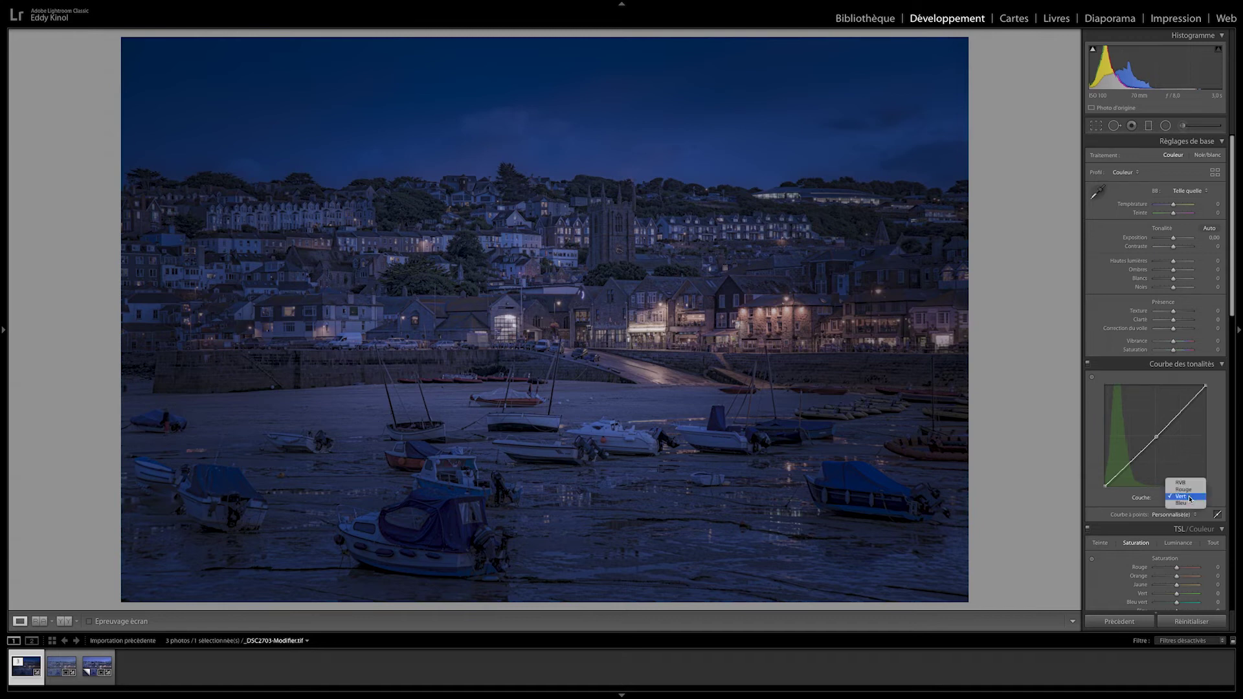
left_click(1185, 506)
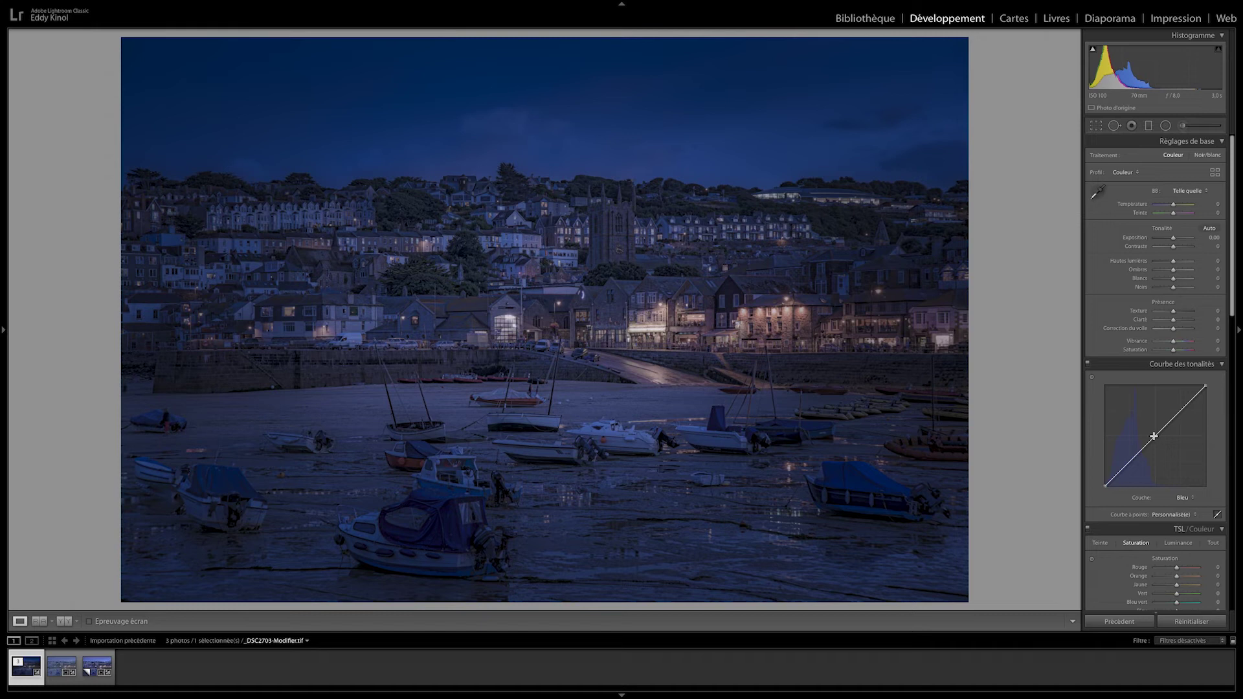
left_click_drag(1155, 434, 1155, 439)
Step: Toggle the tone curve off and on to compare the photo with and without it
left_click(1088, 366)
left_click(1088, 367)
left_click(1088, 367)
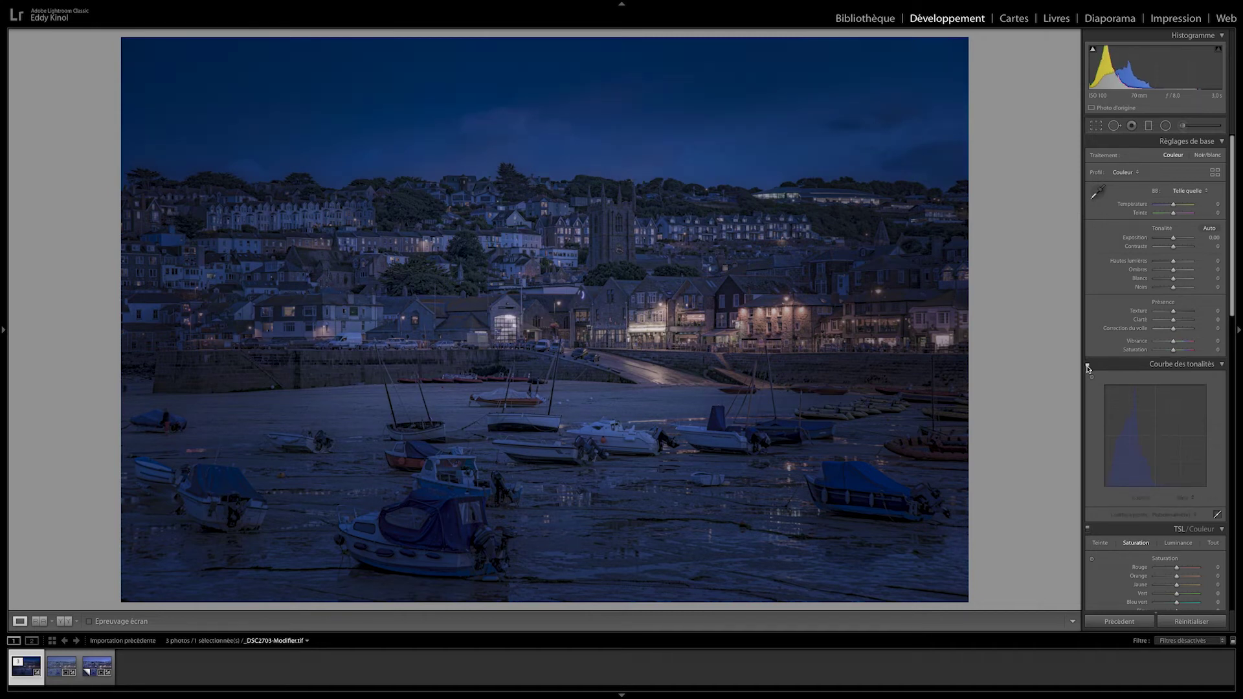
left_click(1088, 366)
left_click(1088, 367)
left_click(1088, 366)
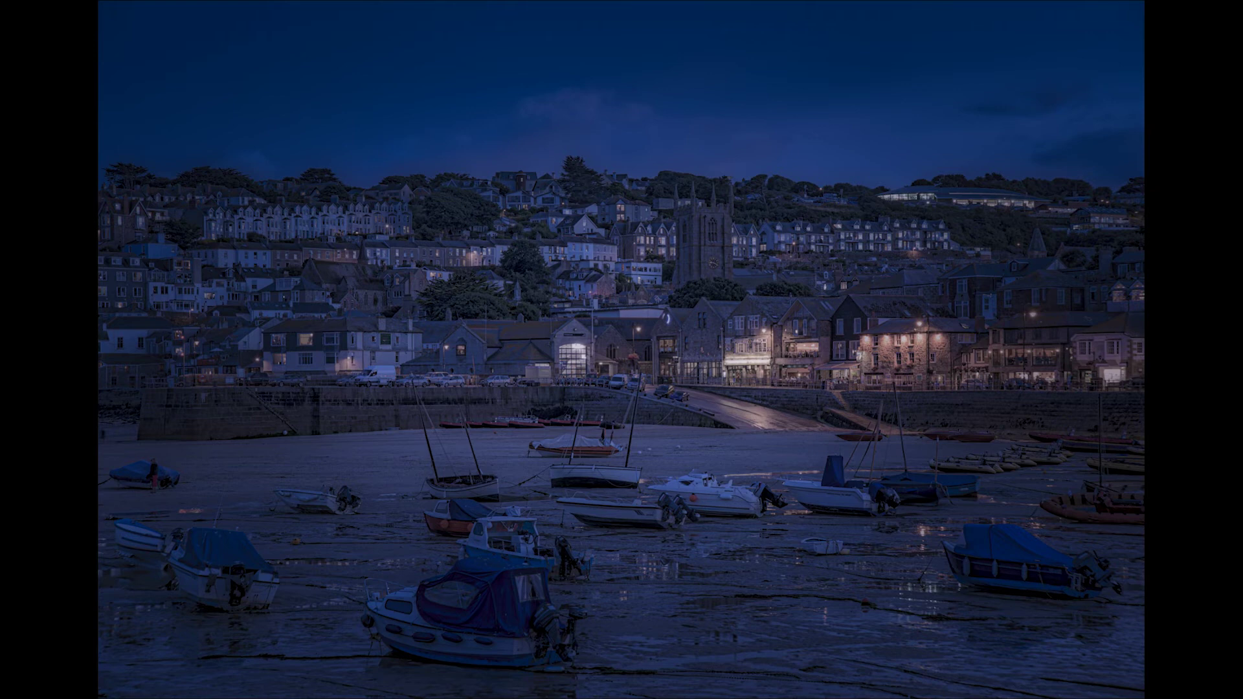
Step: Leave full screen, apply a 16:9 crop, and preview the cropped photo full screen
key("f")
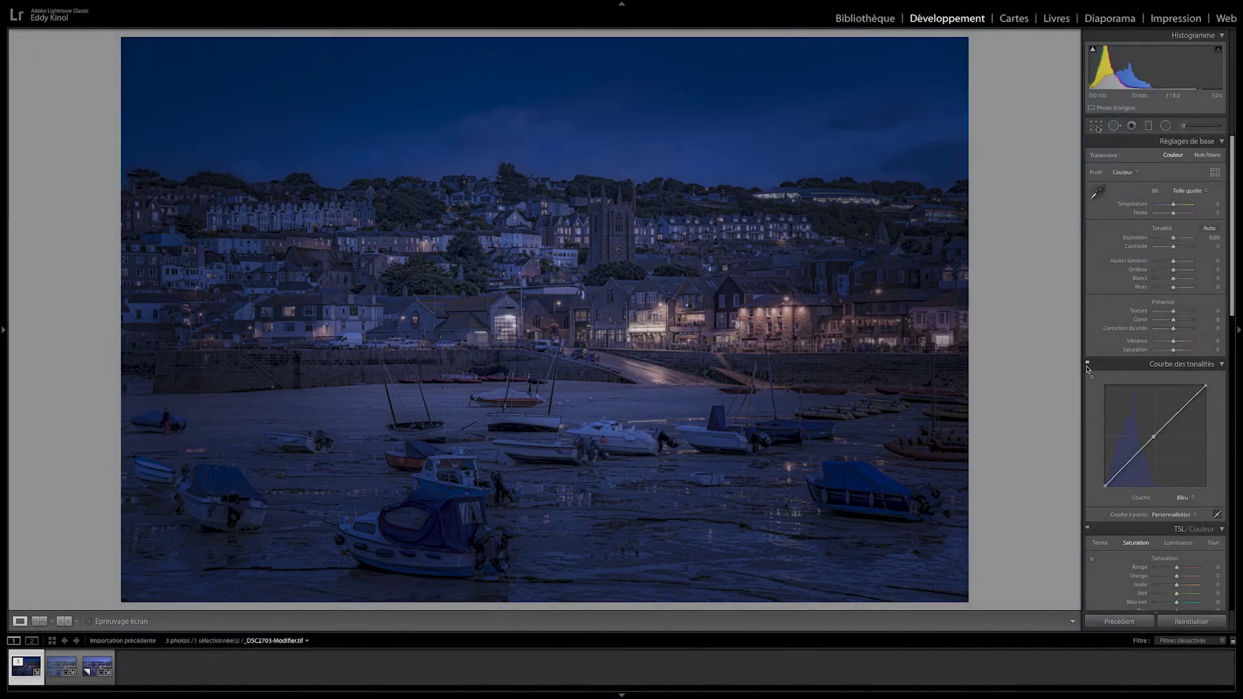
key("r")
key("o")
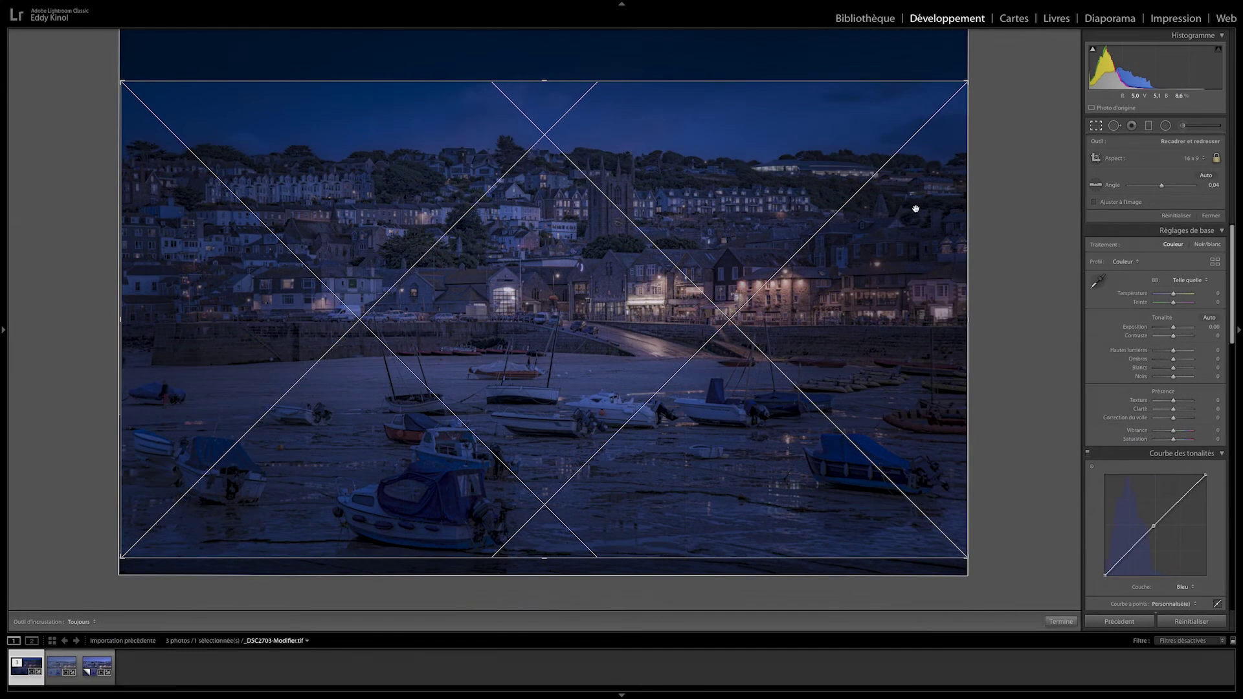
key("Return")
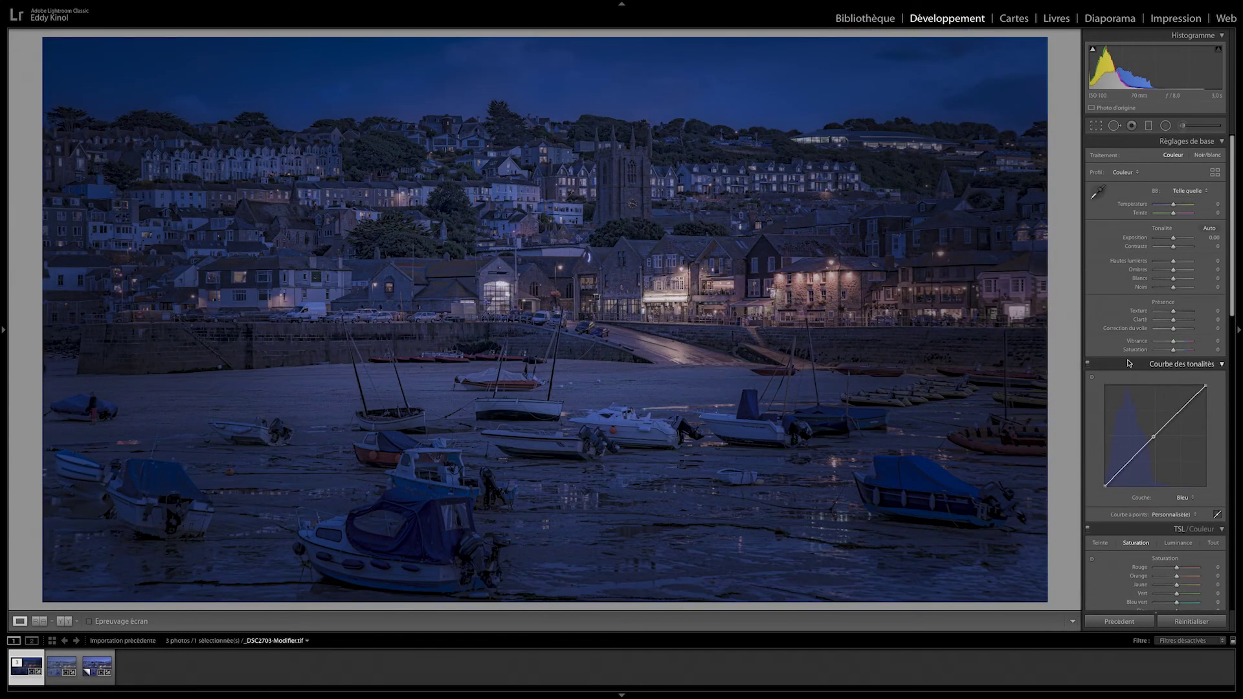
left_click(1128, 364)
key("f")
Step: Set manual Lens Corrections Distortion to +14 and view the uncorrected Before version
scroll(1108, 448, "down", 10)
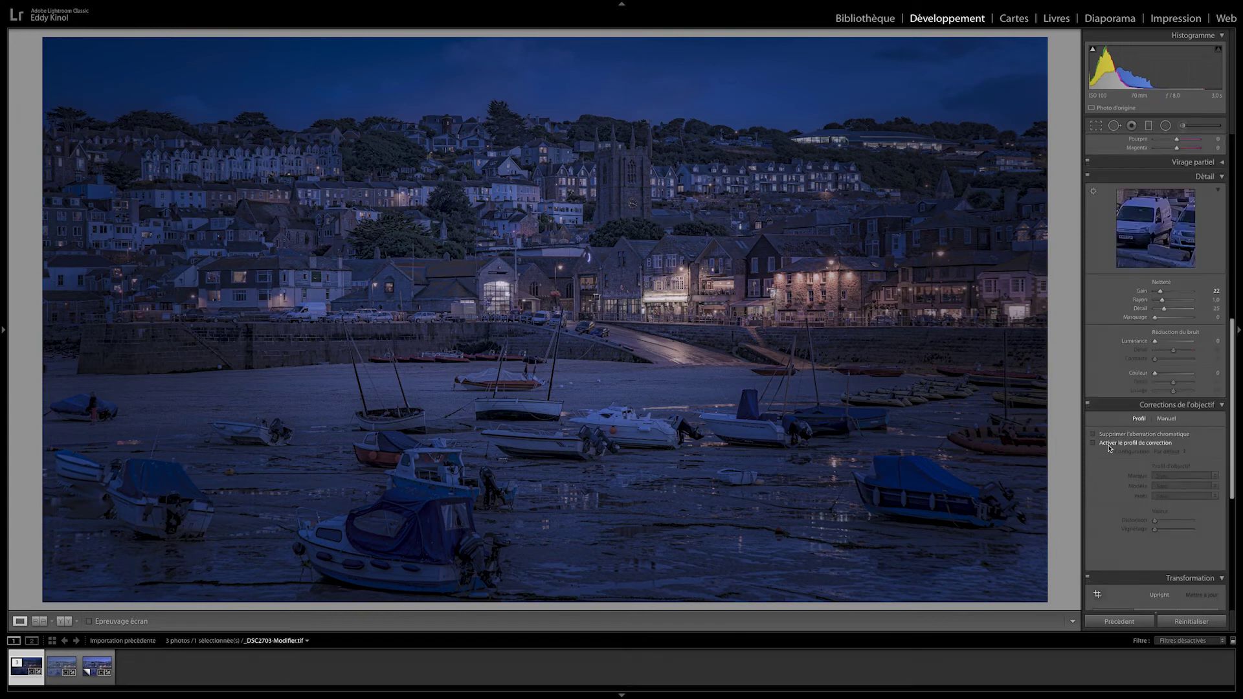
left_click(1167, 420)
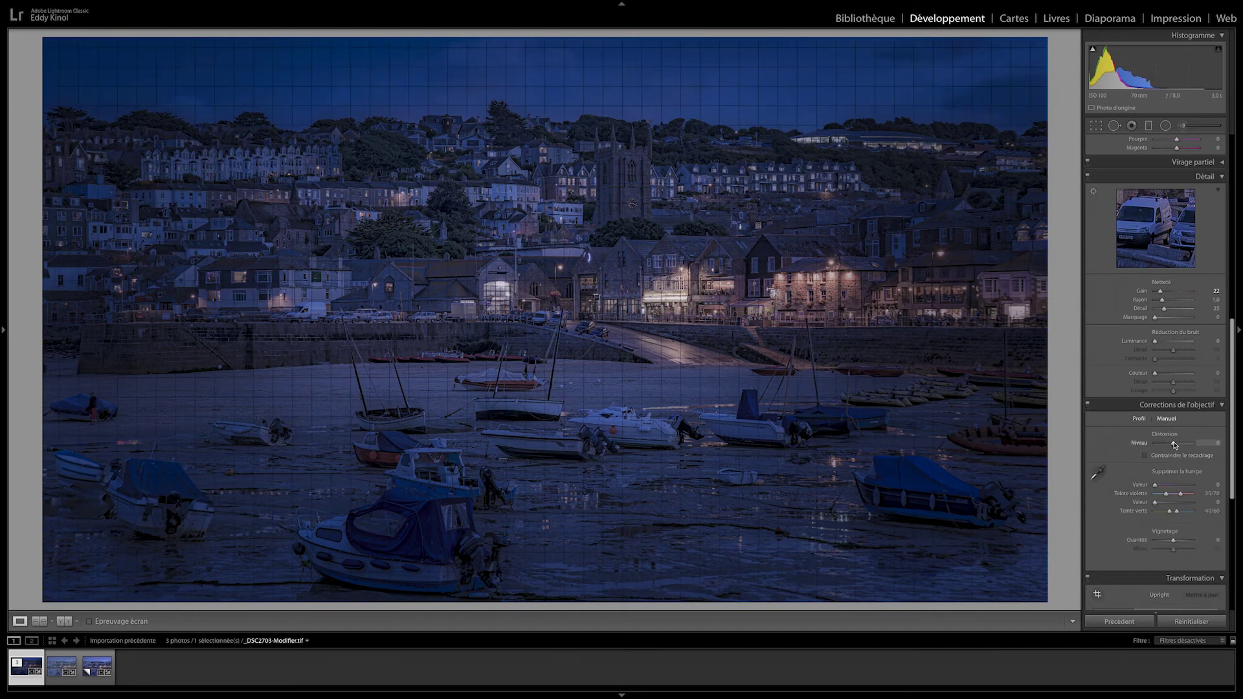
left_click_drag(1174, 444, 1176, 444)
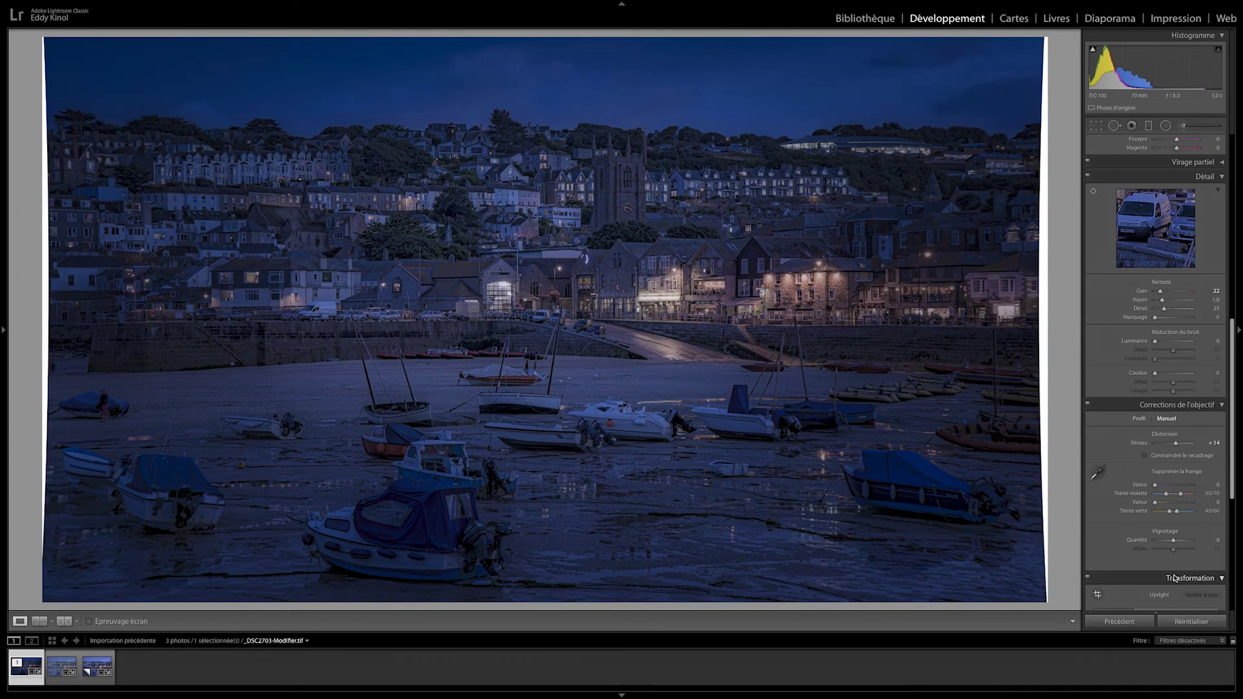
key("backslash")
key("backslash")
key("backslash")
key("backslash")
key("backslash")
key("backslash")
key("backslash")
key("backslash")
Step: Pull the locked 16:9 crop's right and left edges inward past the curved borders and apply
left_click(1096, 125)
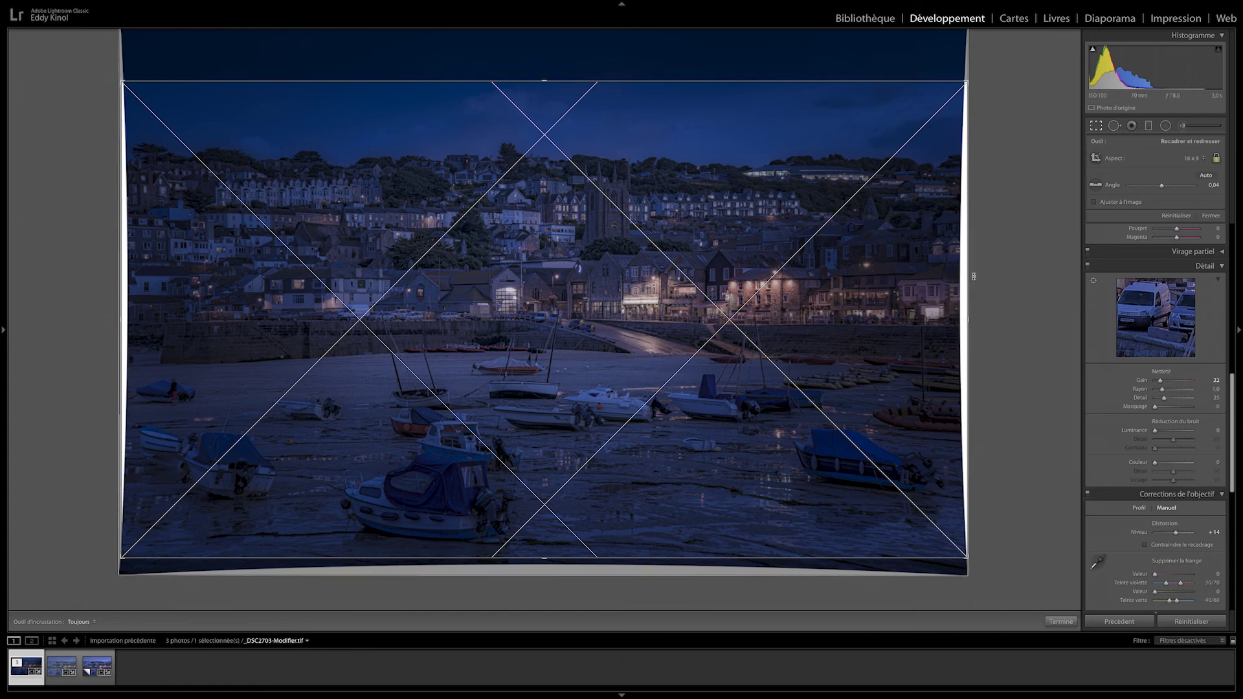
left_click_drag(969, 319, 955, 319)
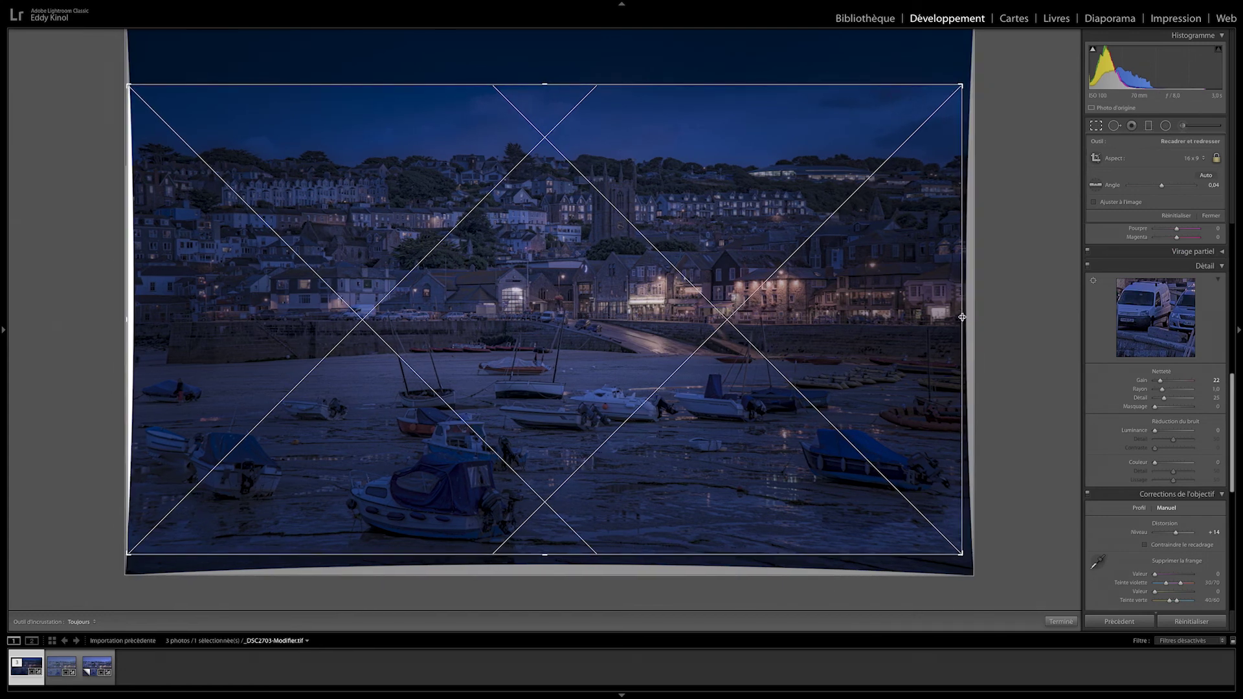
left_click_drag(123, 310, 139, 311)
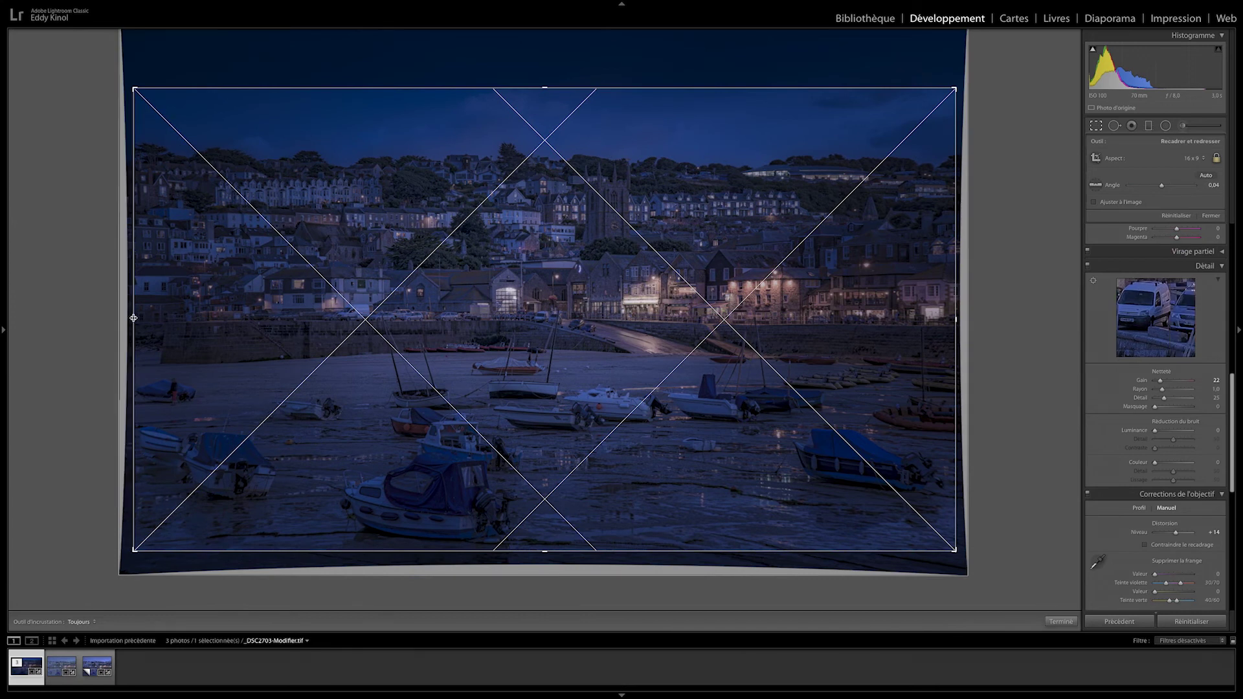
key("Return")
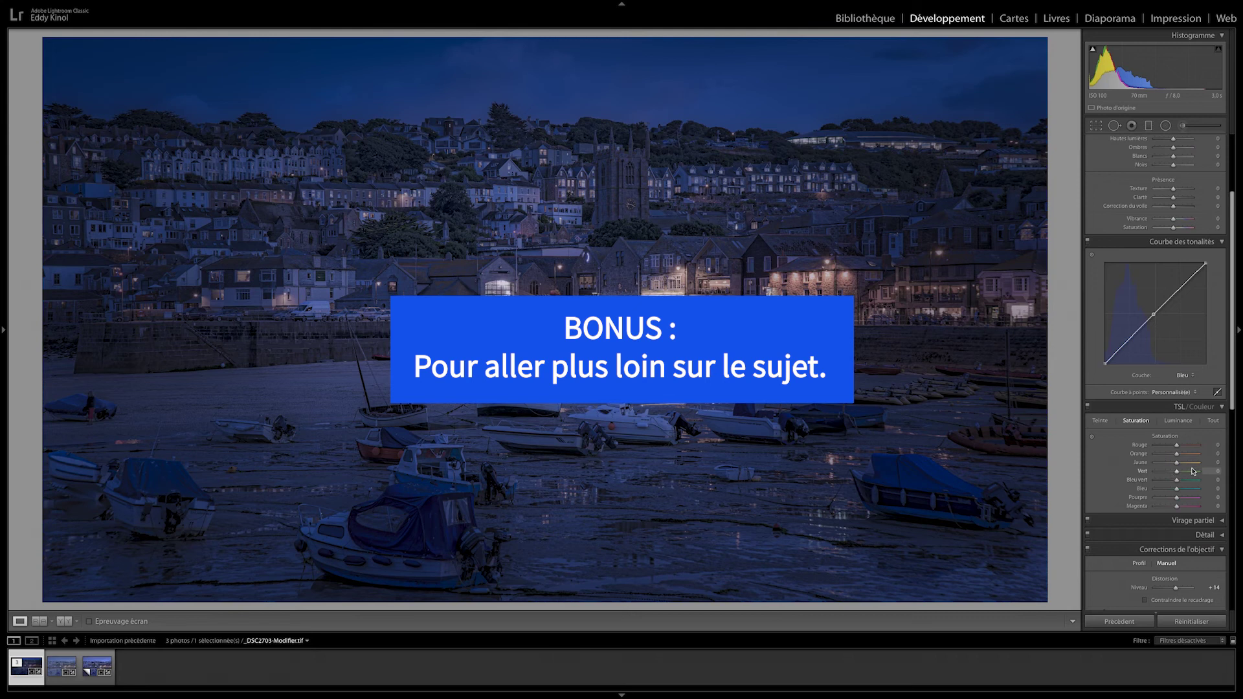
Step: Darken yellows to -24 HSL luminance and toggle HSL to compare
scroll(1195, 471, "down", 3)
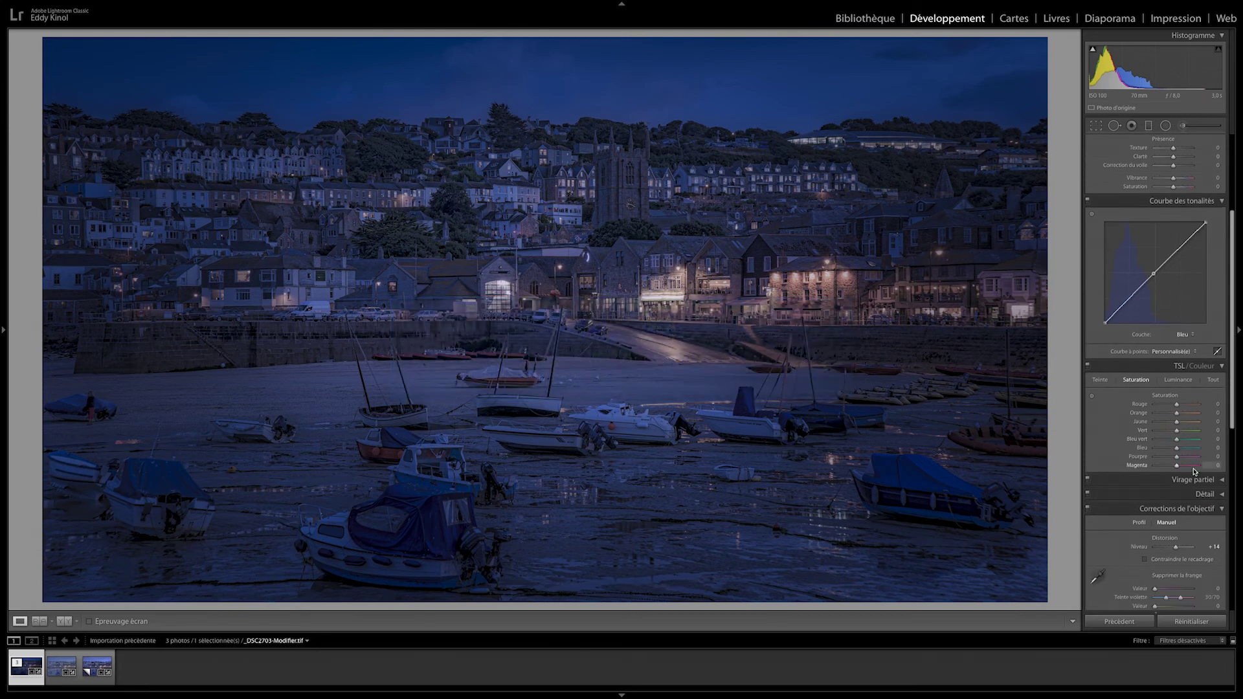
scroll(1195, 471, "up", 1)
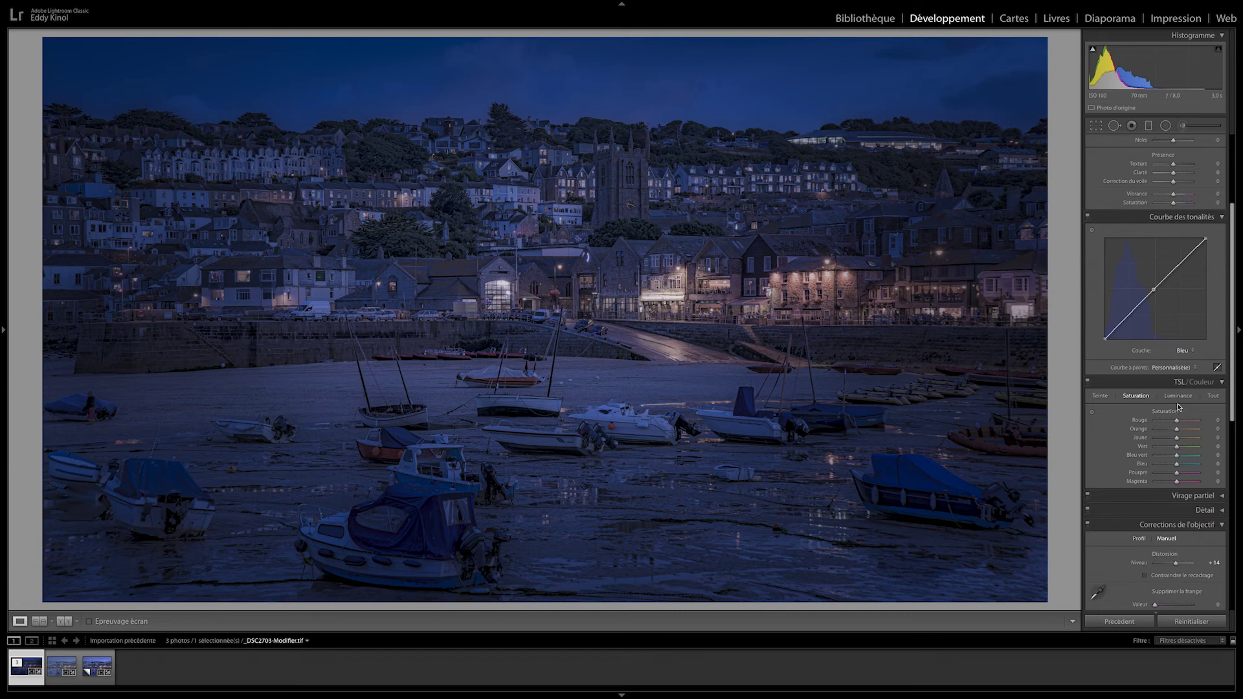
scroll(1178, 406, "down", 4)
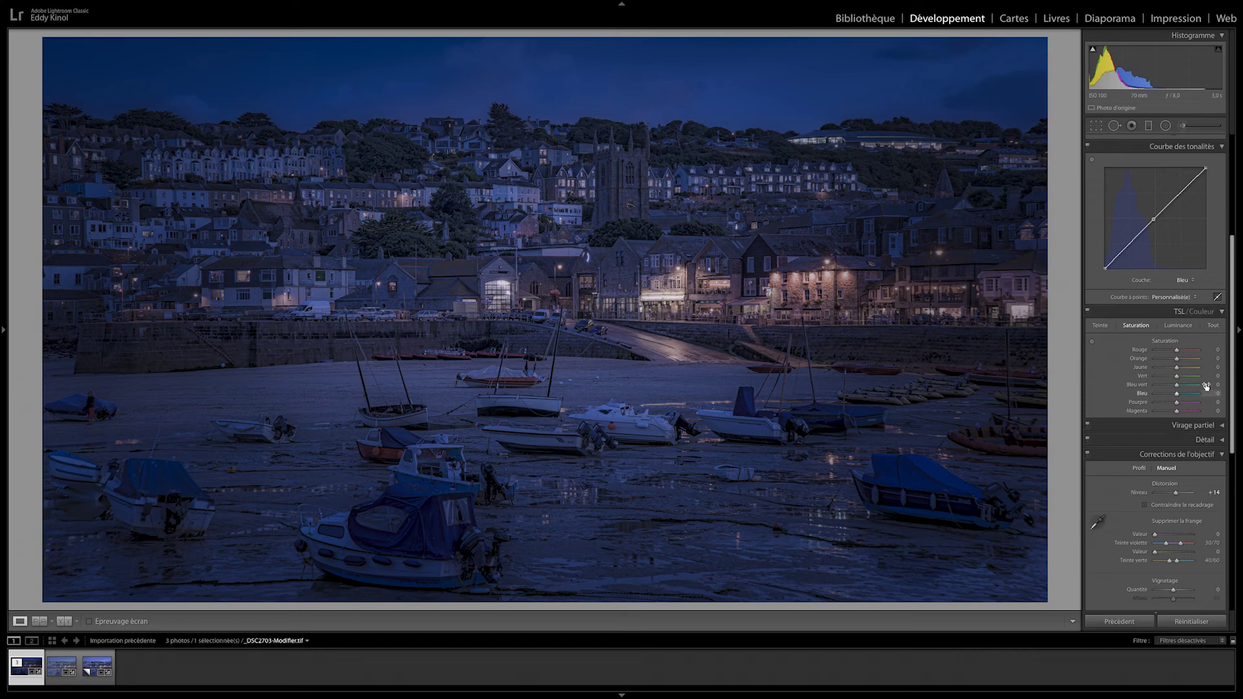
left_click(1180, 325)
left_click_drag(1177, 370, 1169, 354)
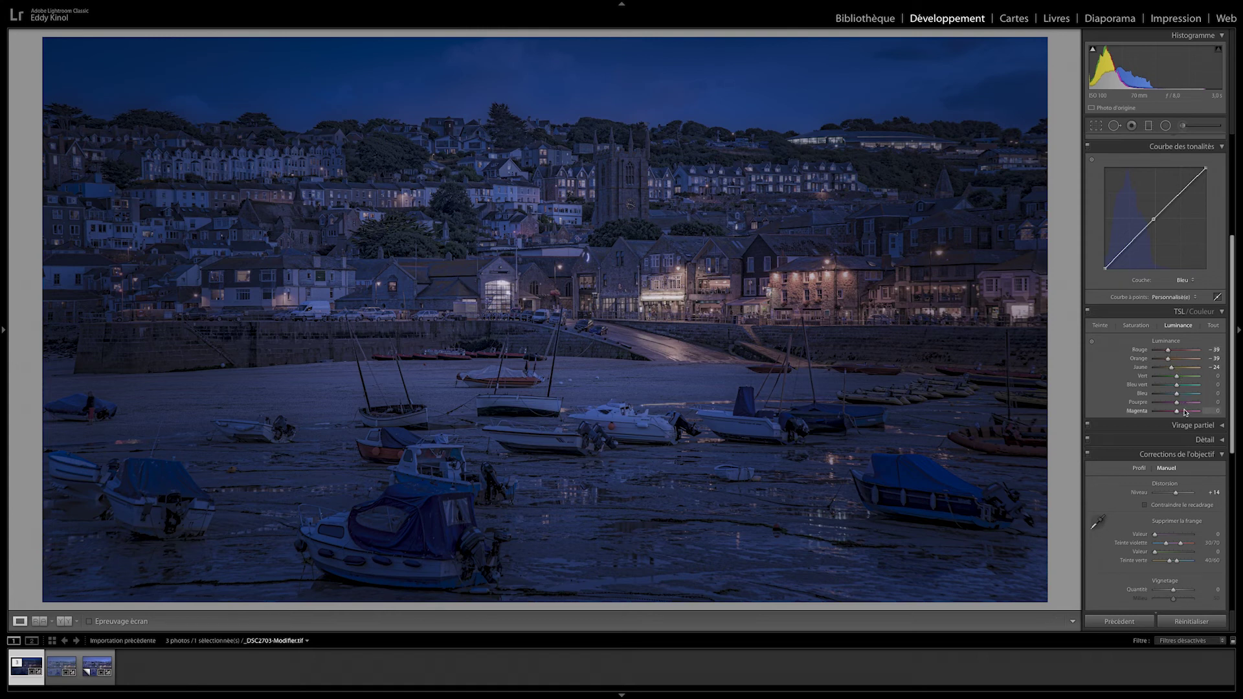
left_click(1089, 313)
left_click(1088, 314)
left_click(1088, 314)
left_click(1089, 314)
left_click(1089, 314)
Step: Desaturate reds to -32, shift orange hue to -24, and toggle HSL to compare
left_click(1136, 325)
mouse_move(1173, 352)
left_mouse_down()
mouse_move(1169, 368)
mouse_move(1173, 358)
left_mouse_up()
left_click(1100, 325)
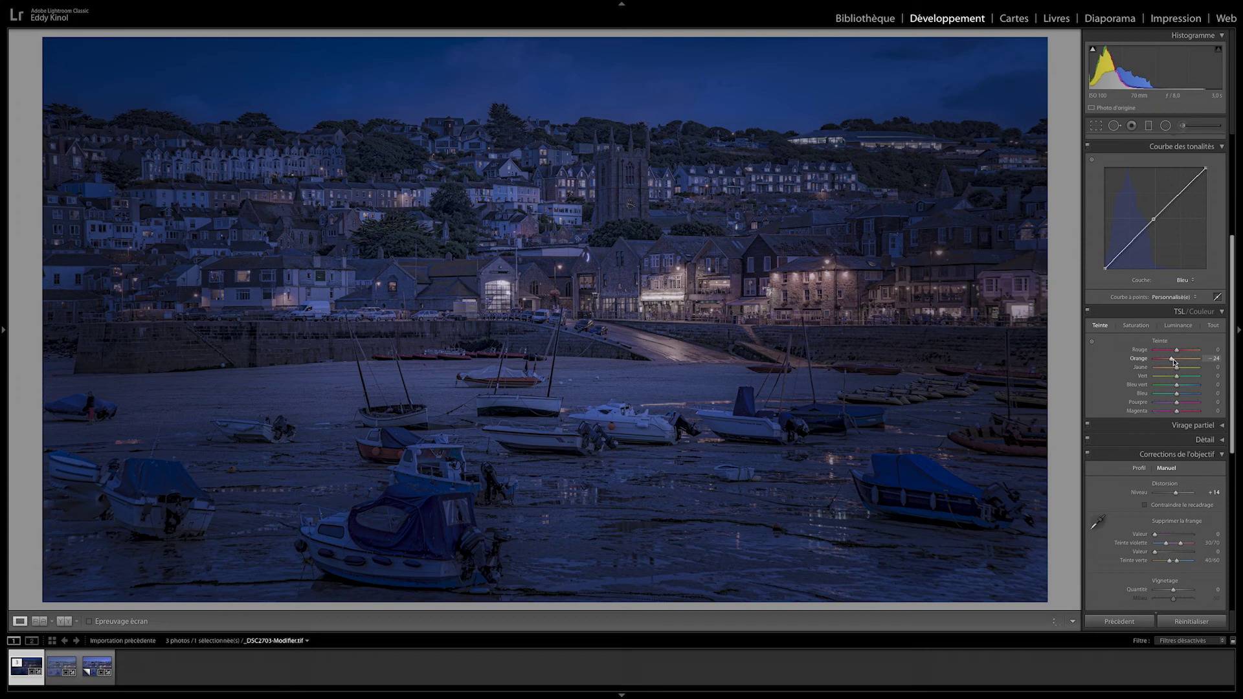
left_click(1136, 325)
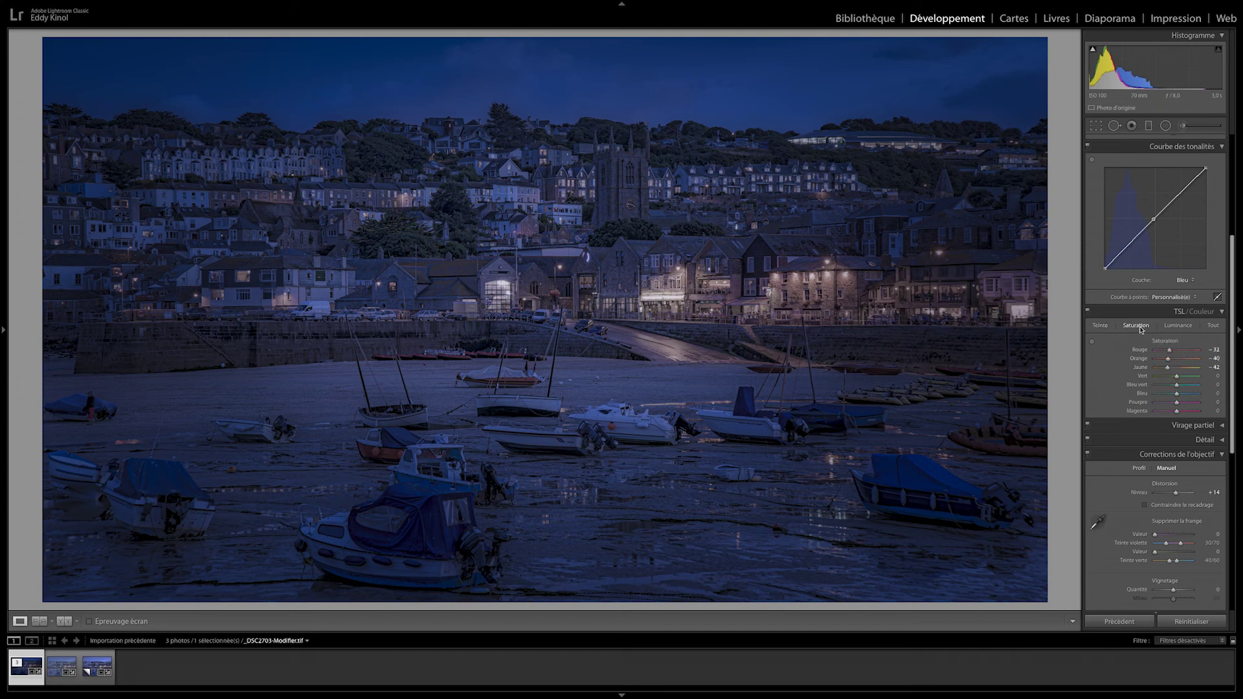
left_click(1088, 312)
left_click(1088, 314)
left_click(1088, 314)
left_click(1088, 313)
left_click(1088, 313)
left_click(1088, 313)
Step: Lower the photo's overall saturation to -28 in the Basic panel
scroll(1142, 356, "up", 3)
scroll(1142, 358, "up", 3)
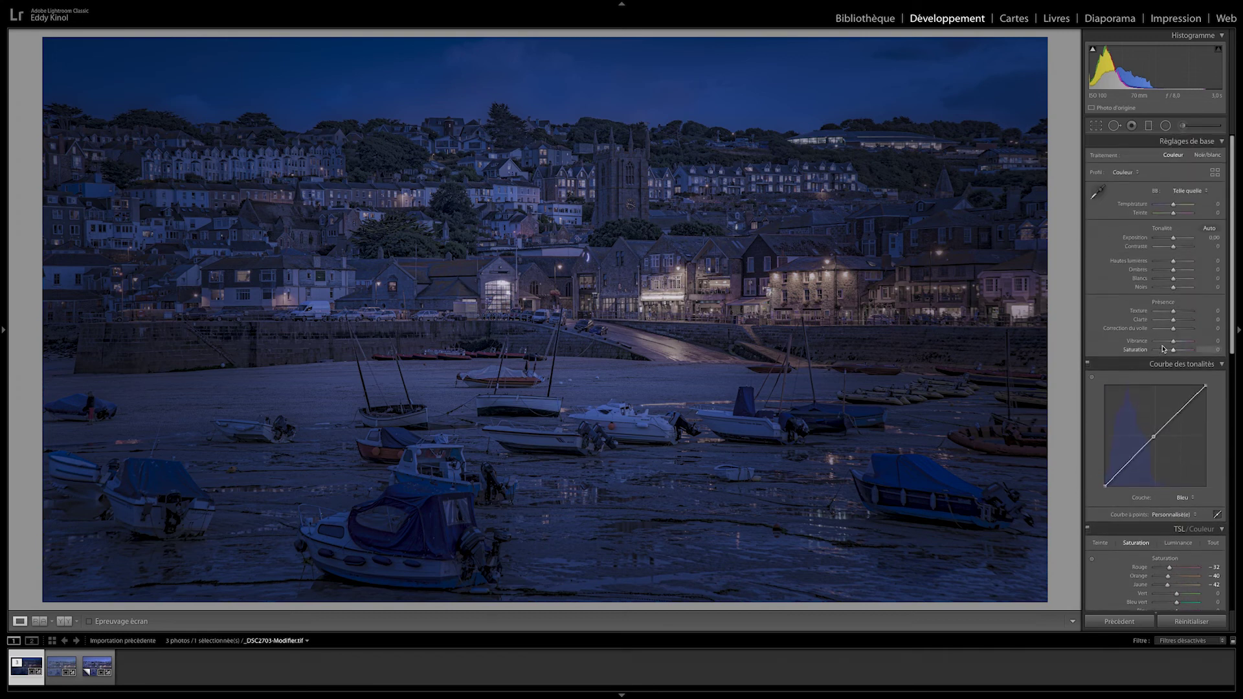
left_click_drag(1174, 352, 1169, 352)
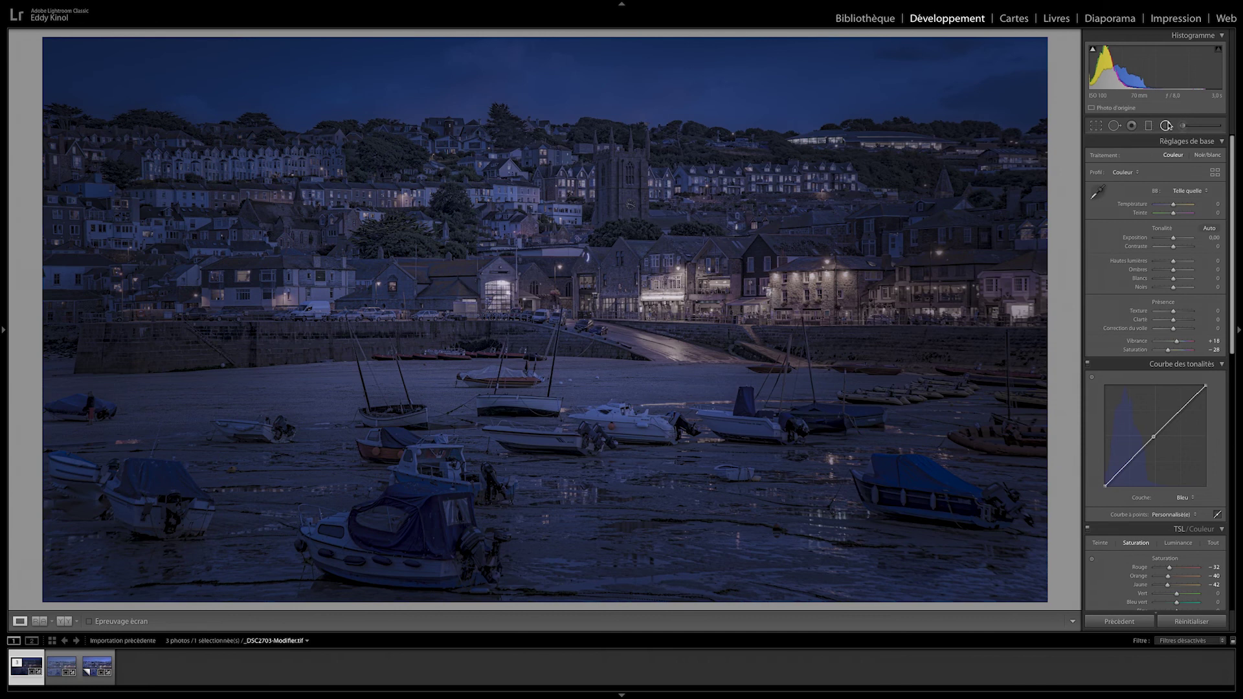
left_click(1166, 125)
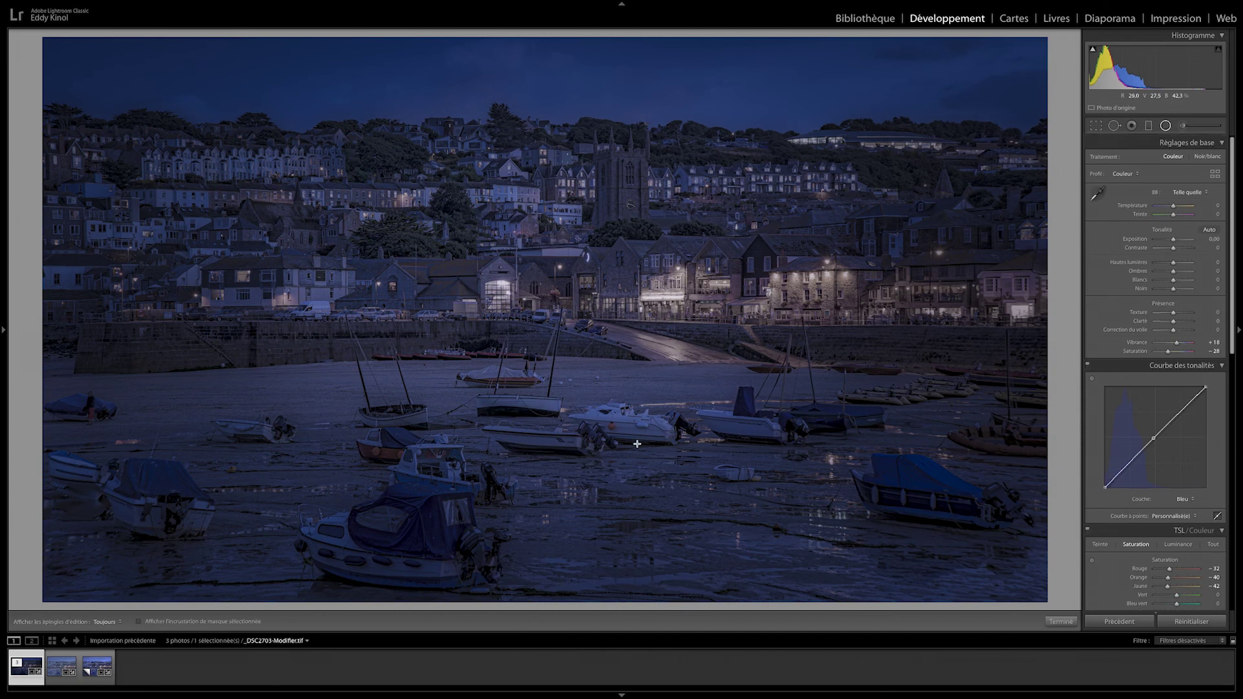
Step: Draw a radial filter over the central boats with texture 0, raised exposure and softer feather
left_click_drag(617, 449, 740, 549)
left_click_drag(617, 449, 679, 517)
double_click(1135, 251)
left_click_drag(1180, 189, 1182, 189)
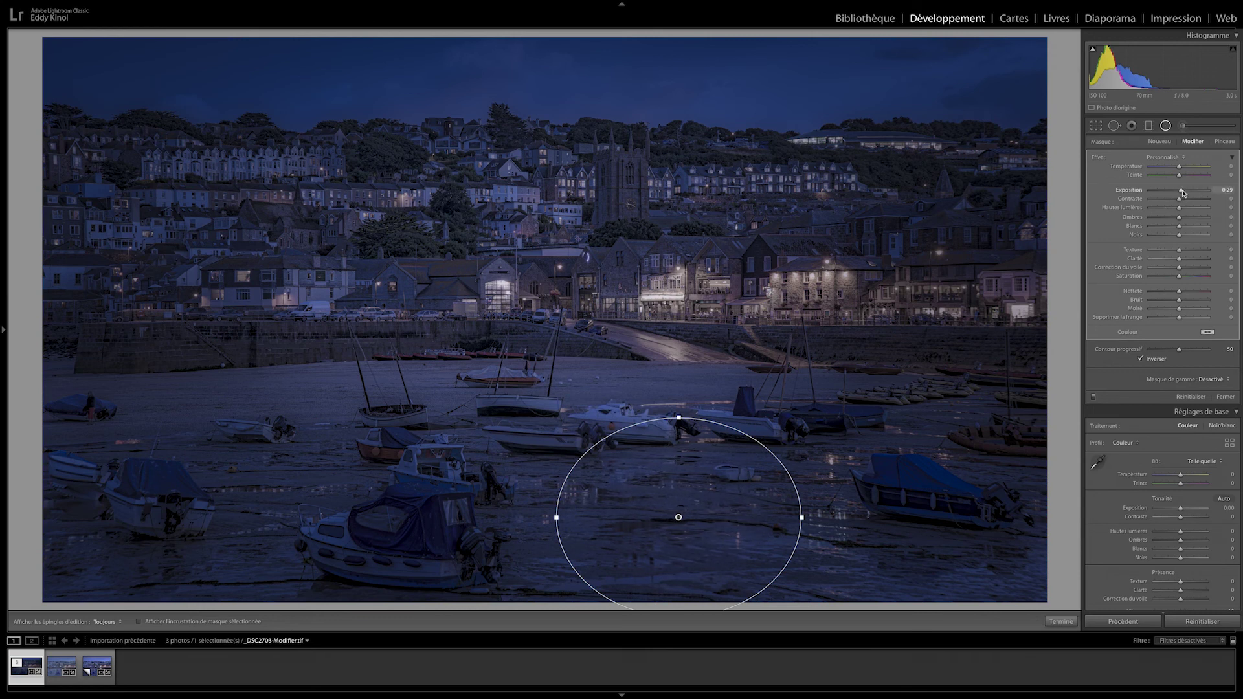
left_click_drag(1179, 349, 1193, 349)
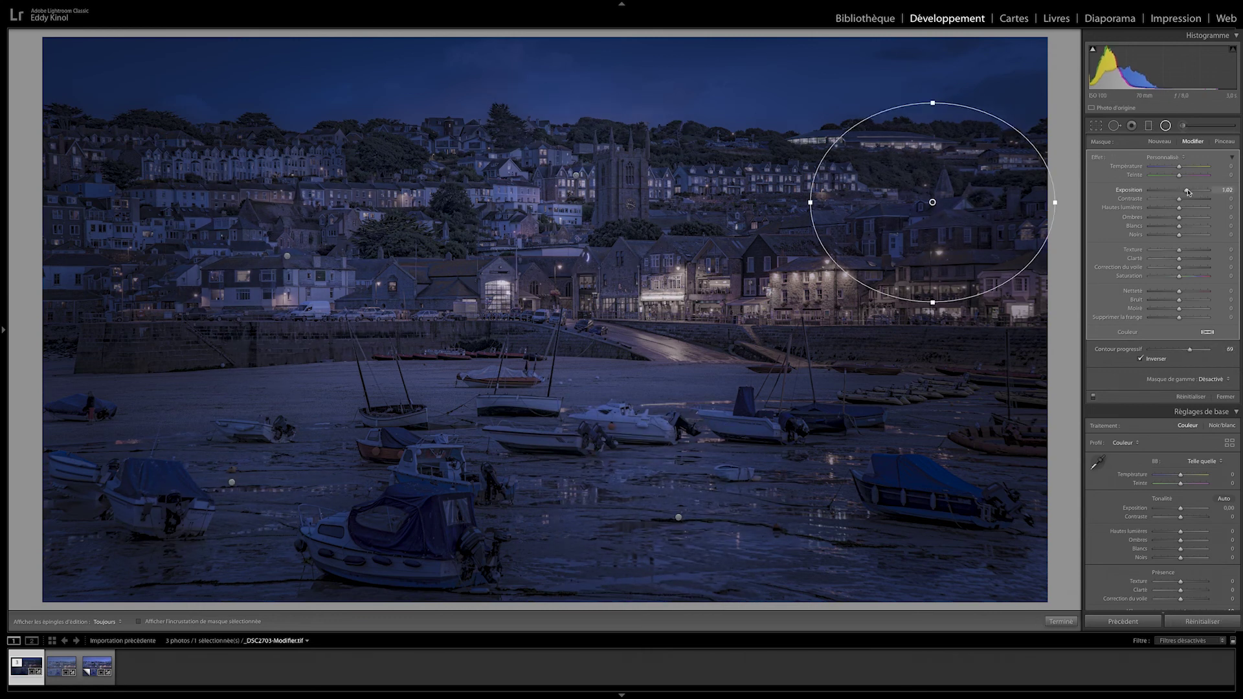
Step: Compare the boats with the radial filter on and off, then close the filter
left_click(1093, 397)
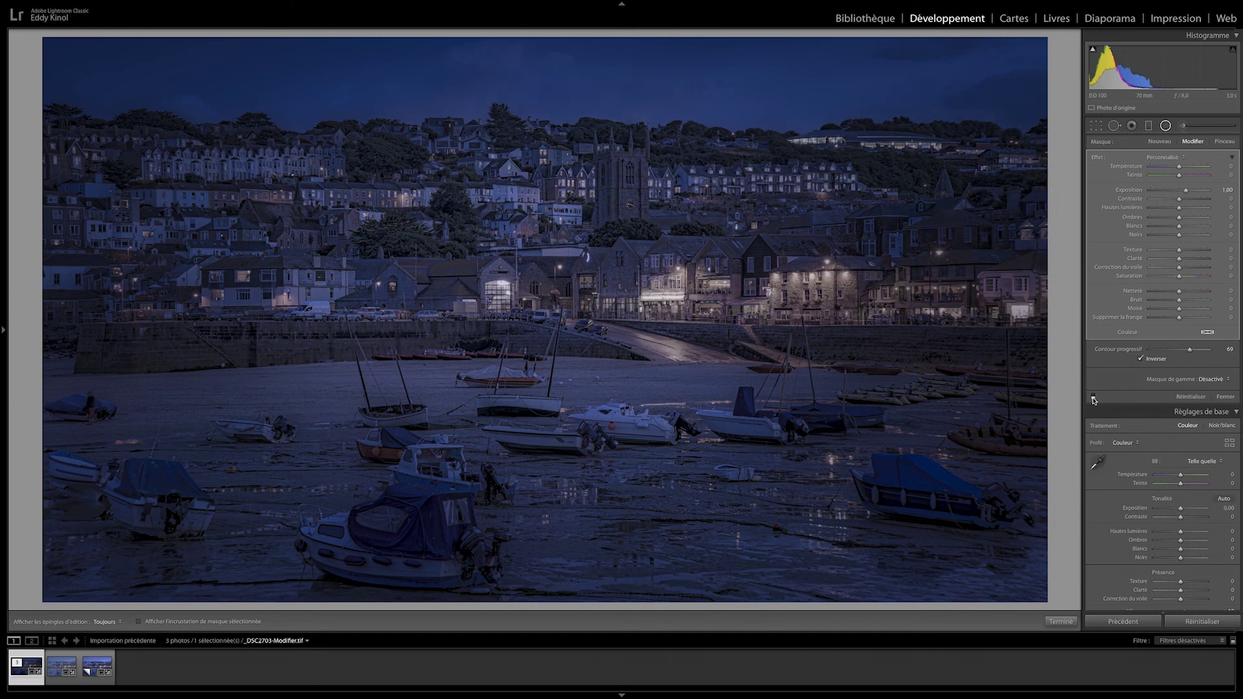
left_click(1093, 397)
left_click(1093, 398)
left_click(1093, 398)
left_click(1225, 396)
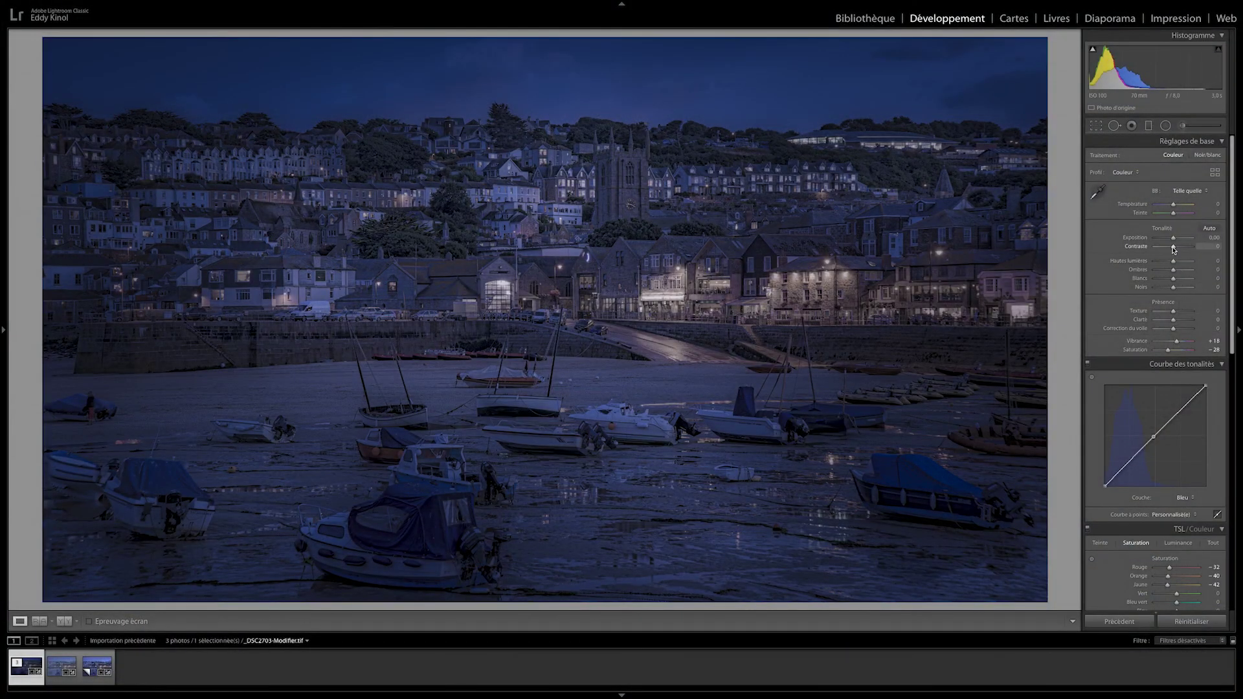
Step: In the Basic panel, set Contrast to +10 and reset Clarity to 0
left_click_drag(1175, 249, 1176, 249)
double_click(1176, 319)
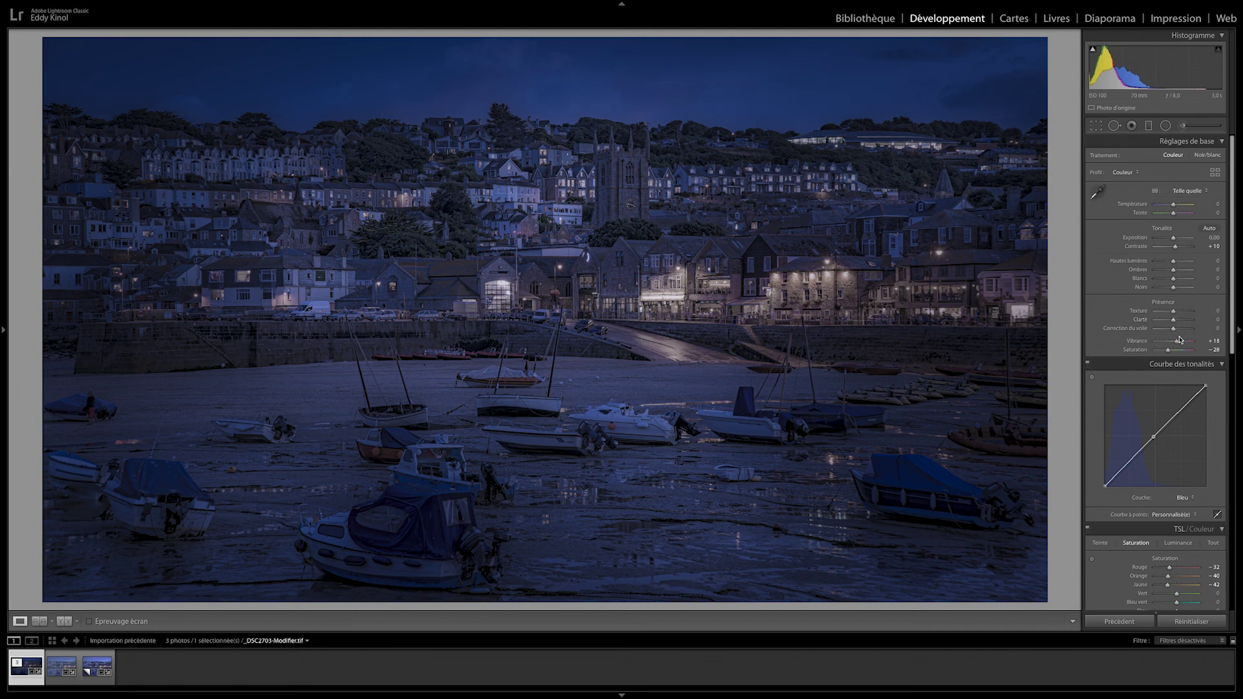